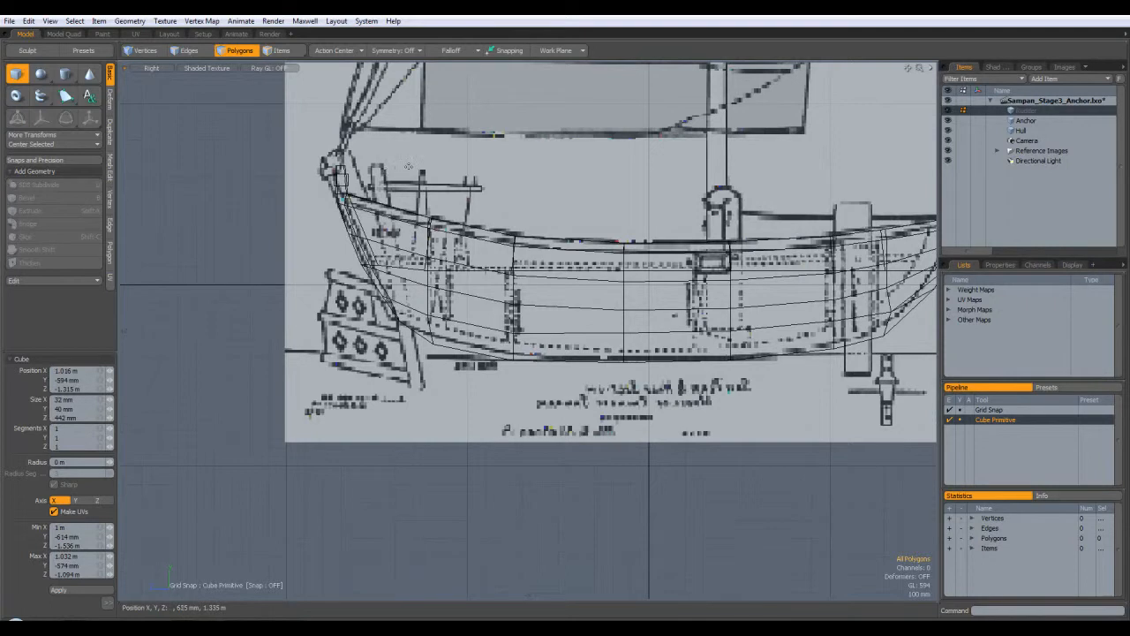
Step: Create a box over the drawing's rudder post, about 1.255 m tall, 90 mm wide and 74 mm thick
drag(420, 249, 421, 284)
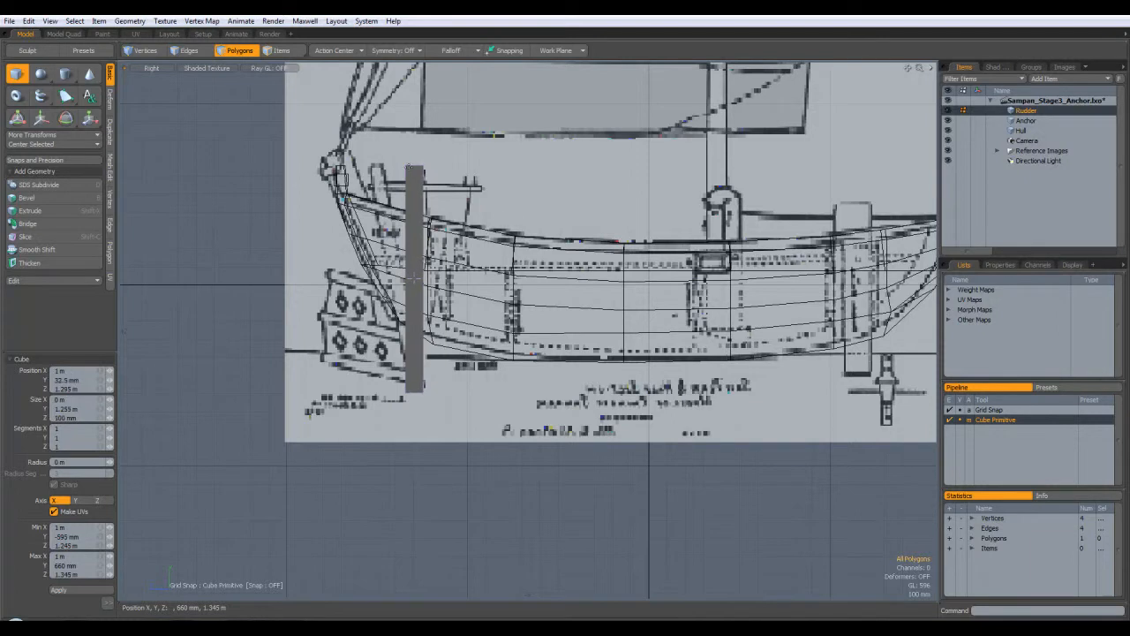
key(ctrl+space)
click(446, 117)
alt+drag(494, 168, 498, 286)
scroll(487, 277, up, 5)
alt+drag(498, 286, 628, 276)
scroll(529, 277, down, 4)
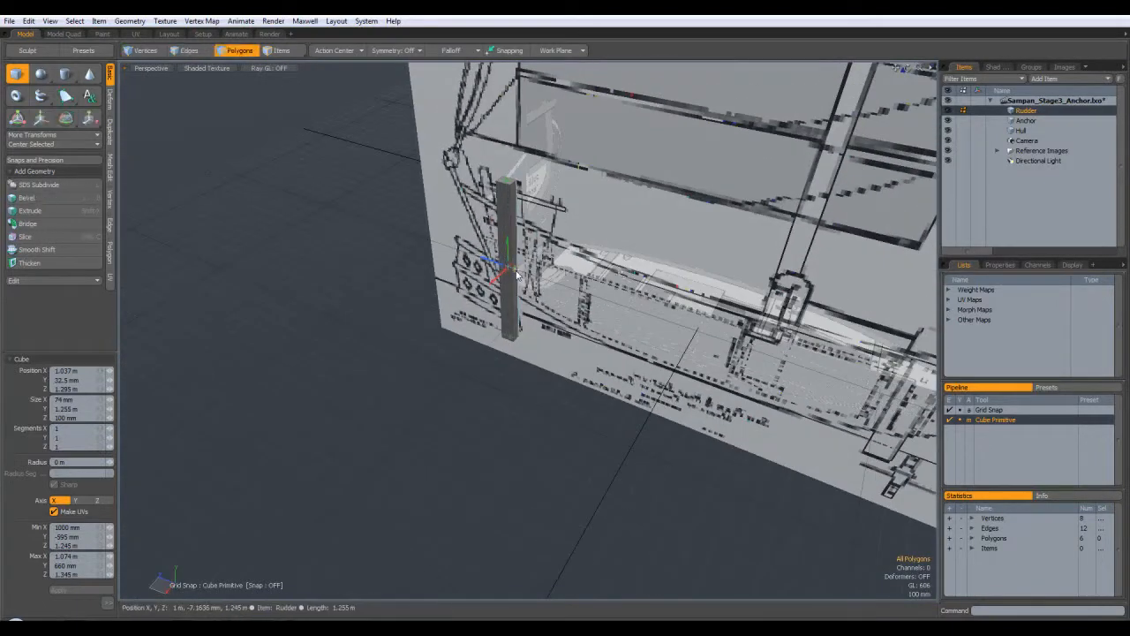
alt+drag(511, 272, 508, 274)
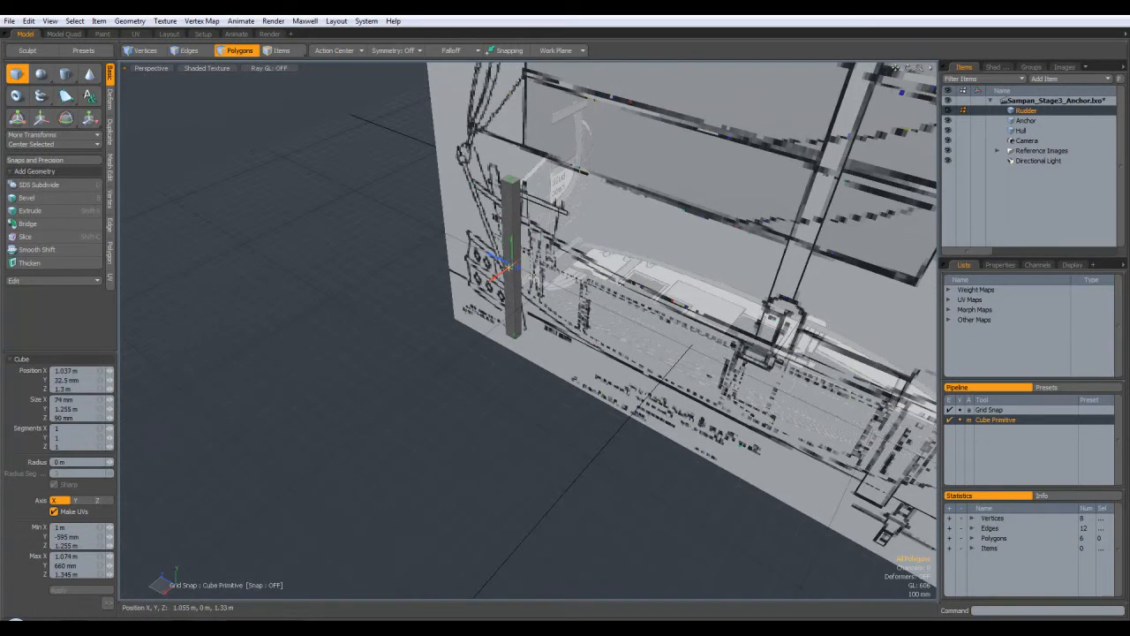
alt+drag(510, 274, 433, 141)
key(space)
Step: Rotate the rudder post 10° about X and move it 2.5 mm in Y and 80 mm in Z to match the drawing
alt+drag(498, 237, 506, 263)
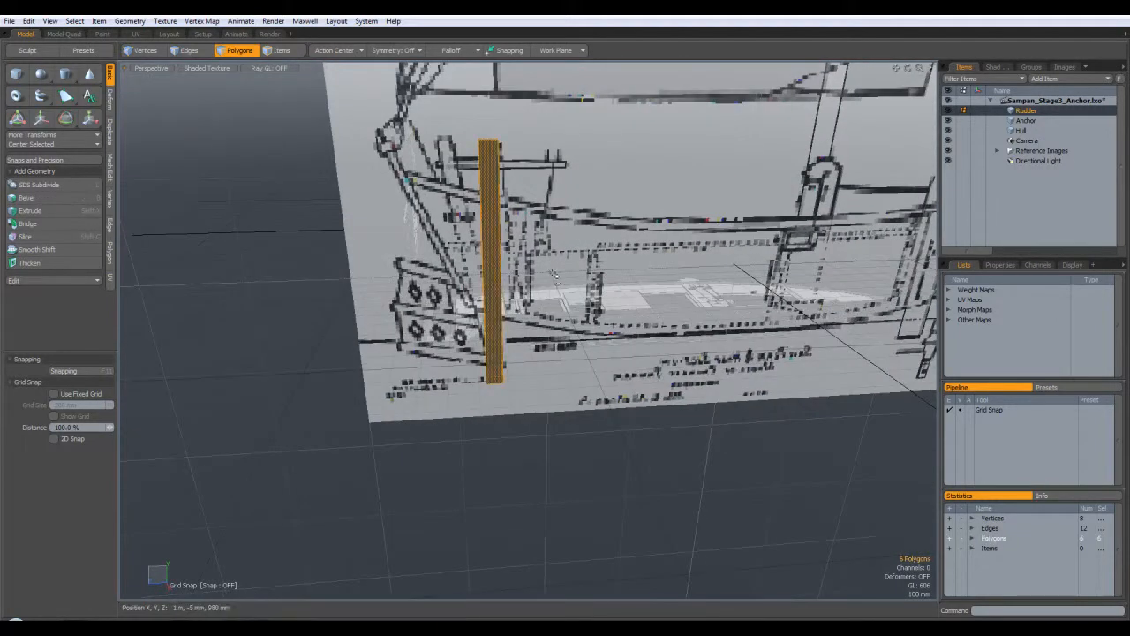
scroll(554, 273, down, 2)
key(e)
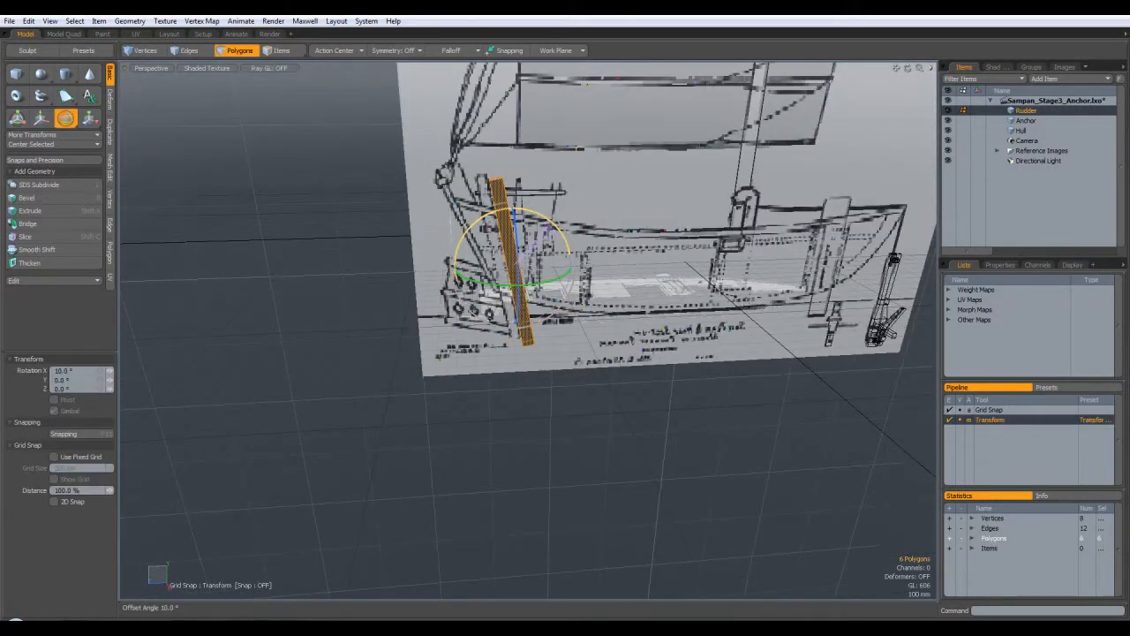
drag(550, 227, 551, 230)
alt+drag(538, 276, 585, 253)
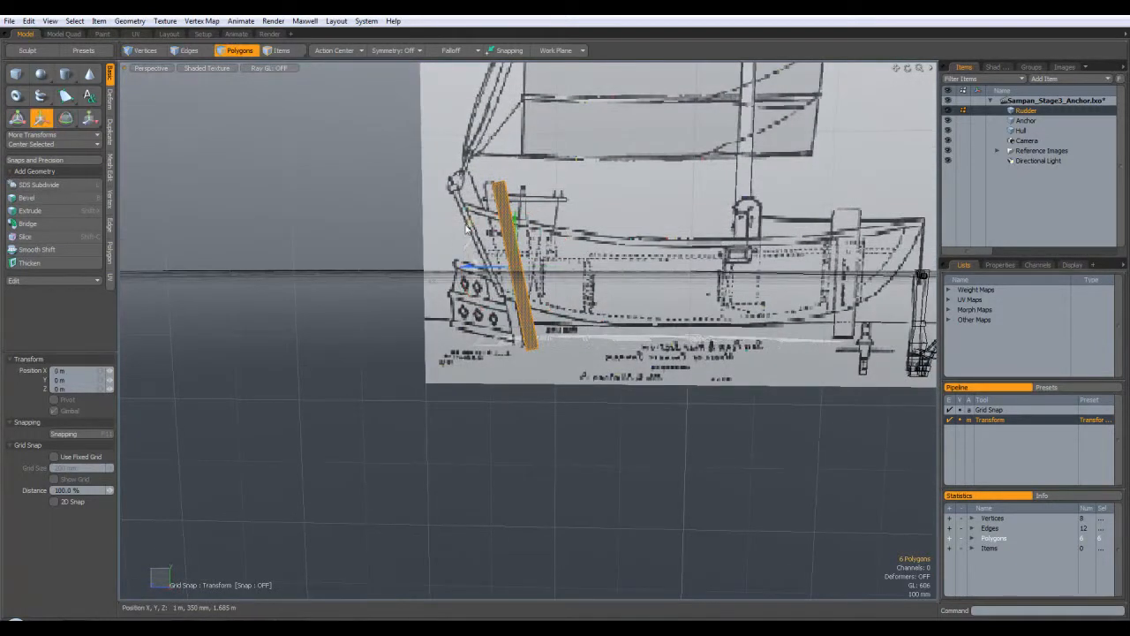
alt+drag(462, 222, 740, 297)
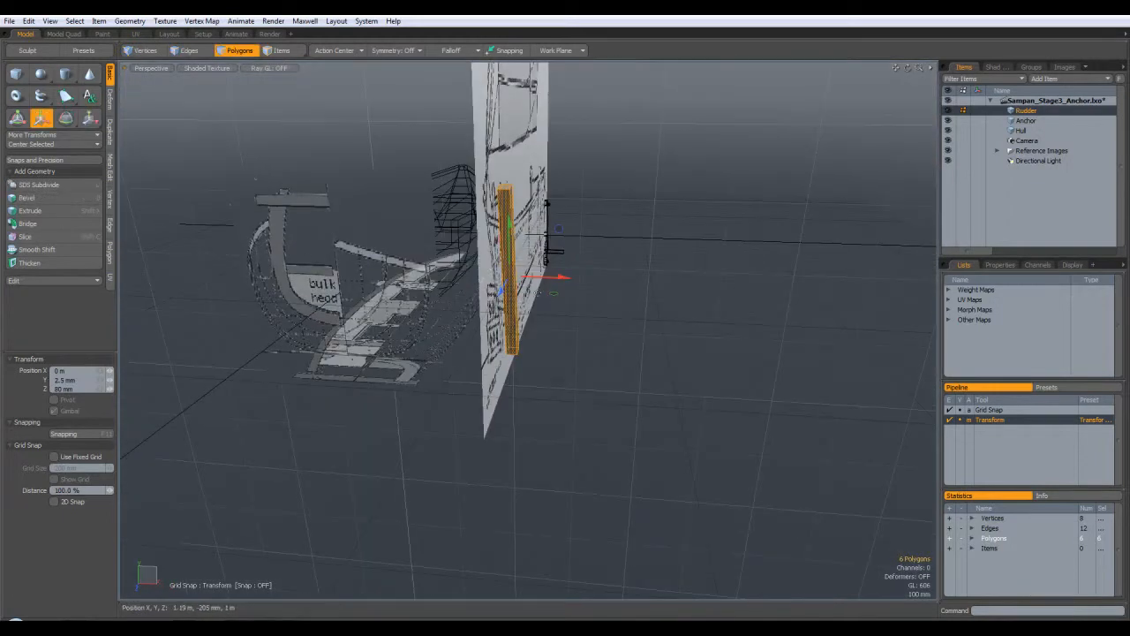
mouse_move(422, 279)
alt+mouse_down()
mouse_move(404, 252)
mouse_move(396, 264)
mouse_move(453, 300)
mouse_move(539, 208)
mouse_move(555, 276)
mouse_move(532, 193)
alt+mouse_up()
key(Escape)
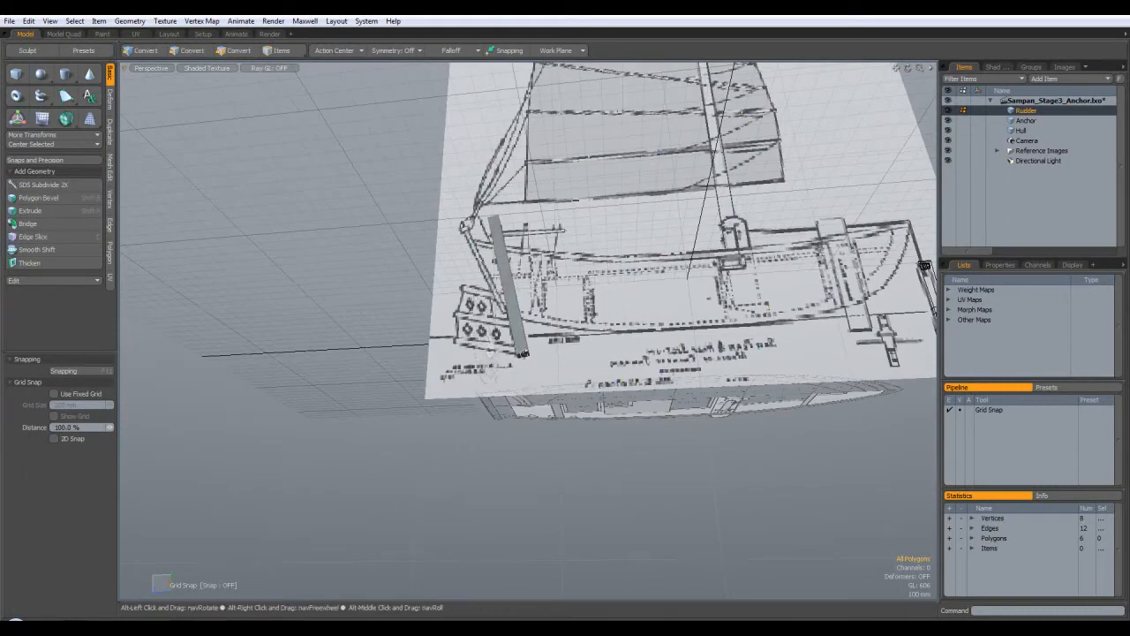
Step: Align the work plane to the rudder post's long stern-side face
mouse_move(526, 353)
alt+mouse_down()
mouse_move(527, 327)
mouse_move(527, 340)
mouse_move(673, 240)
mouse_move(567, 247)
mouse_move(574, 284)
mouse_move(622, 258)
mouse_move(574, 278)
mouse_move(598, 262)
alt+mouse_up()
alt+drag(578, 299, 573, 237)
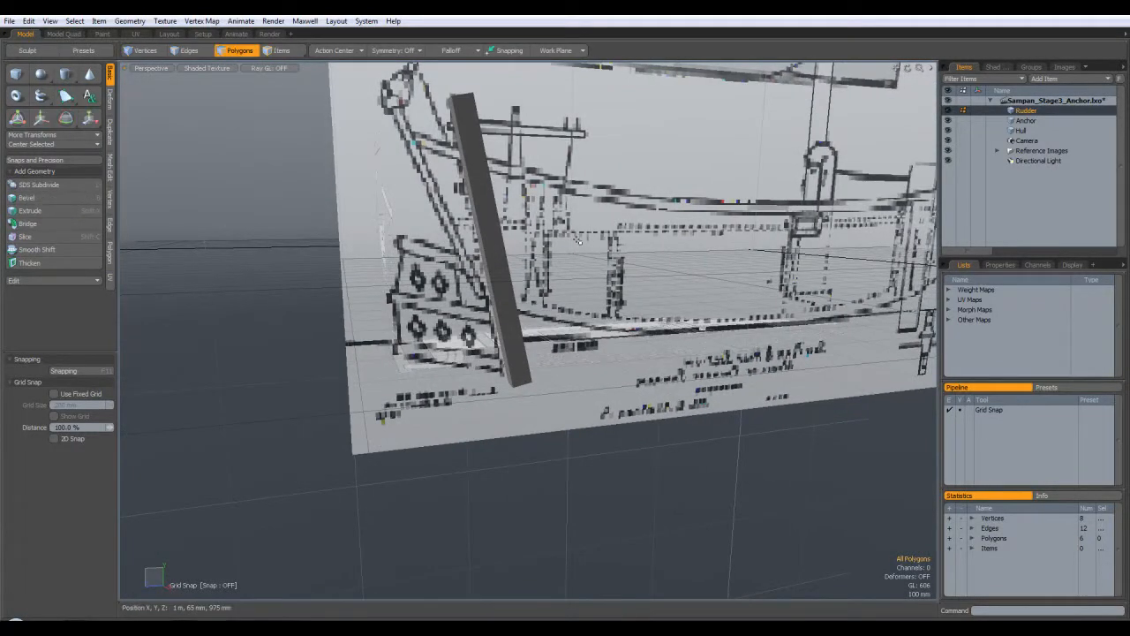
mouse_move(574, 243)
alt+mouse_down()
mouse_move(506, 221)
mouse_move(452, 258)
mouse_move(541, 206)
mouse_move(528, 219)
alt+mouse_up()
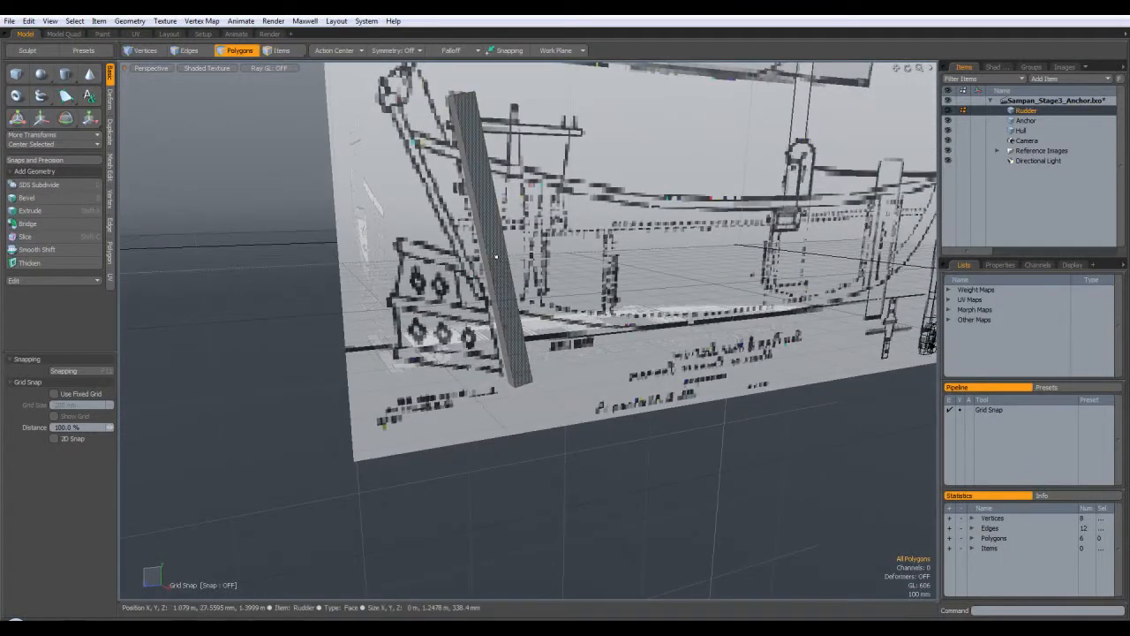
click(484, 268)
click(546, 51)
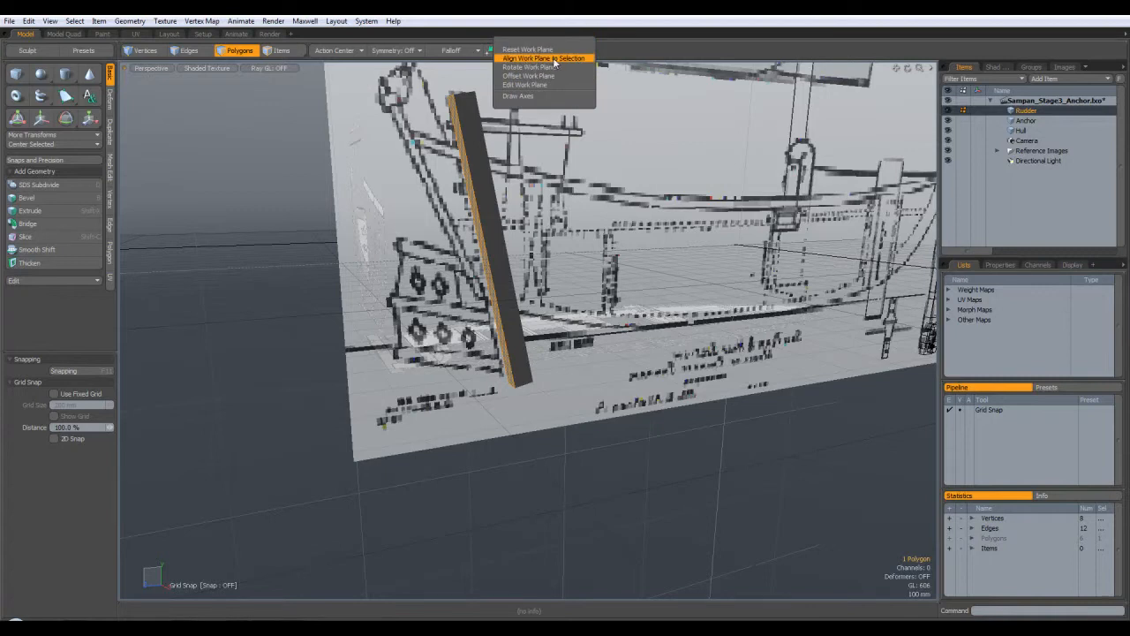
click(543, 58)
Step: In the Right view, draw a flat cube profile about 525 mm by 50 mm, perpendicular to the post's lower end
alt+drag(583, 201, 541, 431)
alt+drag(571, 262, 576, 290)
key(KP_2)
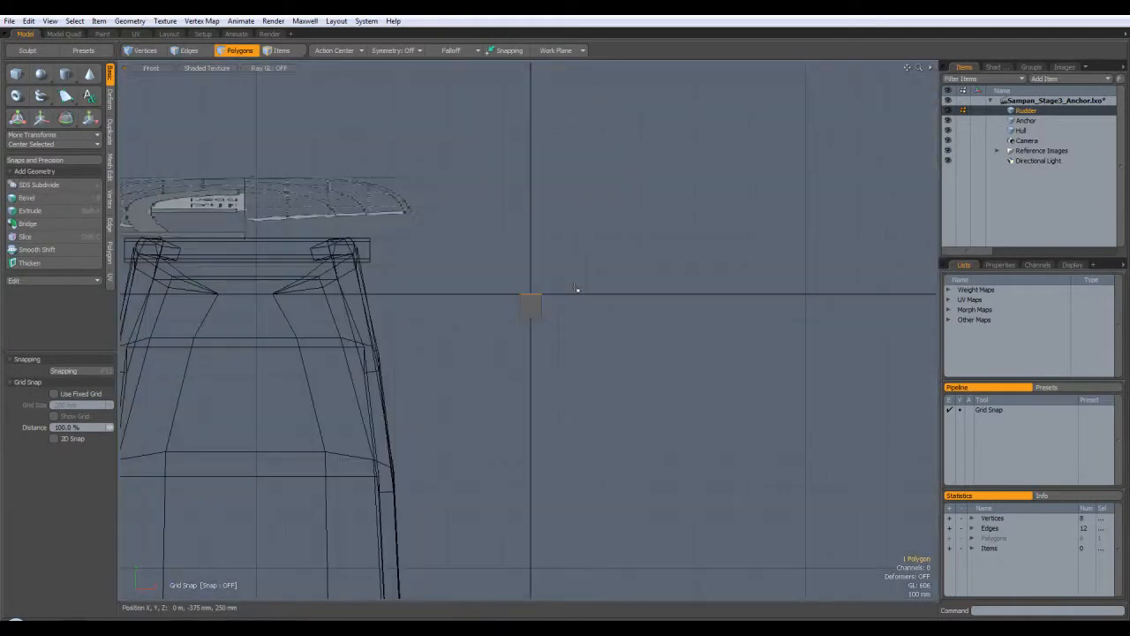
key(KP_1)
key(KP_3)
key(KP_1)
key(KP_3)
key(KP_1)
key(KP_1)
key(KP_3)
key(KP_1)
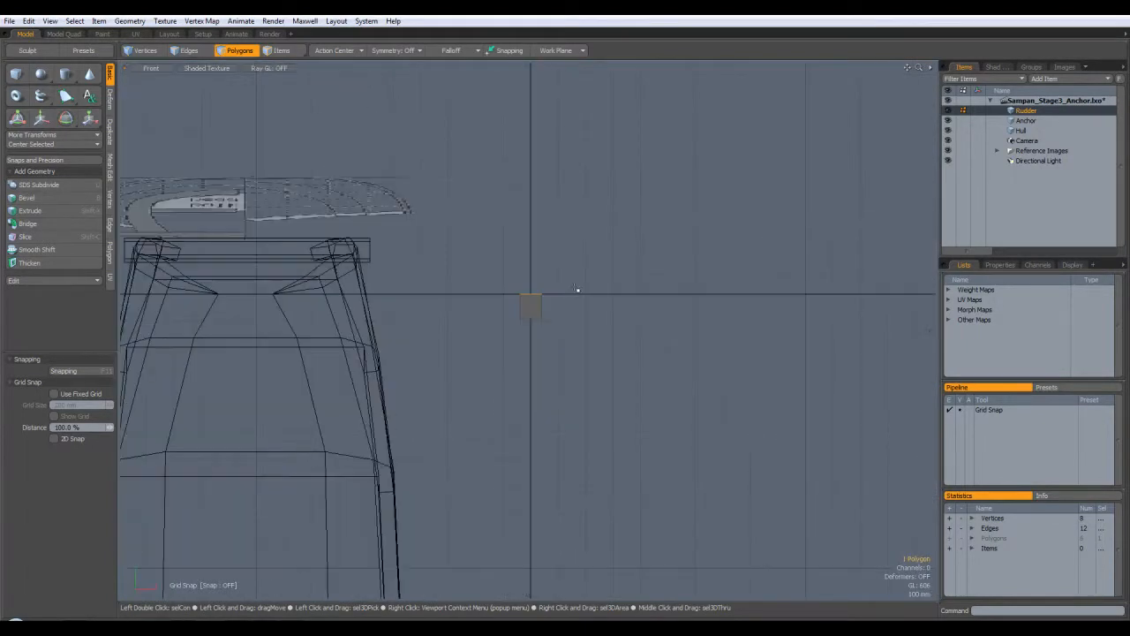
key(KP_3)
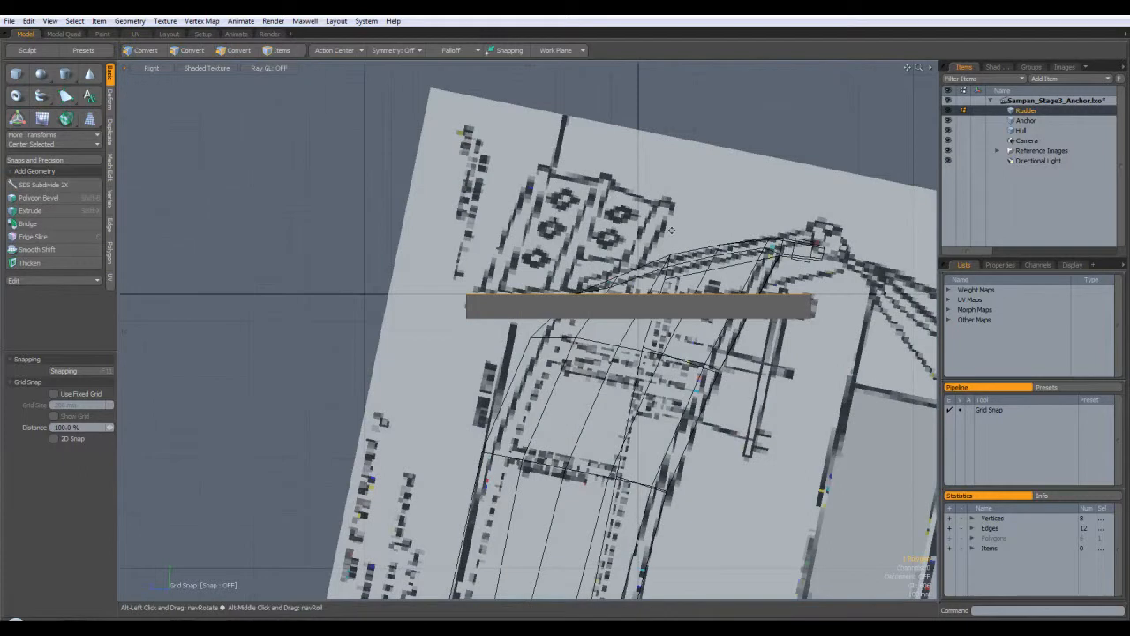
alt+drag(627, 243, 585, 264)
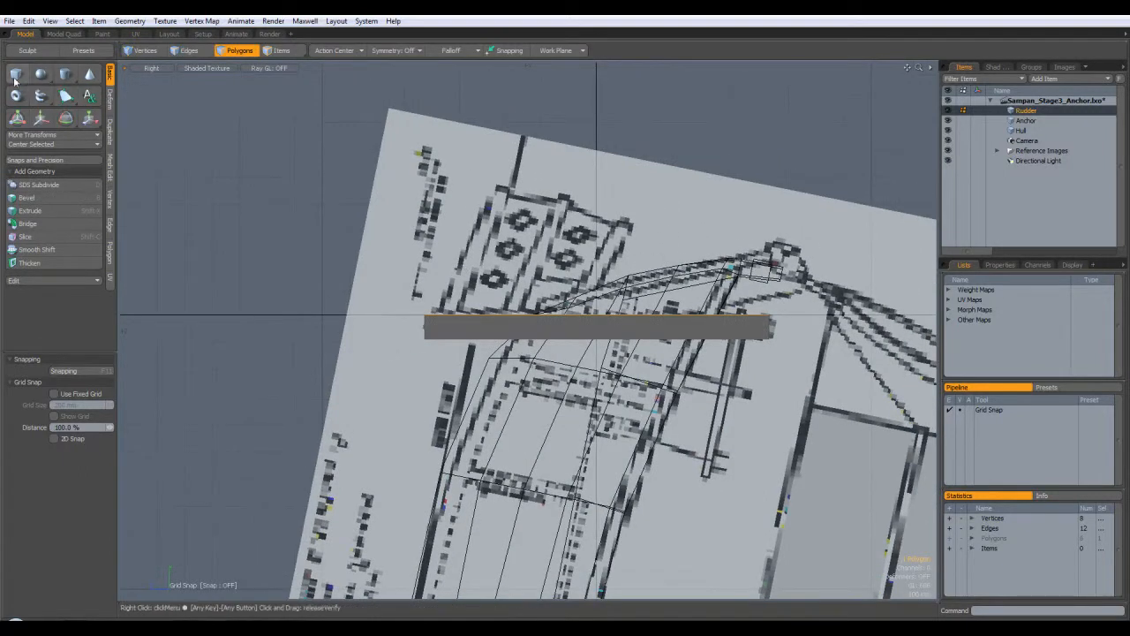
click(17, 76)
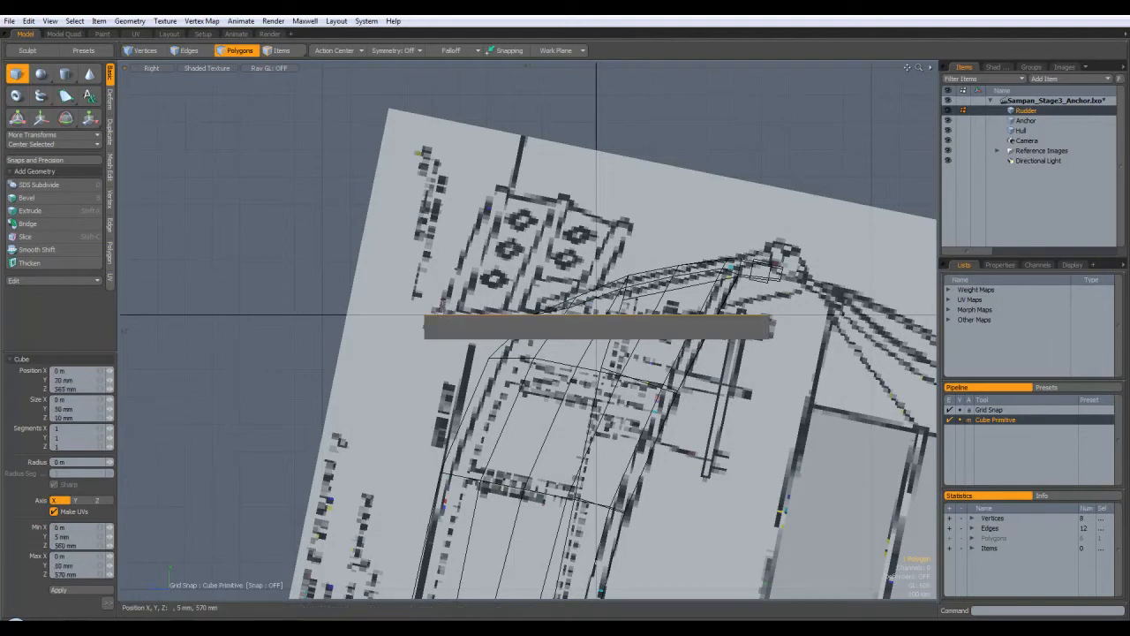
drag(440, 314, 456, 168)
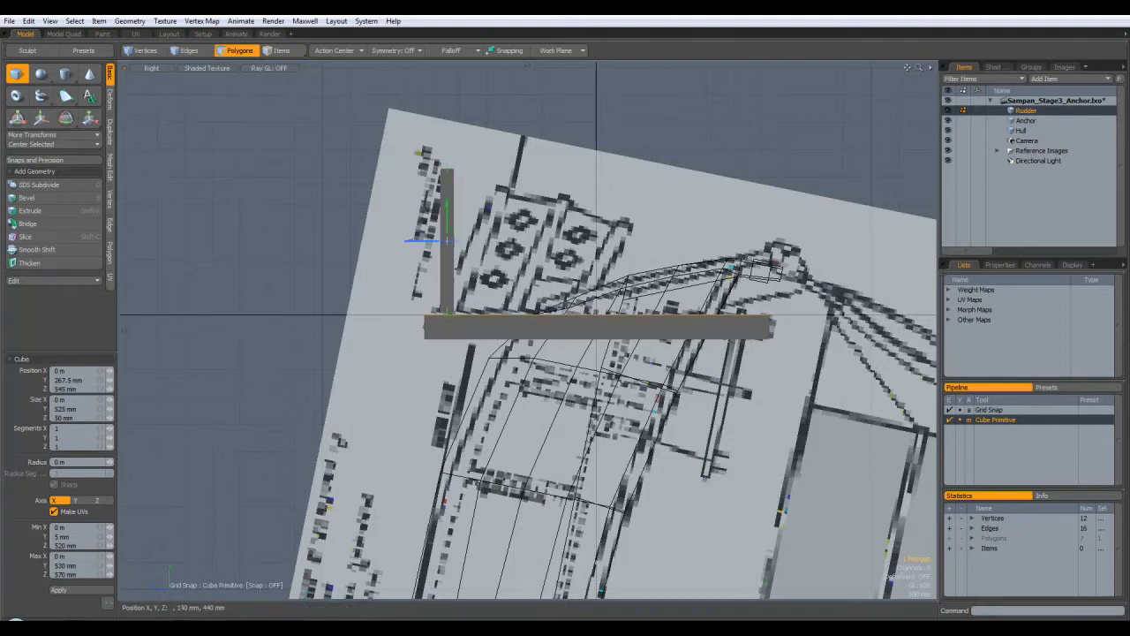
Step: Thicken the new box to about 45 mm and extend it along the post to 520 mm to form the rudder blade
key(ctrl+space)
click(484, 247)
alt+drag(477, 422, 629, 431)
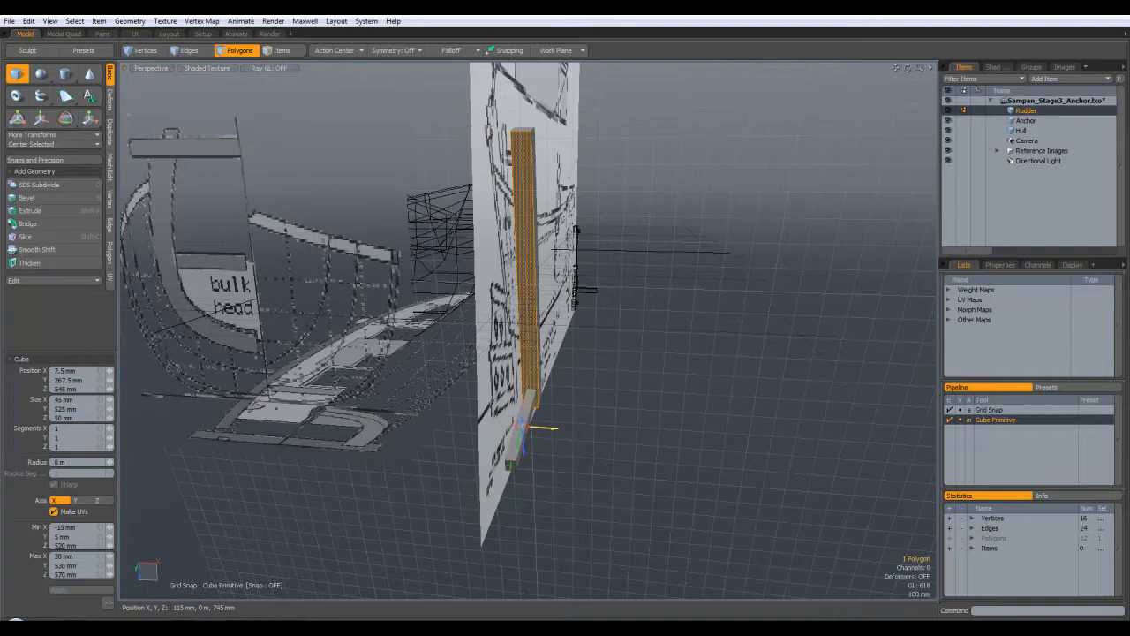
drag(538, 429, 452, 298)
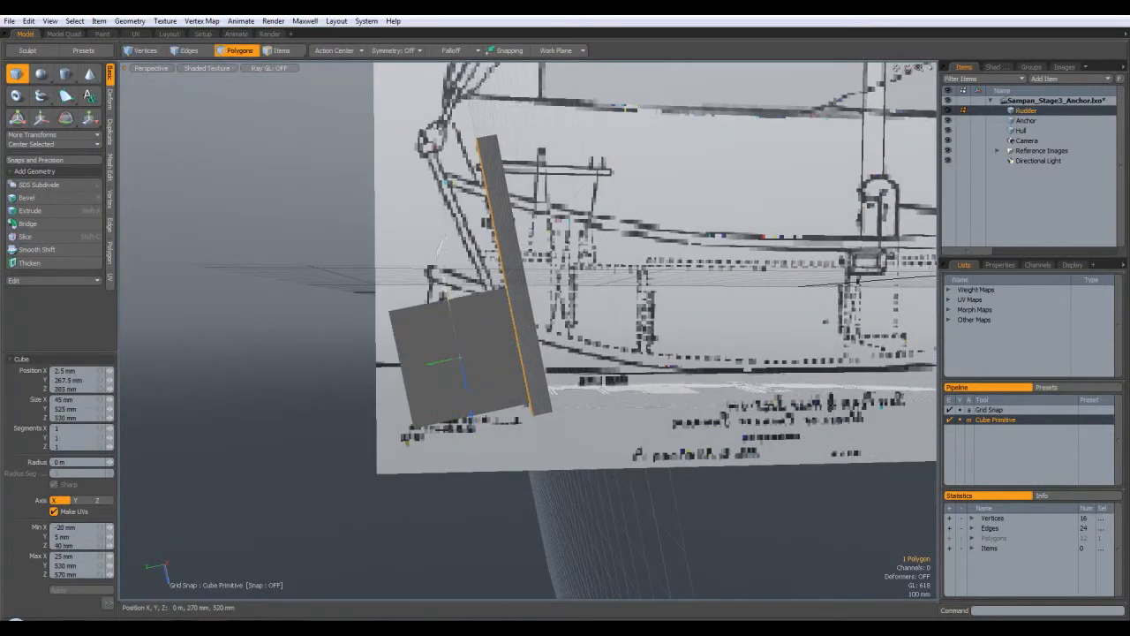
alt+drag(565, 353, 600, 383)
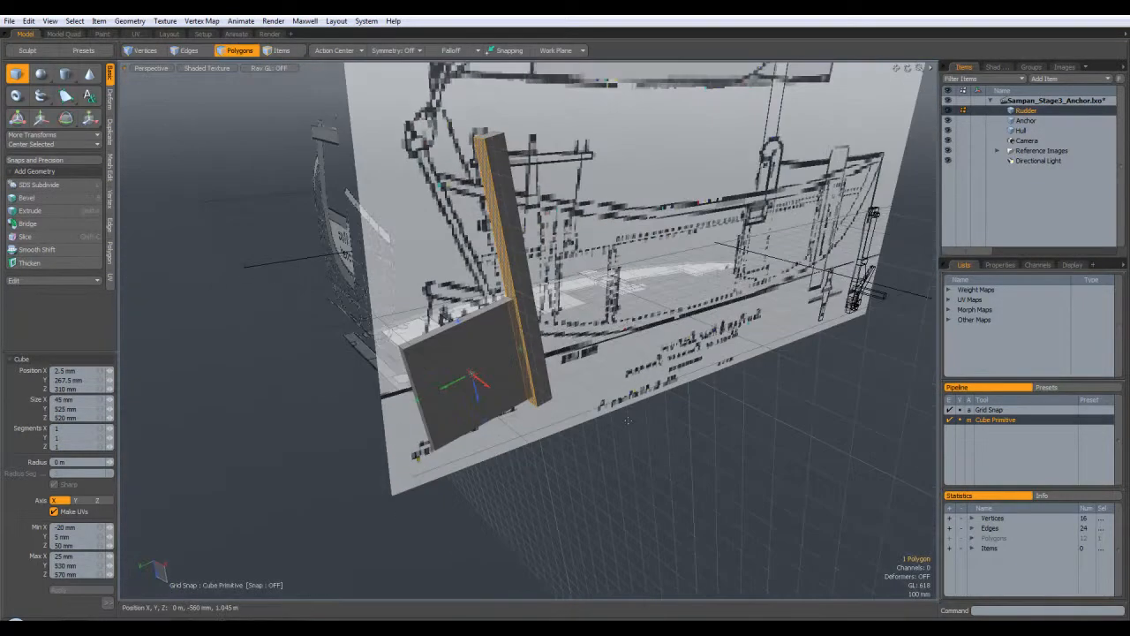
key(Escape)
key(Escape)
Step: Move the blade's upper outer edge about -185 mm in both Y and Z to slope its top side
click(188, 51)
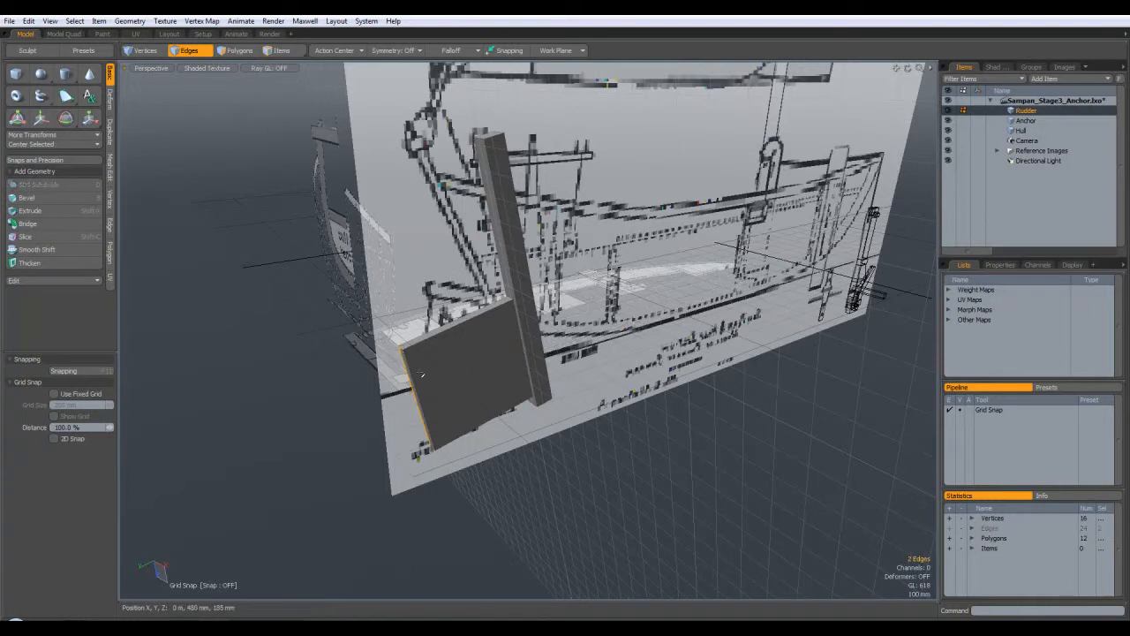
alt+drag(472, 459, 474, 396)
click(443, 364)
key(w)
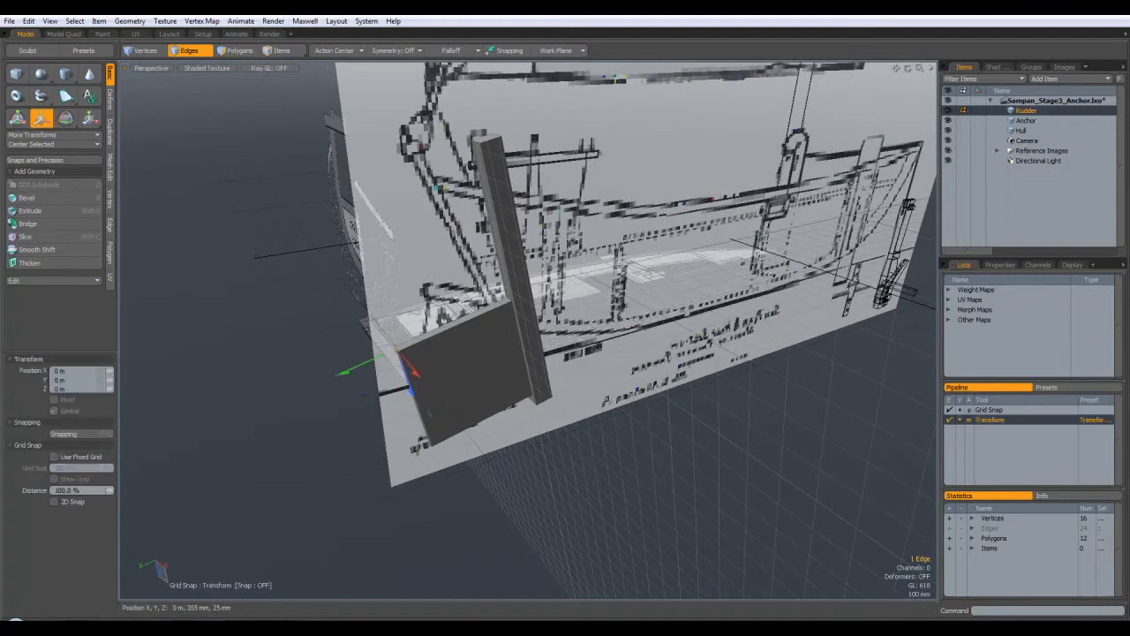
alt+drag(410, 412, 442, 297)
drag(349, 372, 387, 319)
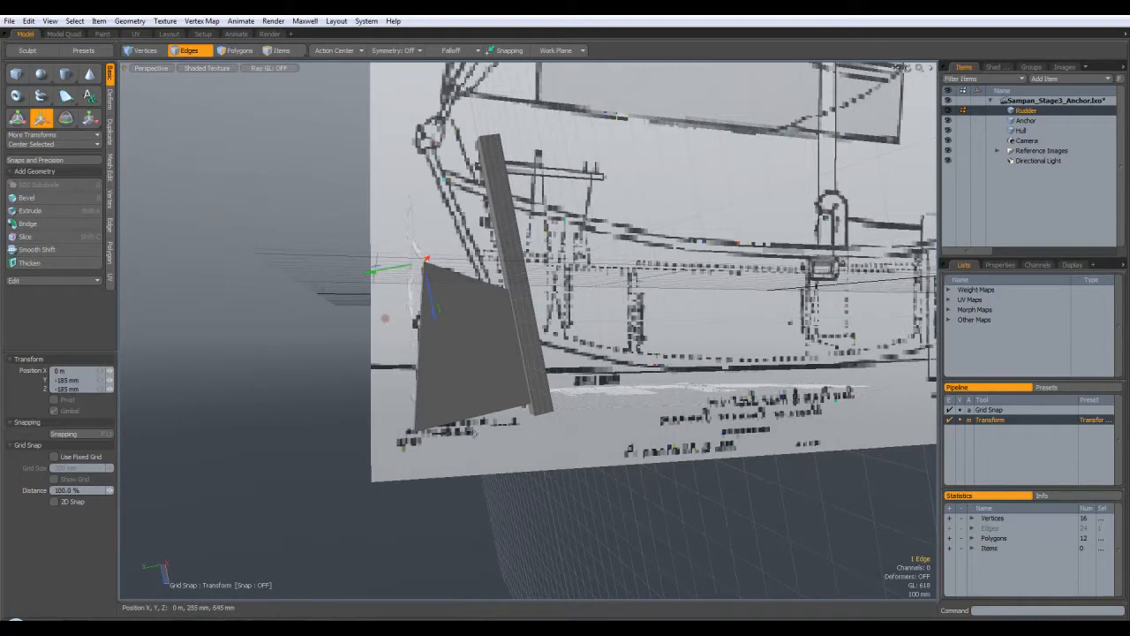
Step: Raise the blade's lower outer edge to match the sloping bottom in the reference drawing
alt+drag(530, 437, 609, 426)
key(space)
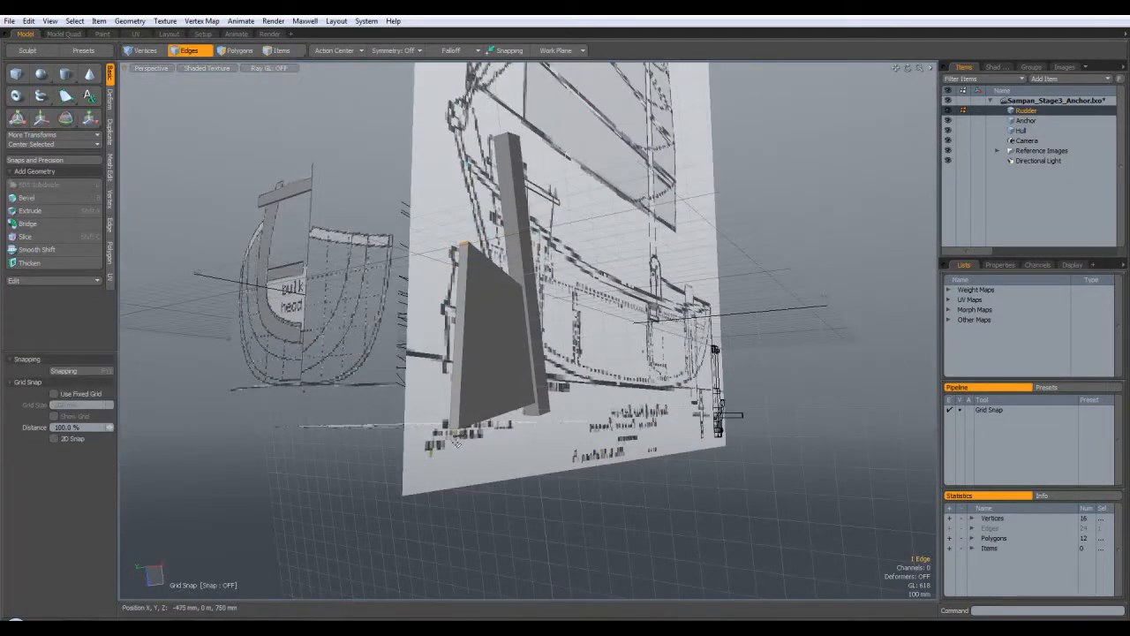
key(w)
alt+drag(570, 514, 516, 318)
key(space)
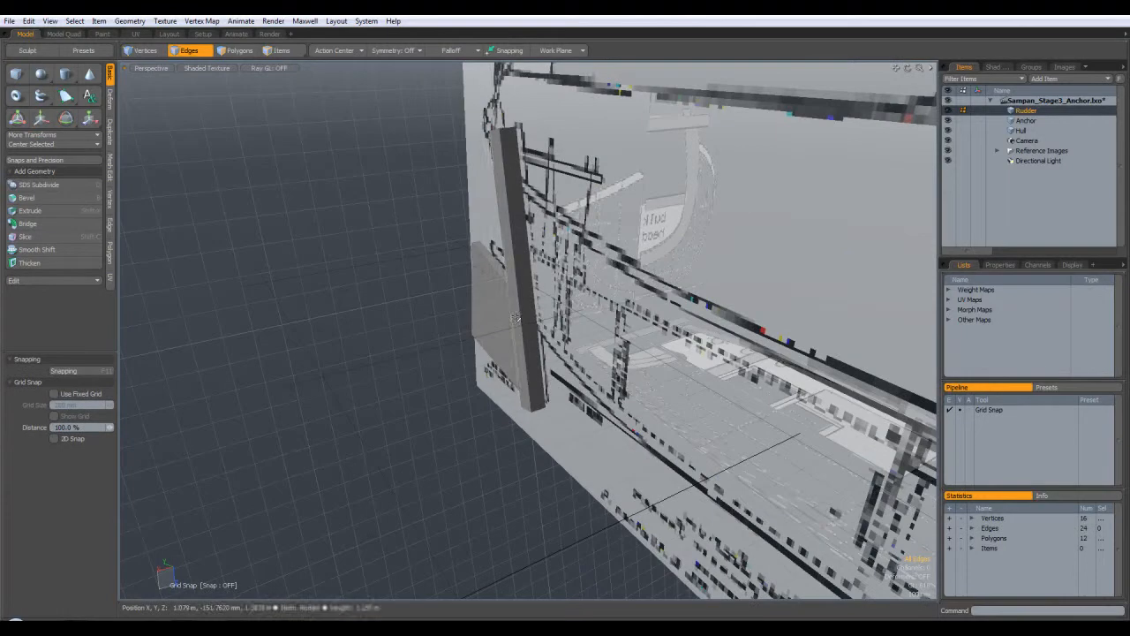
Step: Hide the rudder post, delete the blade face that meets it, and unhide the post
click(238, 50)
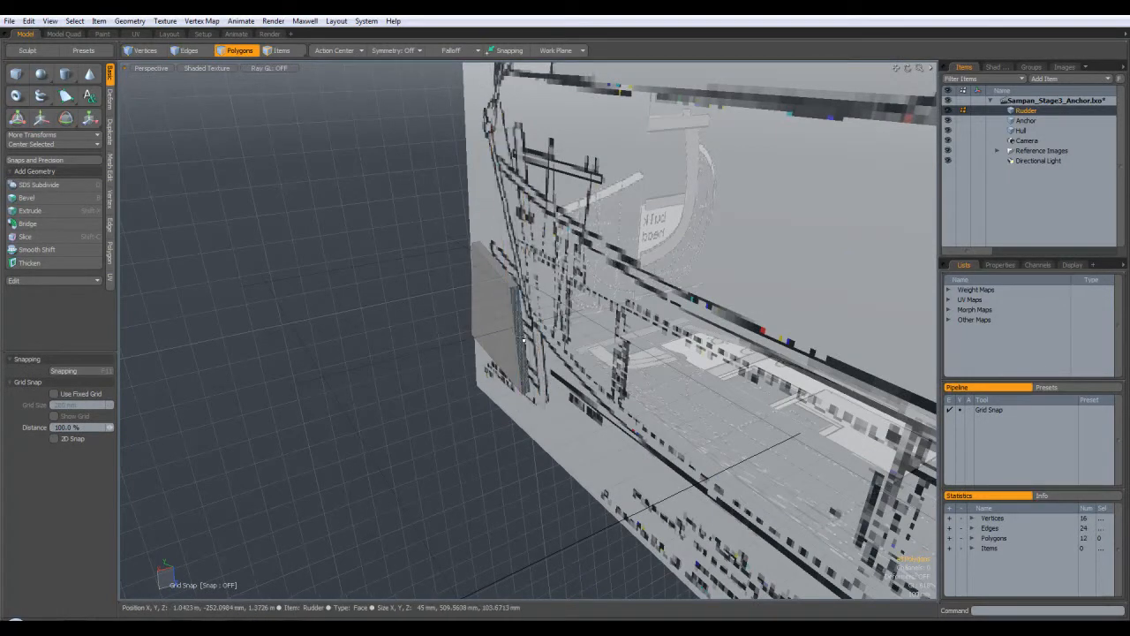
click(521, 328)
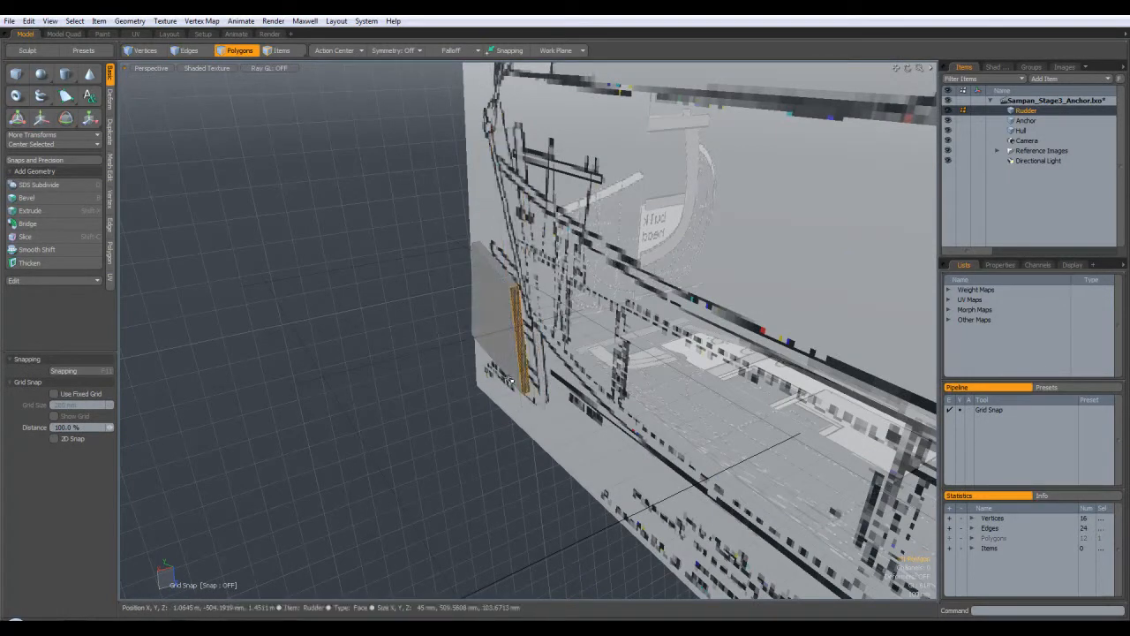
click(522, 341)
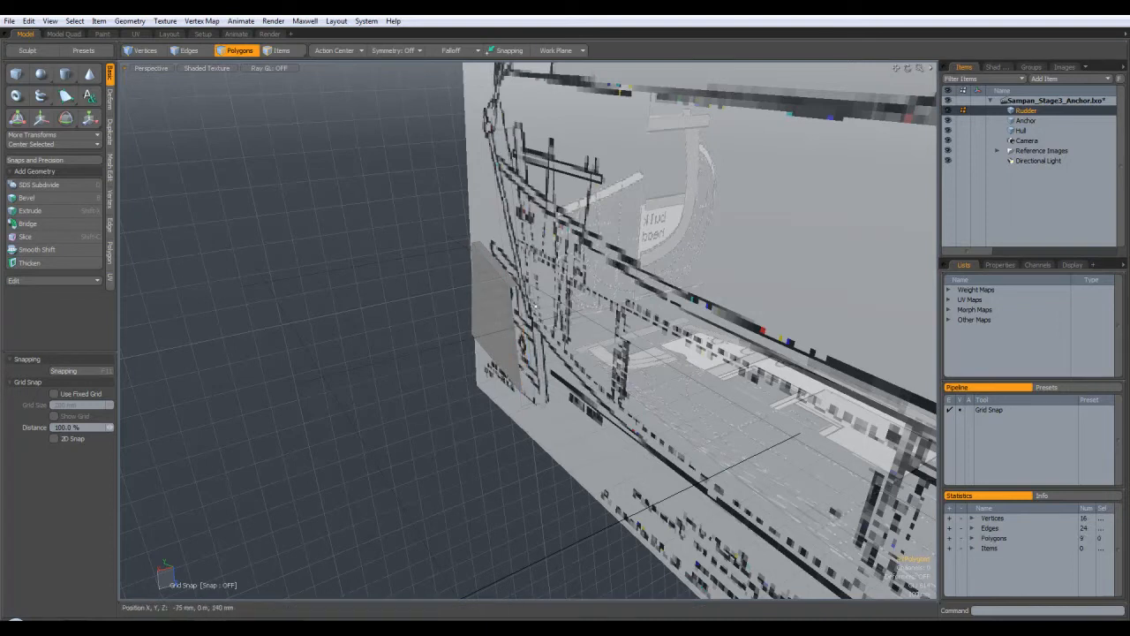
key(h)
key(u)
Step: Move the whole rudder blade about -12.5 mm in Y and 12.5 mm in Z against the post
alt+drag(411, 462, 473, 347)
double_click(474, 348)
key(w)
alt+drag(570, 390, 440, 261)
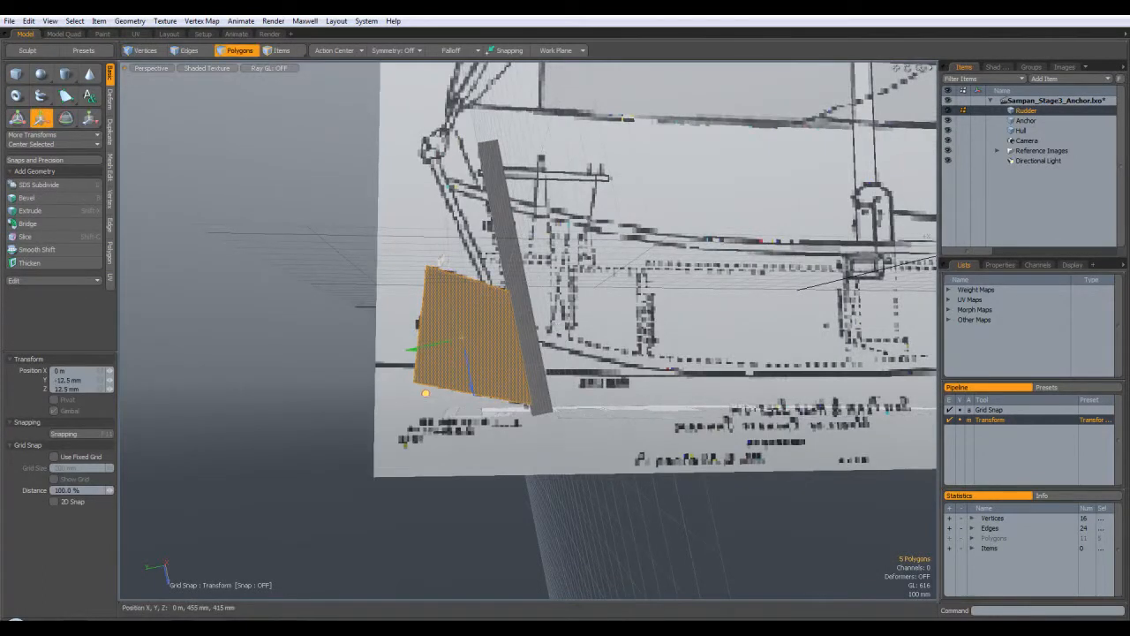
alt+drag(425, 392, 667, 380)
key(space)
click(638, 424)
Step: Align the work plane to the blade's outer stern face and view it from the right
alt+drag(653, 376, 638, 441)
key(3)
click(474, 349)
alt+drag(474, 348, 499, 45)
click(554, 52)
click(556, 64)
alt+drag(662, 327, 624, 327)
key(KP_1)
key(KP_2)
key(KP_3)
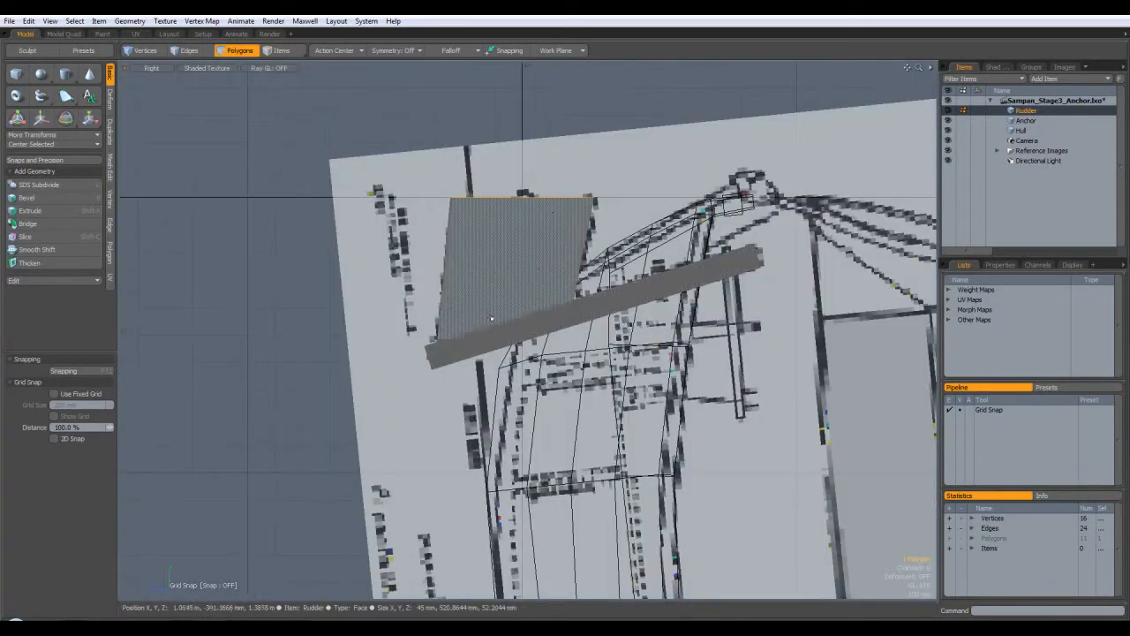
alt+drag(618, 167, 543, 147)
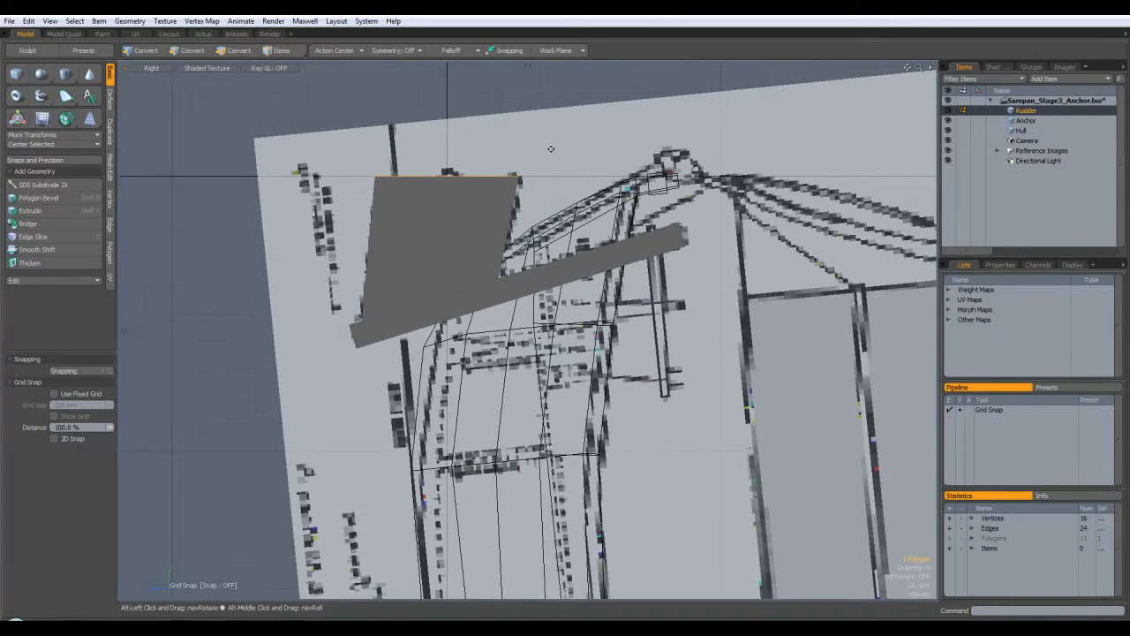
Step: Return to the perspective view and align the work plane to the rudder blade's top face
key(ctrl+space)
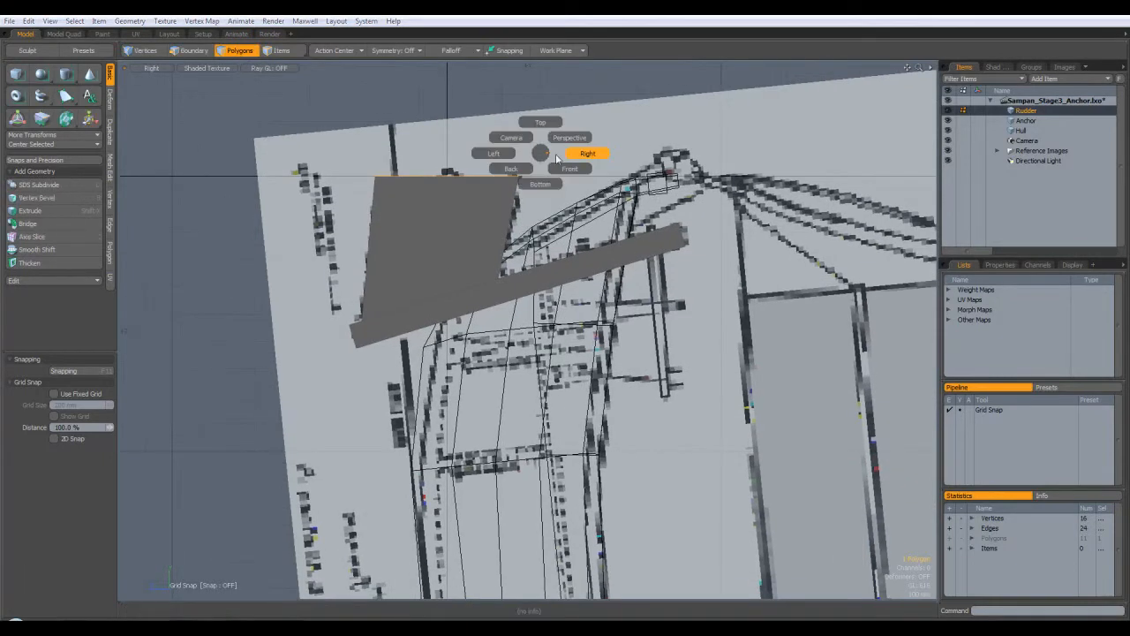
click(570, 138)
alt+drag(553, 424, 578, 435)
click(578, 436)
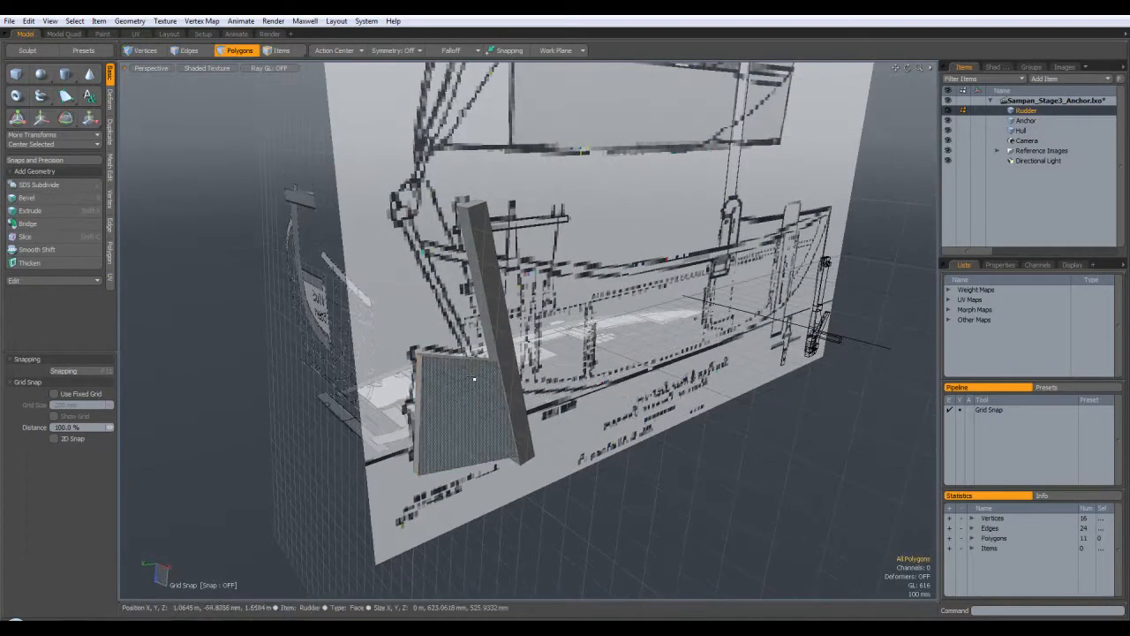
click(471, 365)
click(595, 400)
click(468, 402)
click(556, 50)
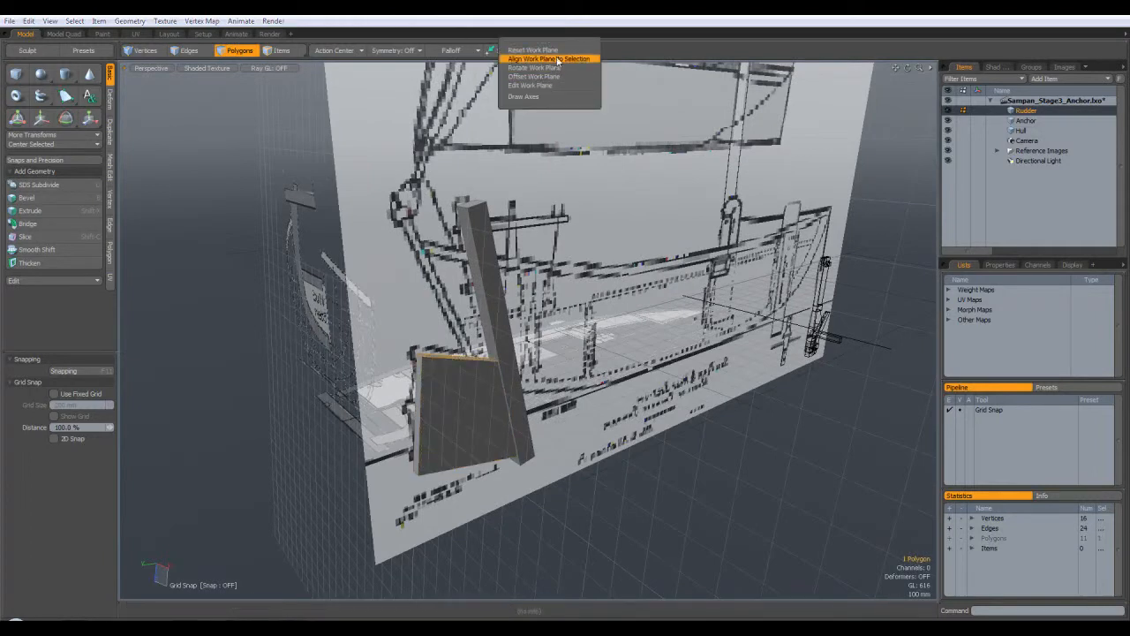
click(548, 58)
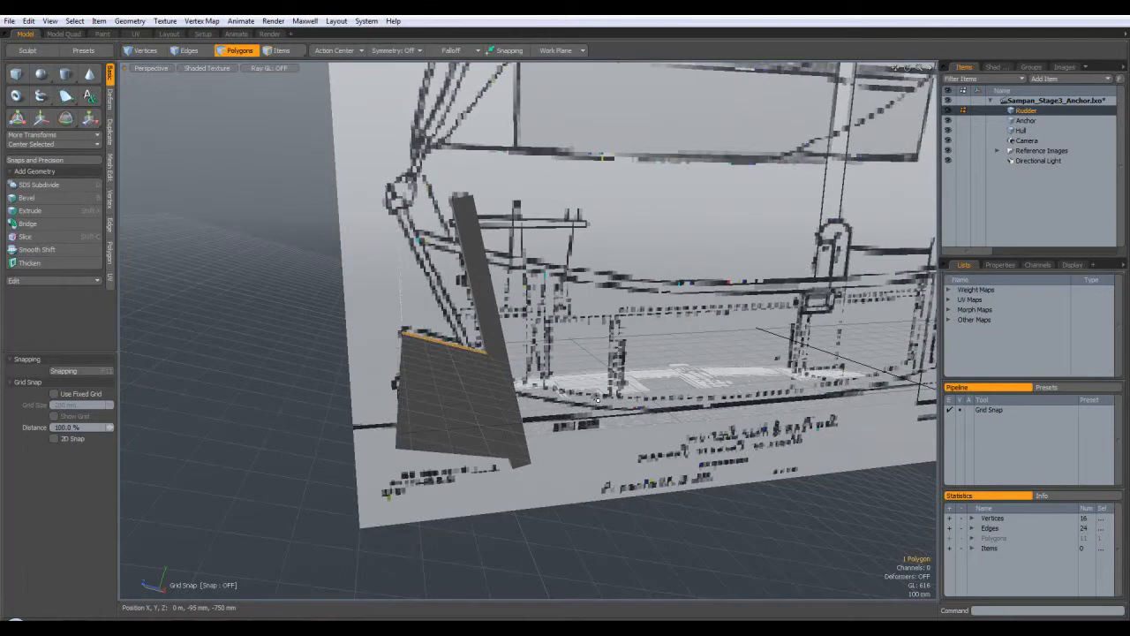
Step: View the rudder blade from the right and set the Slice tool's snapping mode to none
key(KP_2)
key(KP_3)
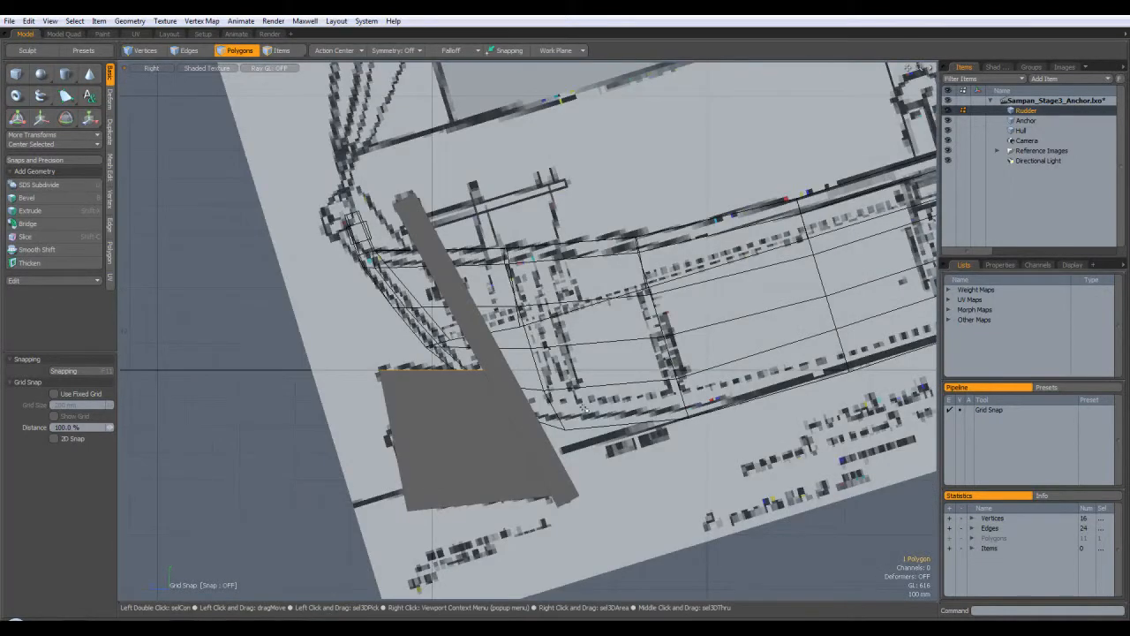
alt+shift+drag(583, 408, 595, 272)
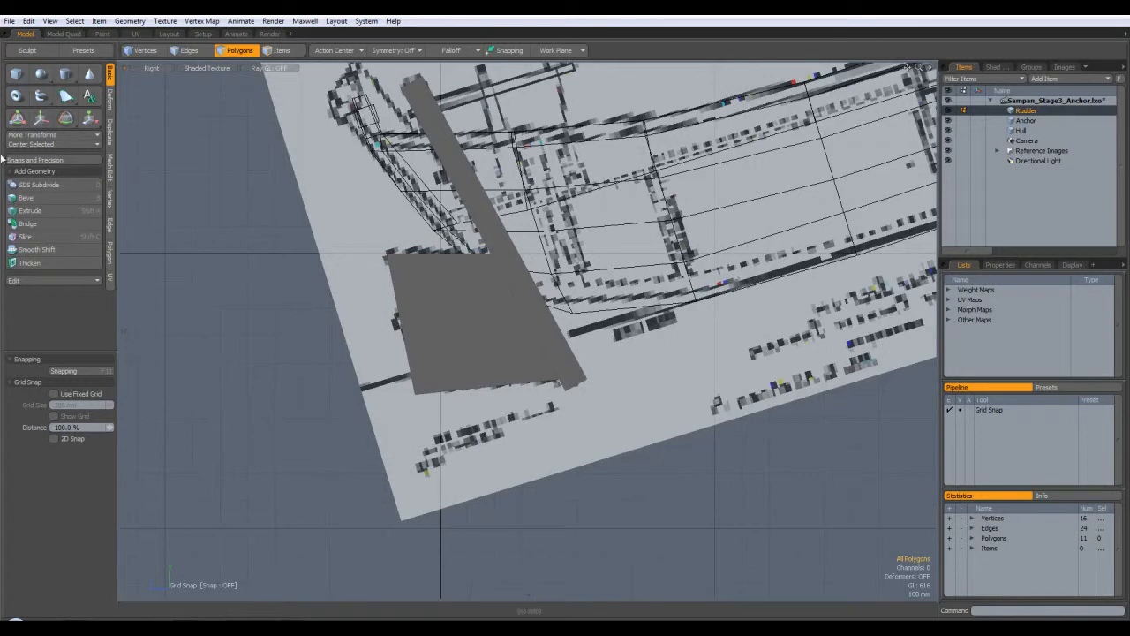
click(33, 238)
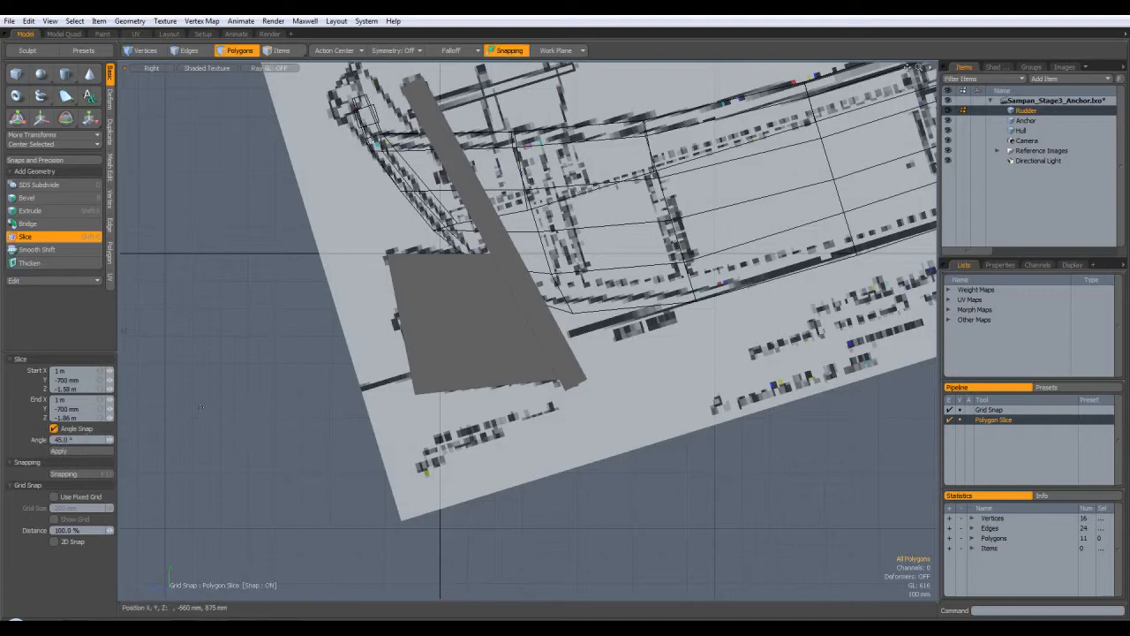
click(89, 477)
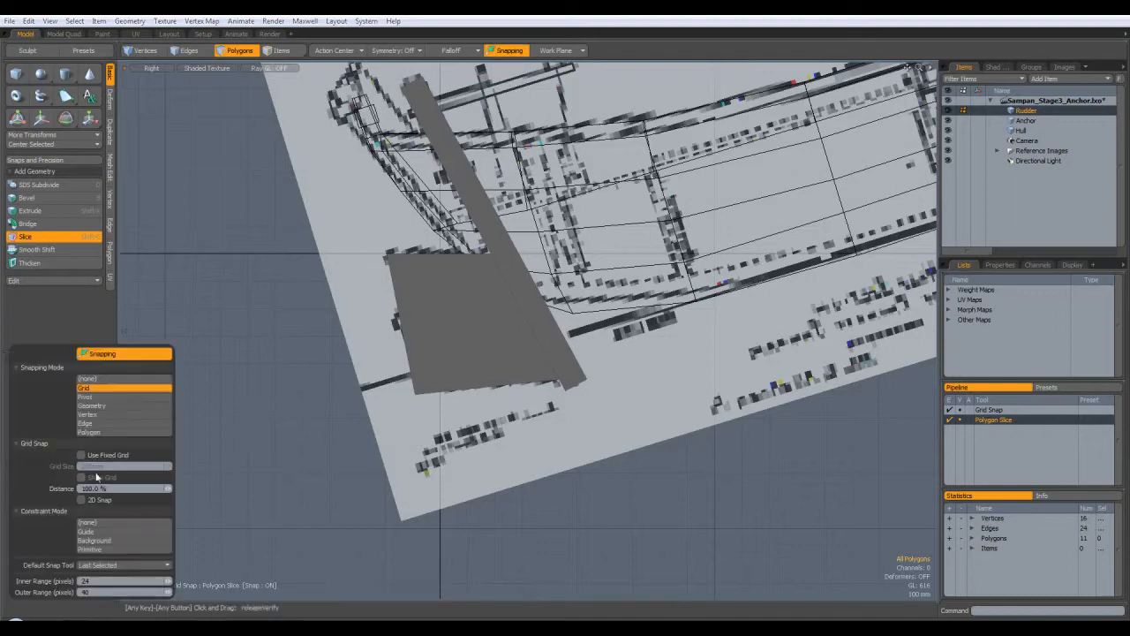
click(120, 381)
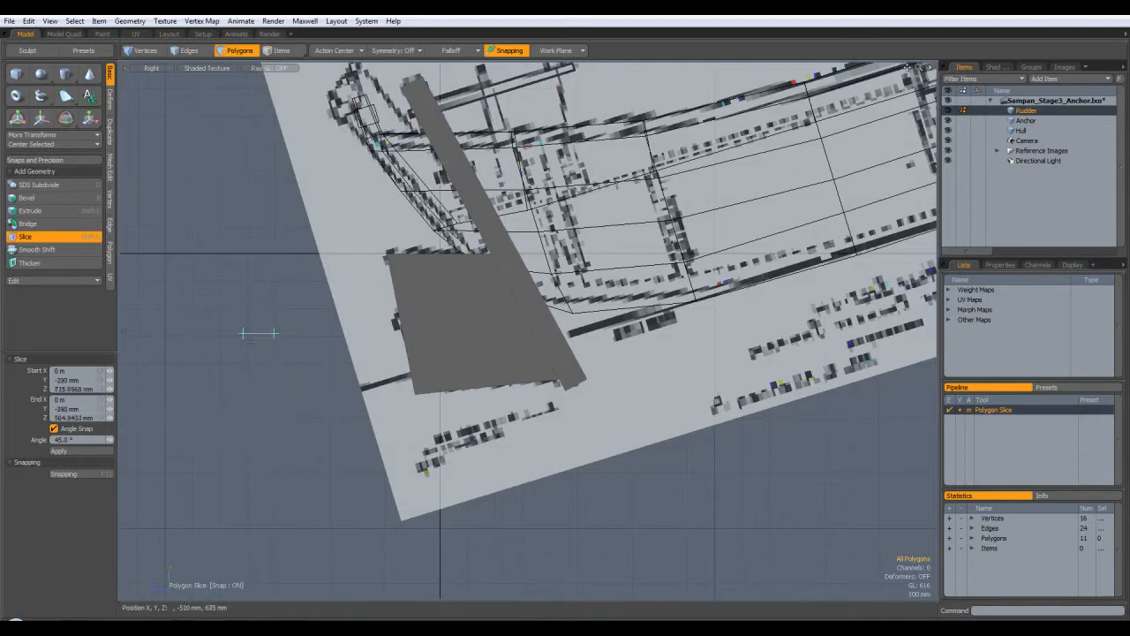
click(42, 236)
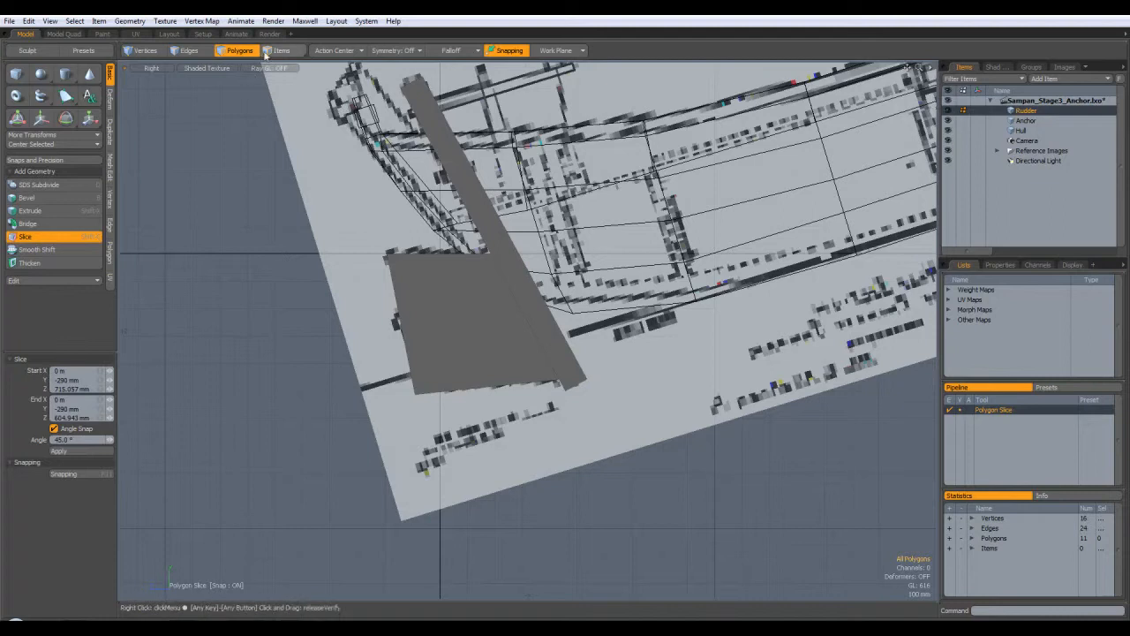
Step: Slice only the rudder blade's two side faces and outer stern face at Y -35 mm, parallel to and just below the top edge
key(ctrl+space)
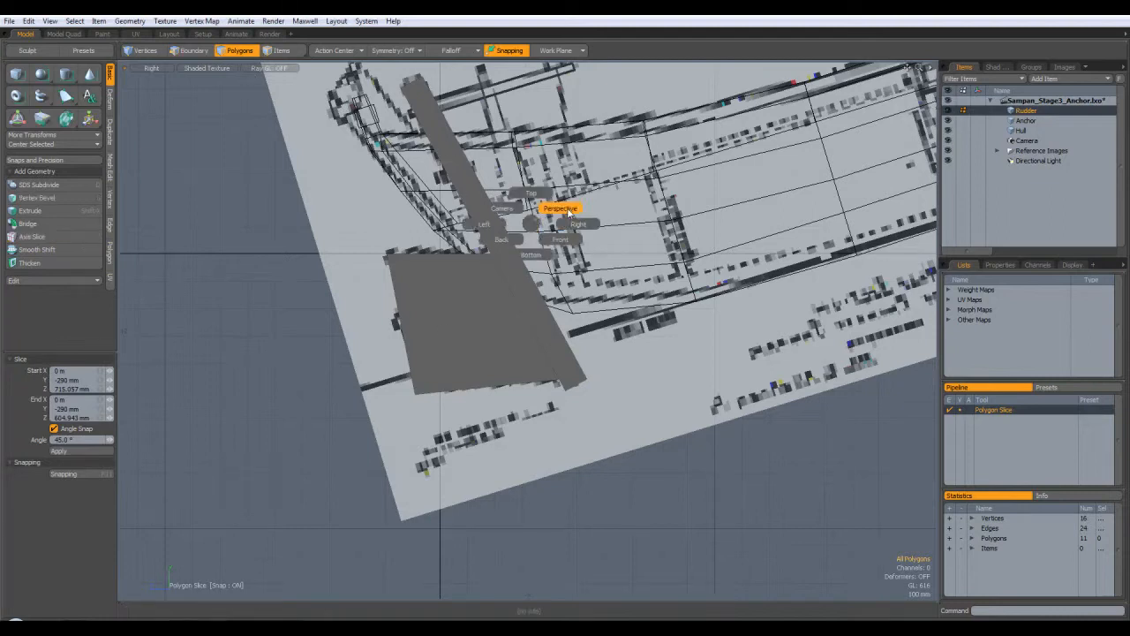
click(568, 209)
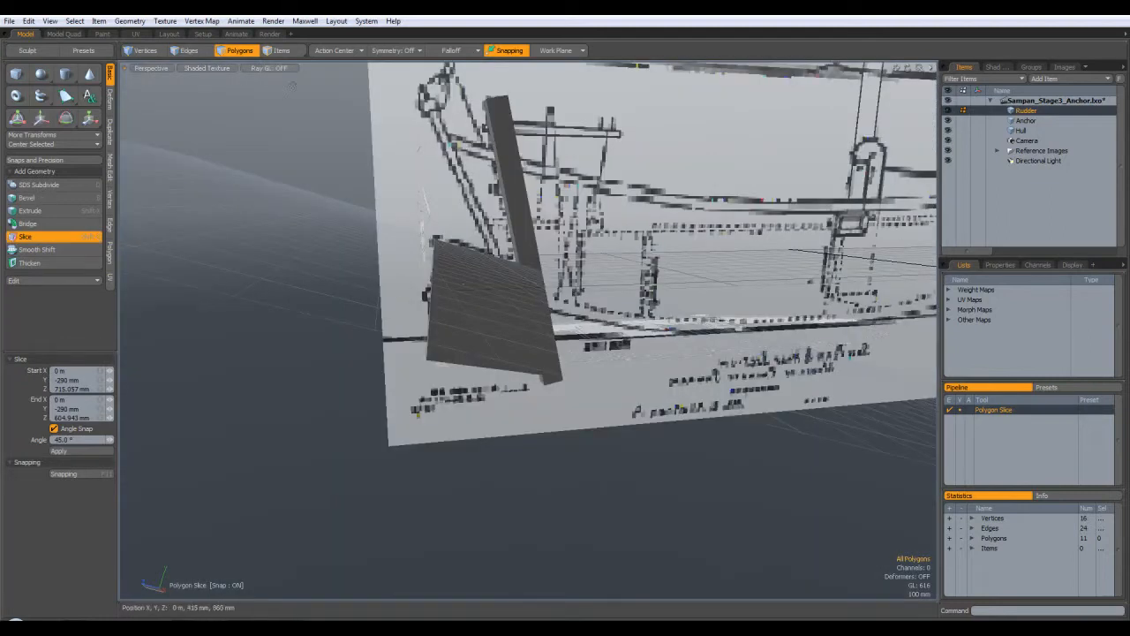
key(space)
click(487, 360)
alt+drag(487, 360, 604, 309)
shift+click(504, 353)
alt+drag(504, 354, 657, 376)
shift+click(567, 328)
alt+drag(567, 328, 460, 331)
key(KP_3)
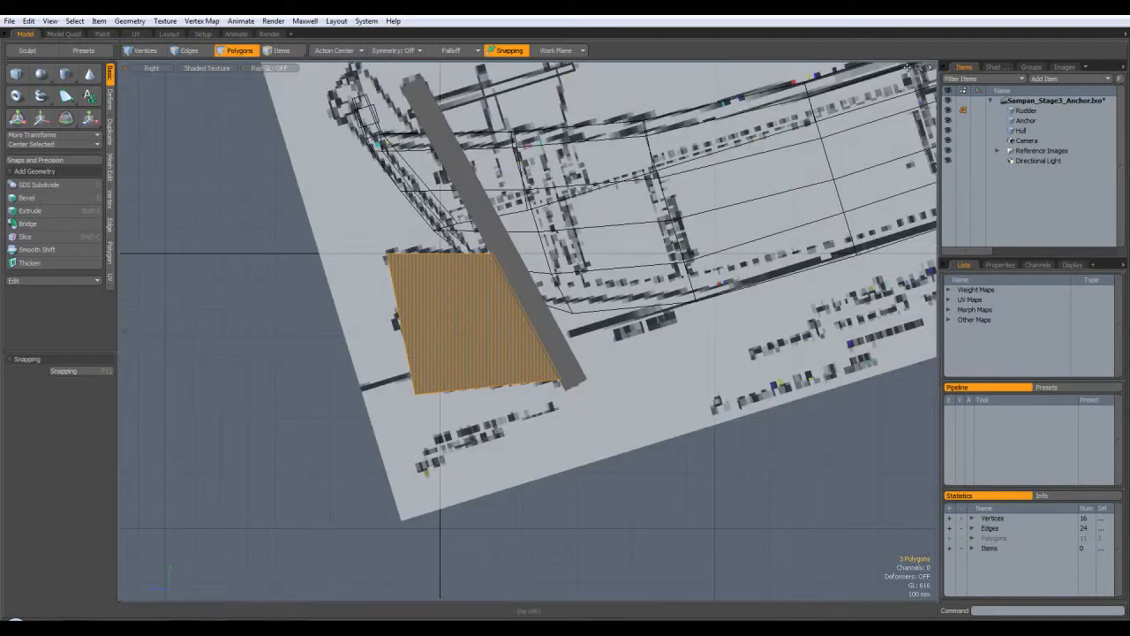
click(56, 236)
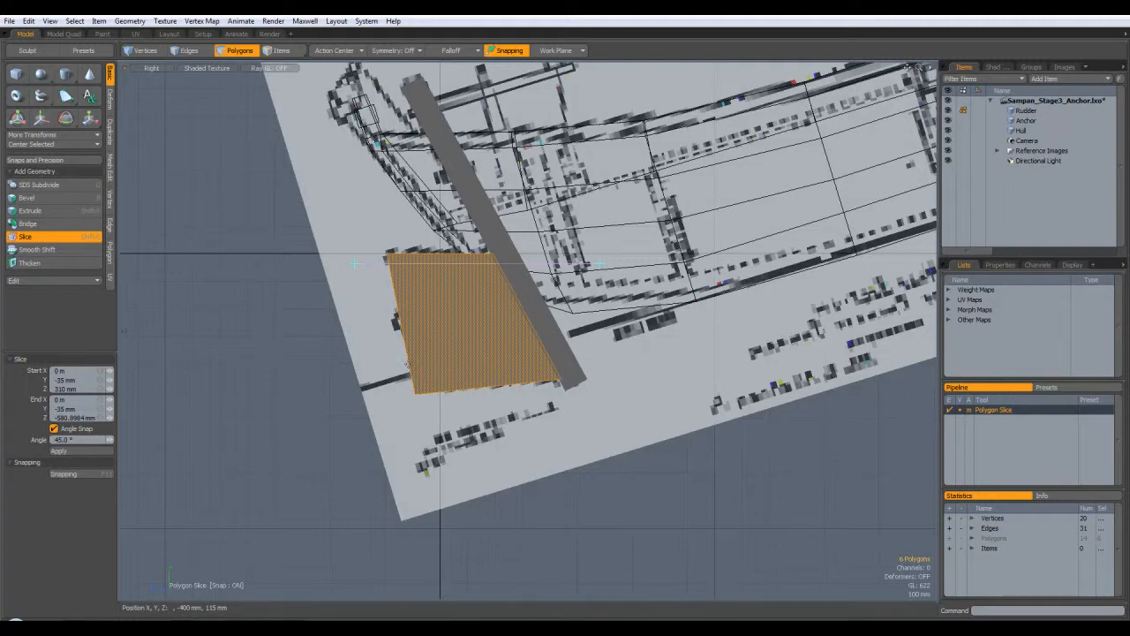
key(space)
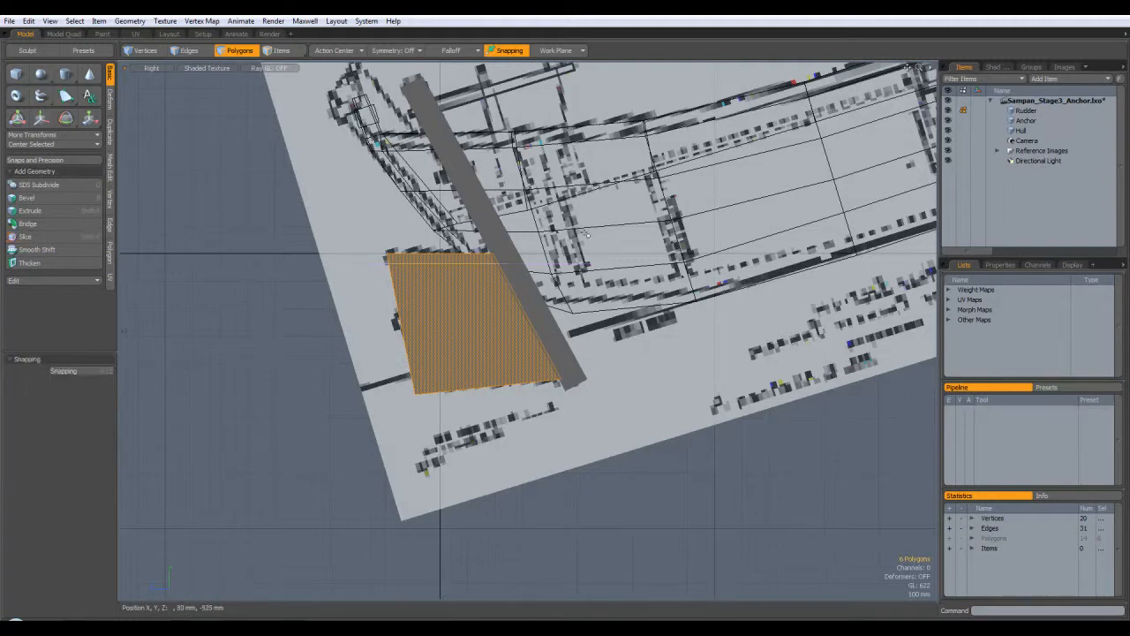
click(586, 234)
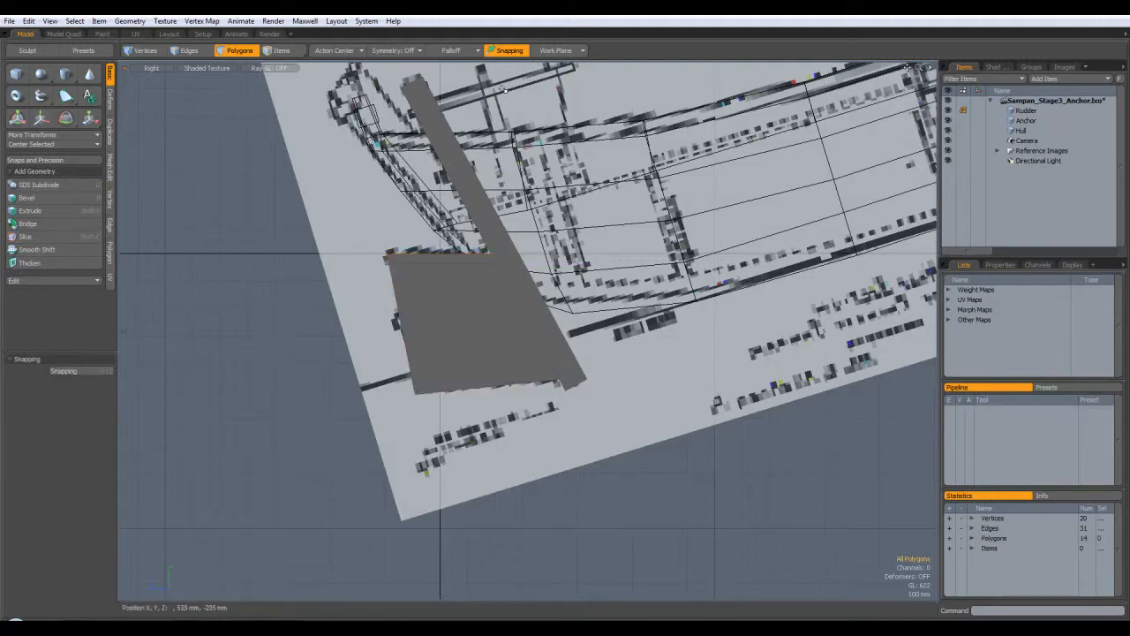
Step: Select the three large blade faces below the new cut and reset the work plane
key(ctrl+space)
click(506, 403)
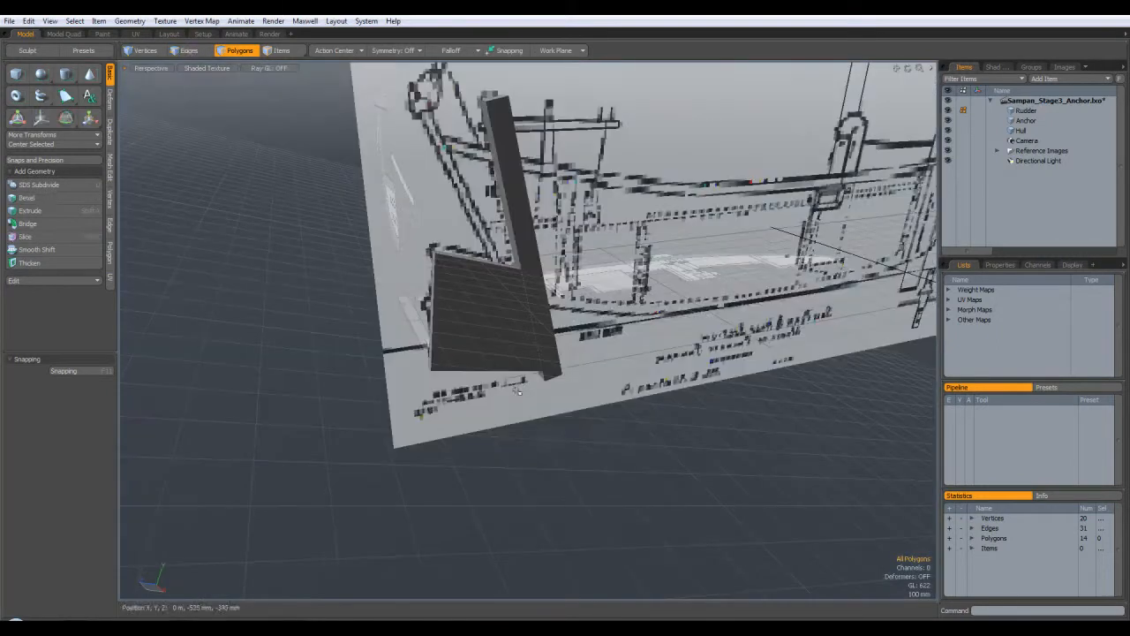
alt+drag(439, 309, 493, 317)
shift+click(577, 353)
click(563, 51)
click(565, 60)
Step: Slice the selected blade faces across the middle from the port side, following the central slanted divider in the reference drawing
alt+drag(645, 335, 881, 303)
key(KP_3)
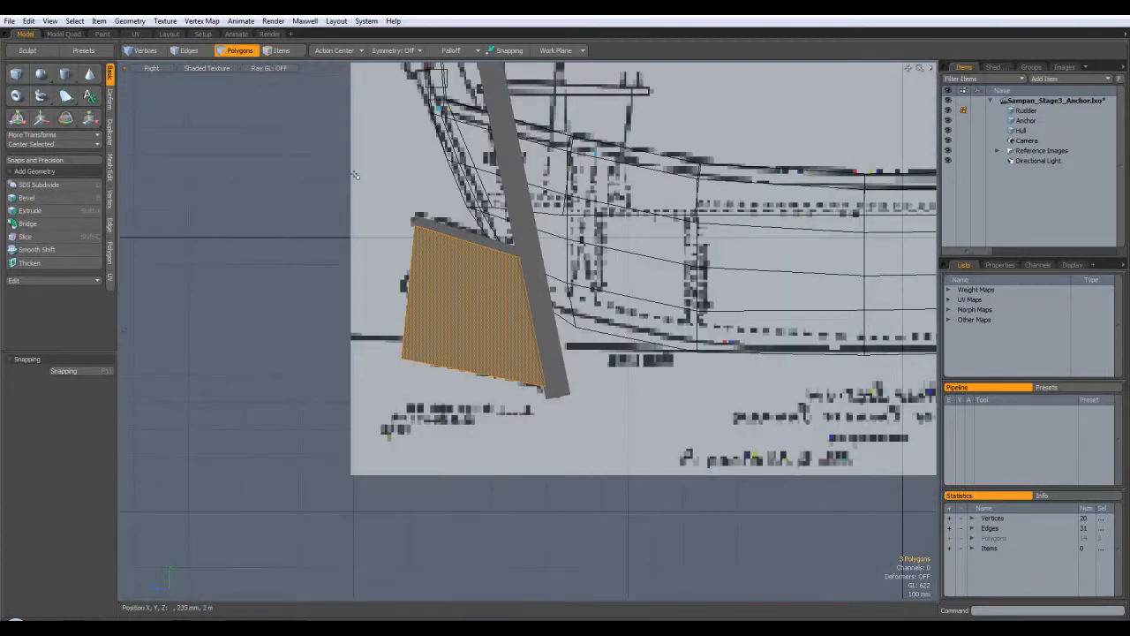
click(151, 68)
click(152, 77)
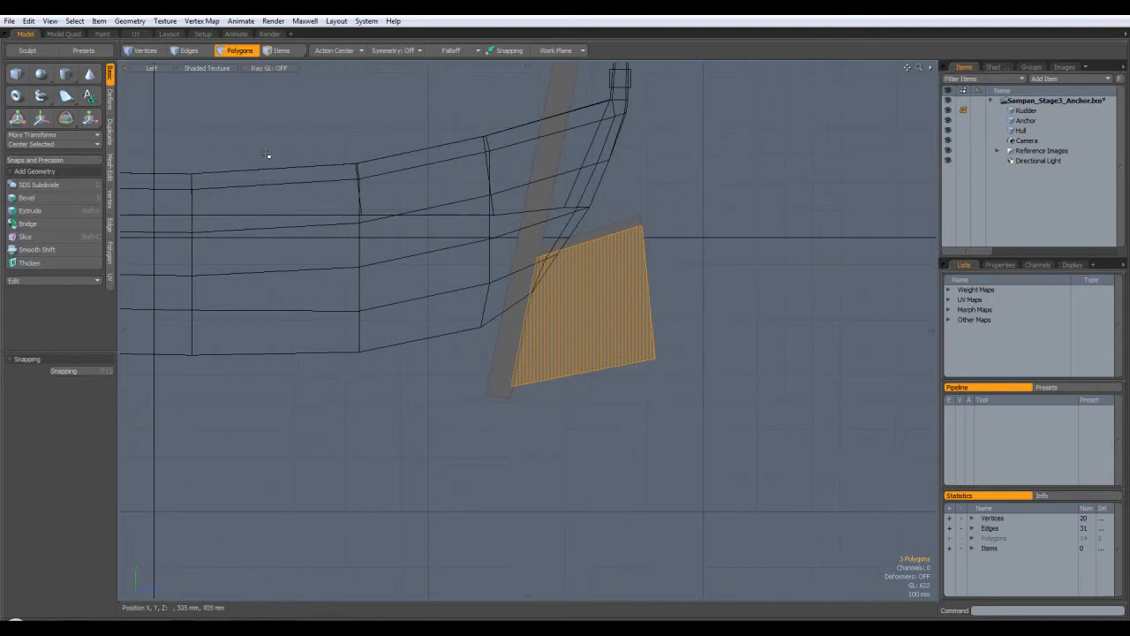
alt+drag(349, 180, 379, 161)
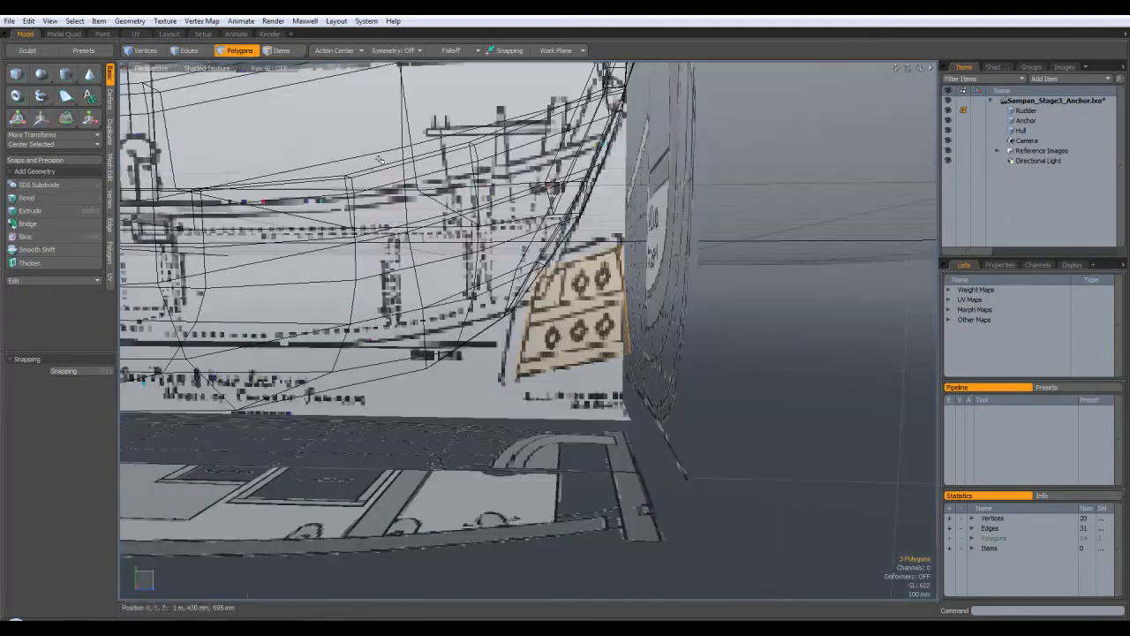
click(25, 238)
mouse_move(505, 357)
alt+mouse_down()
mouse_move(478, 358)
mouse_move(676, 293)
mouse_move(700, 273)
alt+mouse_up()
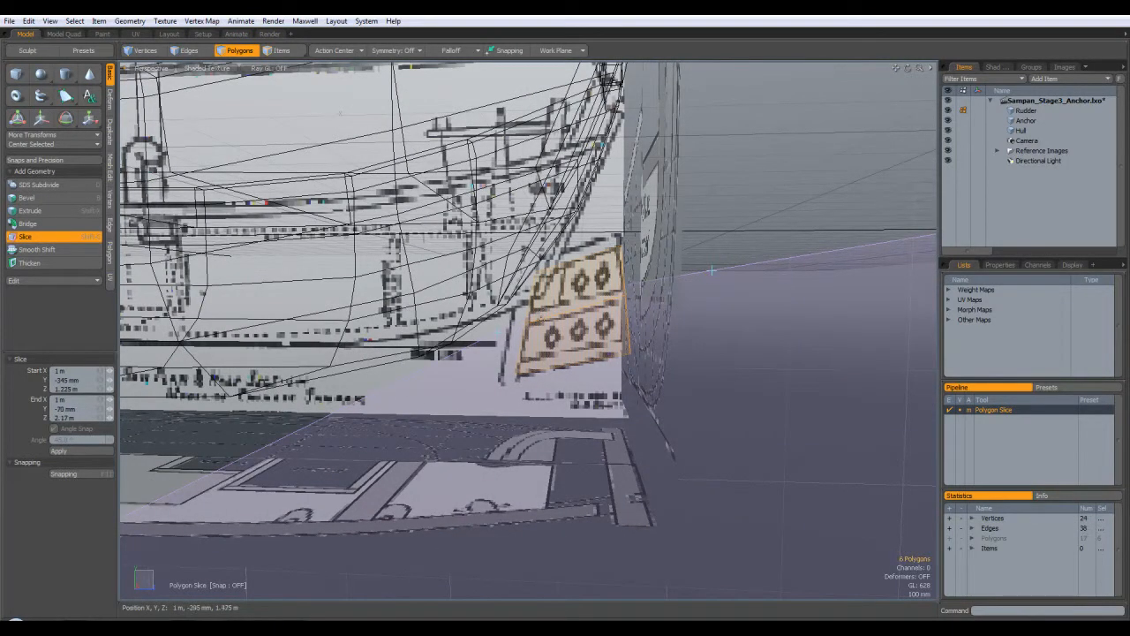
drag(712, 269, 668, 279)
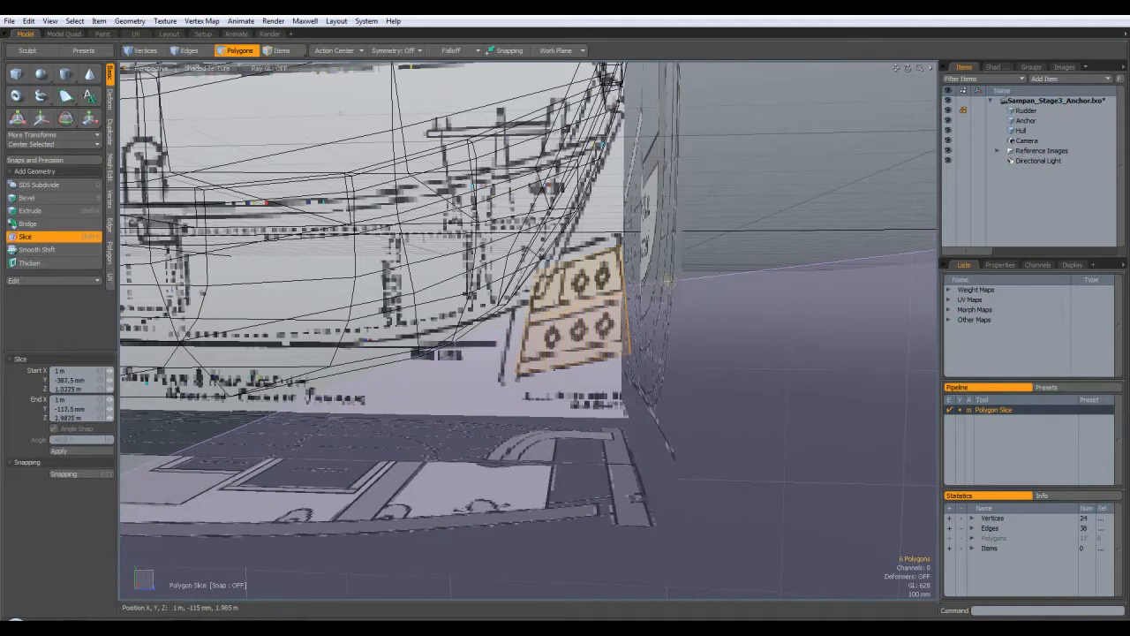
key(space)
Step: Align the work plane to the rudder blade's bottom face and check the alignment from the front
alt+drag(746, 342, 490, 371)
shift+click(555, 343)
click(490, 371)
click(487, 367)
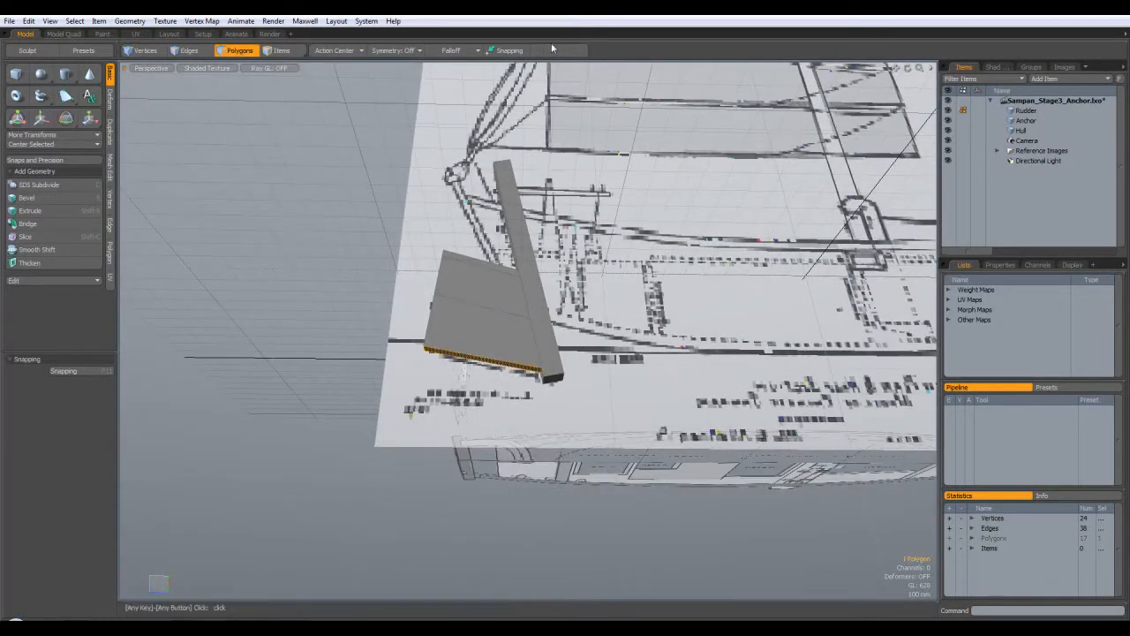
click(555, 50)
click(556, 63)
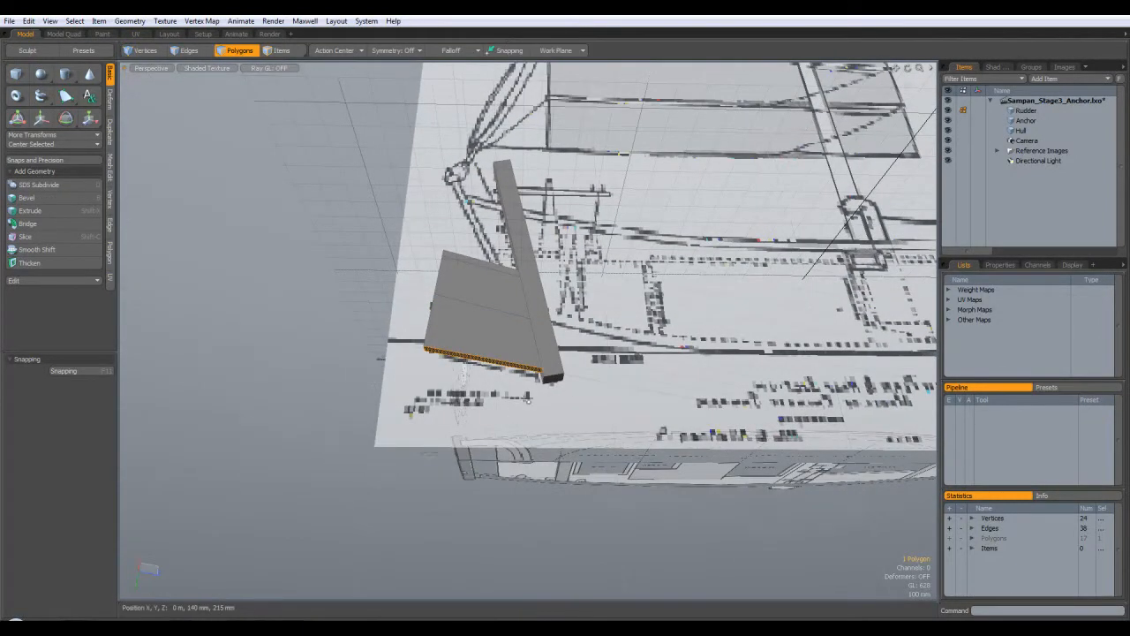
key(KP_2)
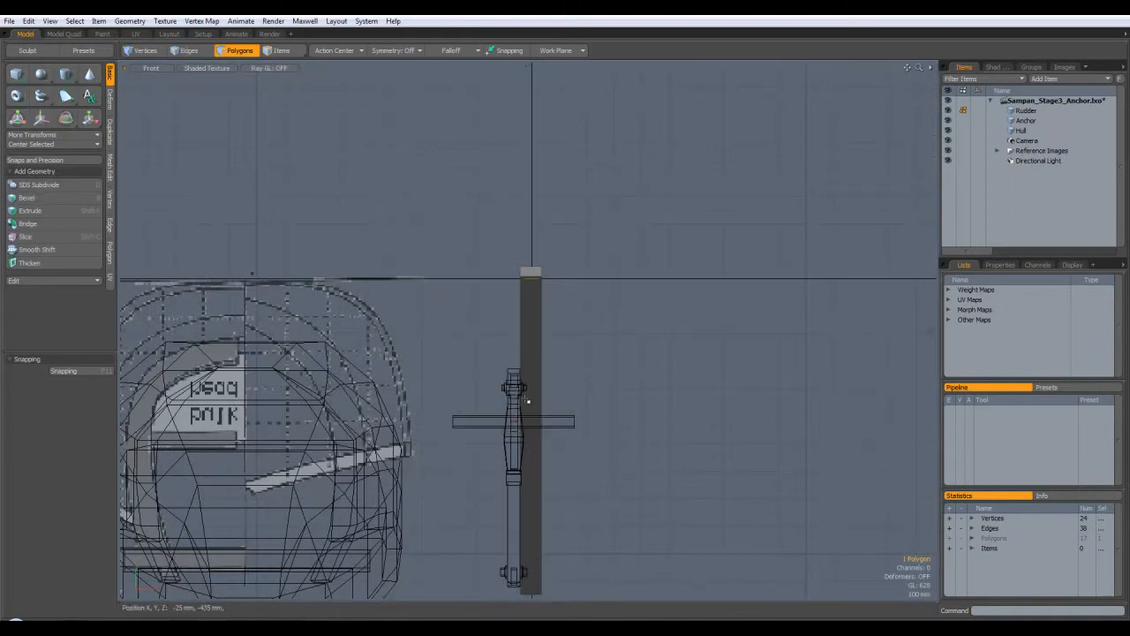
key(ctrl+space)
click(541, 385)
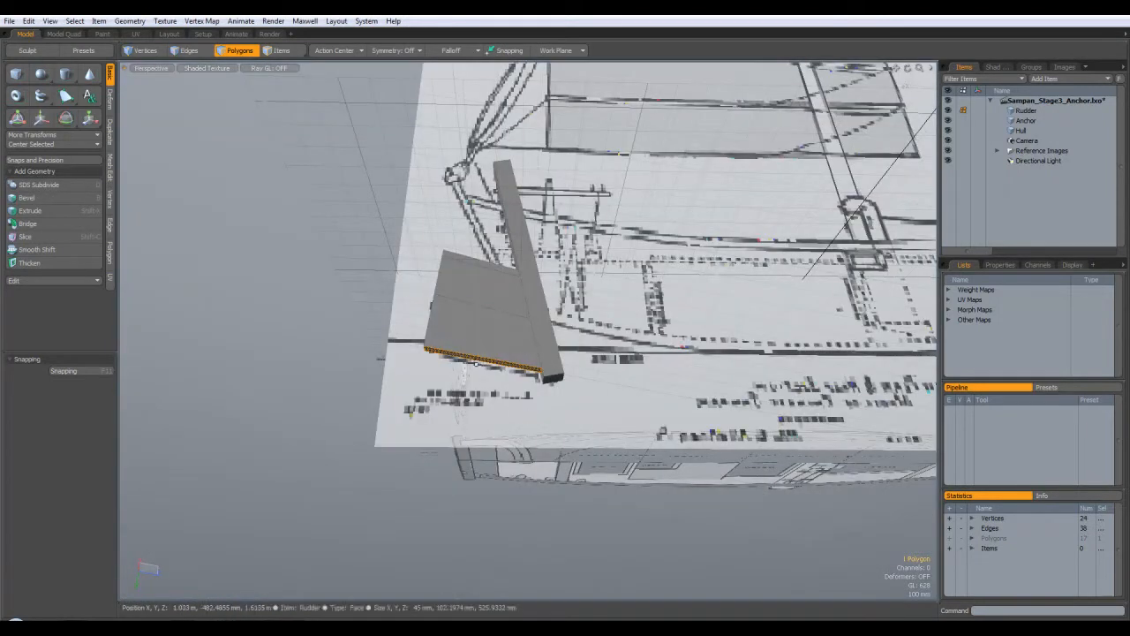
Step: With snapping on, slice the blade's three lower faces in the right view, parallel to and just inside the bottom edge
alt+drag(465, 367, 546, 362)
alt+drag(689, 363, 490, 382)
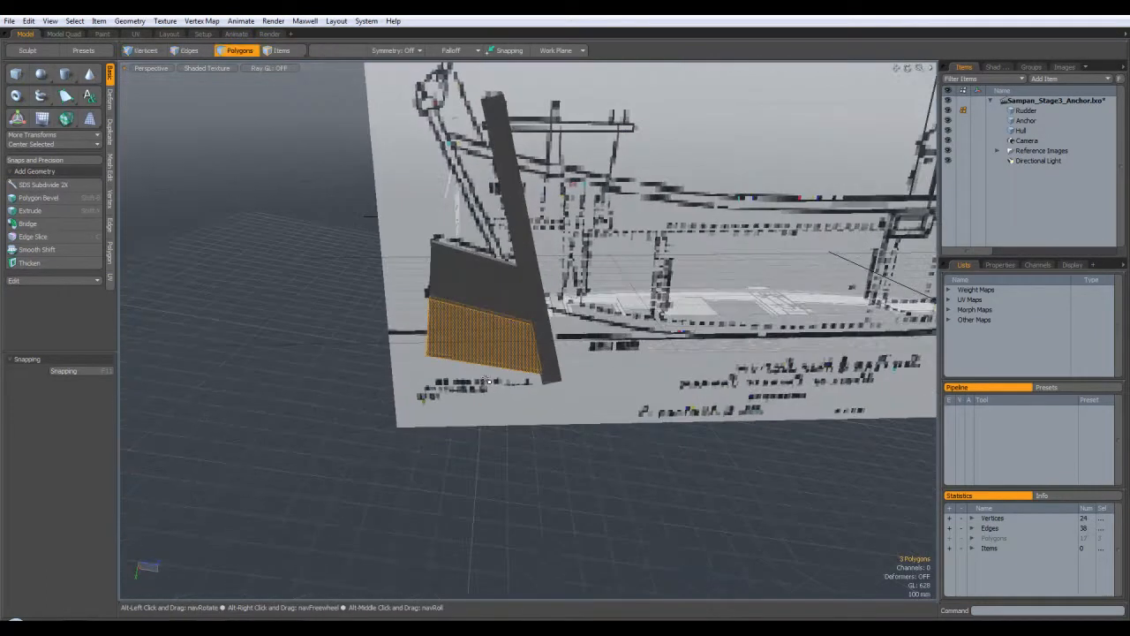
key(KP_2)
key(KP_3)
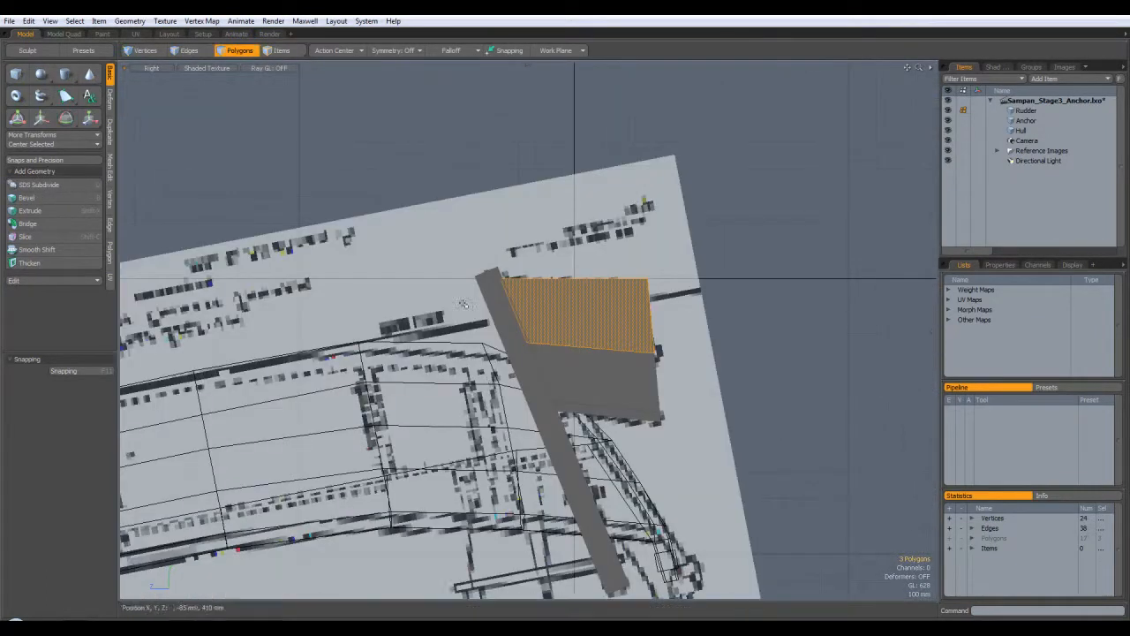
click(39, 238)
key(F11)
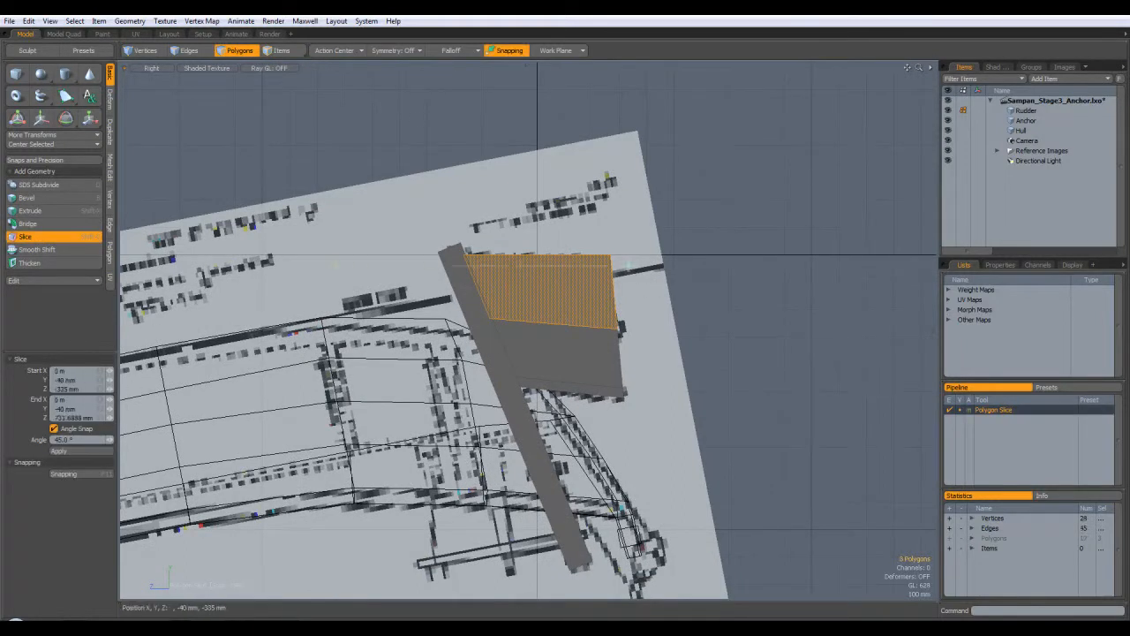
key(q)
key(Escape)
Step: Return to the perspective view and reset the work plane
key(ctrl+space)
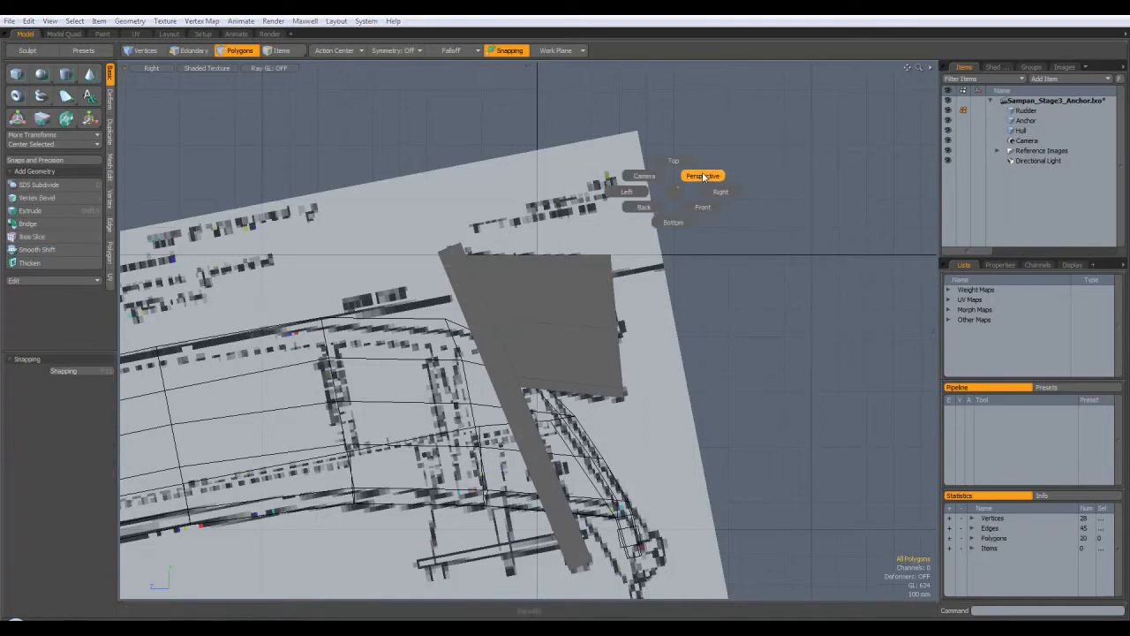
click(703, 180)
click(560, 53)
click(552, 53)
alt+drag(636, 291, 679, 309)
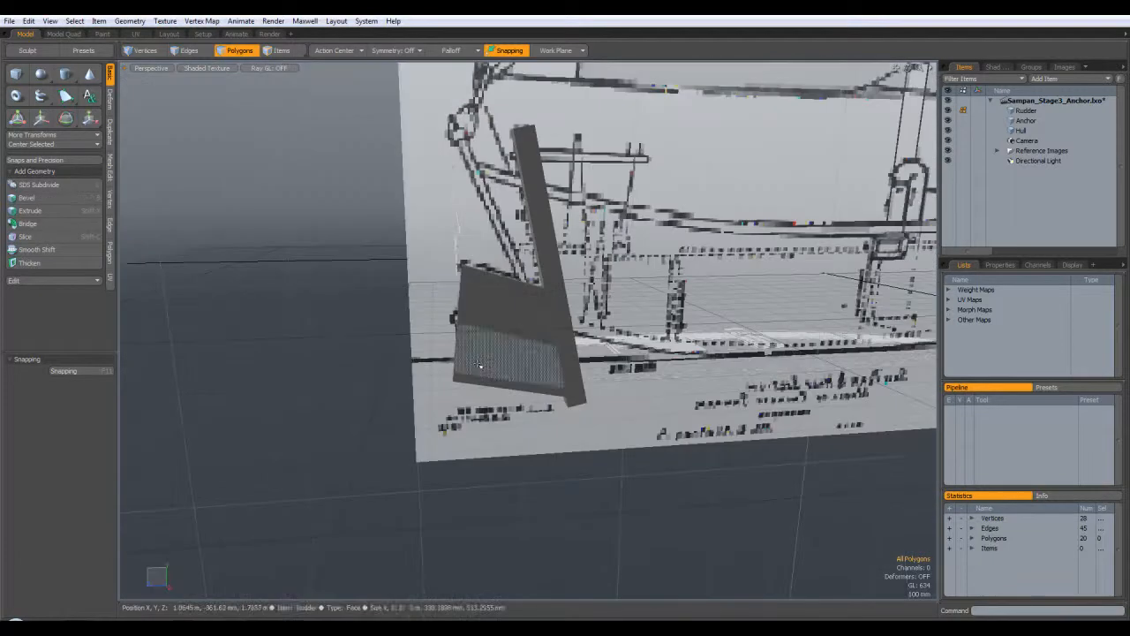
Step: Bevel the blade's middle edge loop in Inset mode to form a central slanted band
click(182, 51)
alt+drag(503, 330, 574, 390)
key(Up)
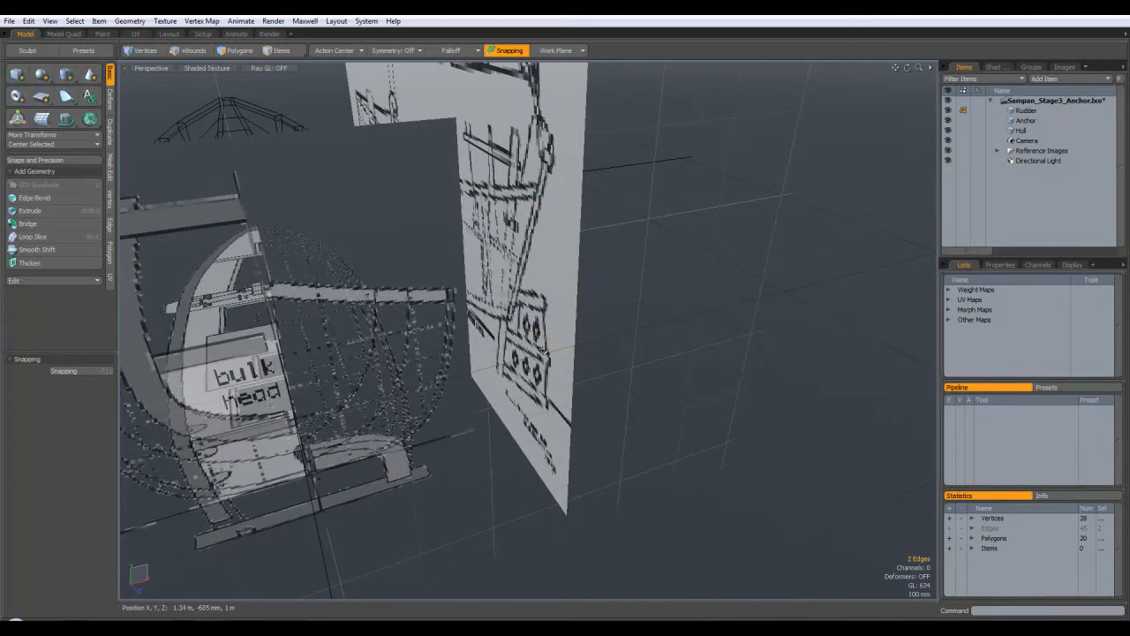
key(2)
alt+drag(638, 257, 616, 400)
key(b)
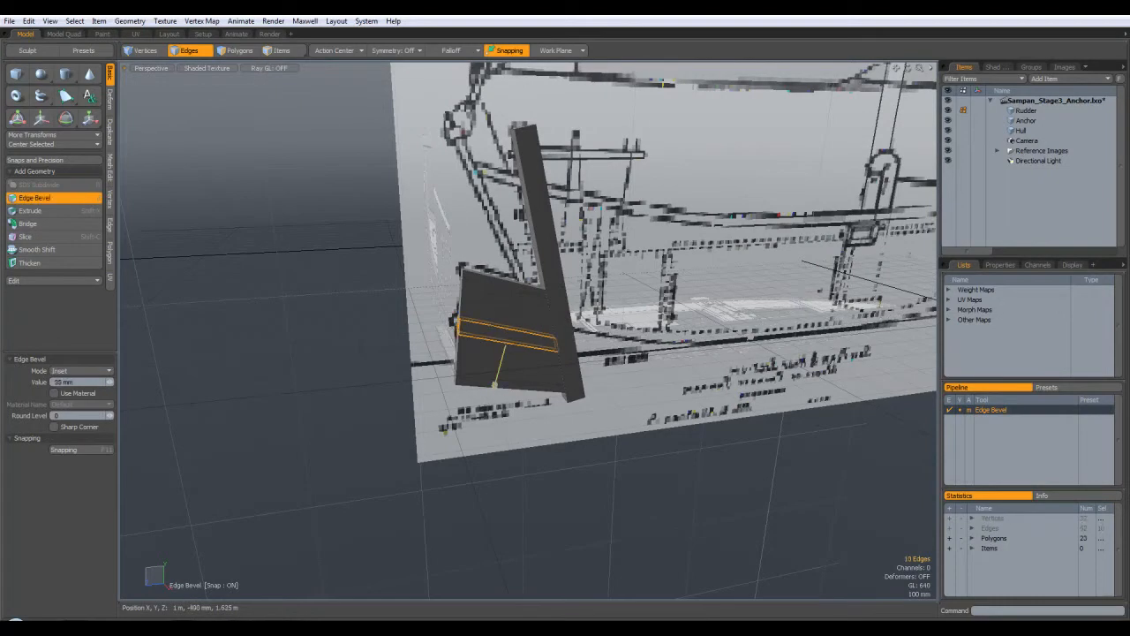
alt+drag(626, 428, 542, 371)
key(space)
Step: Bevel the upper and lower panels on both sides of the blade with an inset of 23.6 mm and a shift of -16 mm
scroll(557, 375, up, 3)
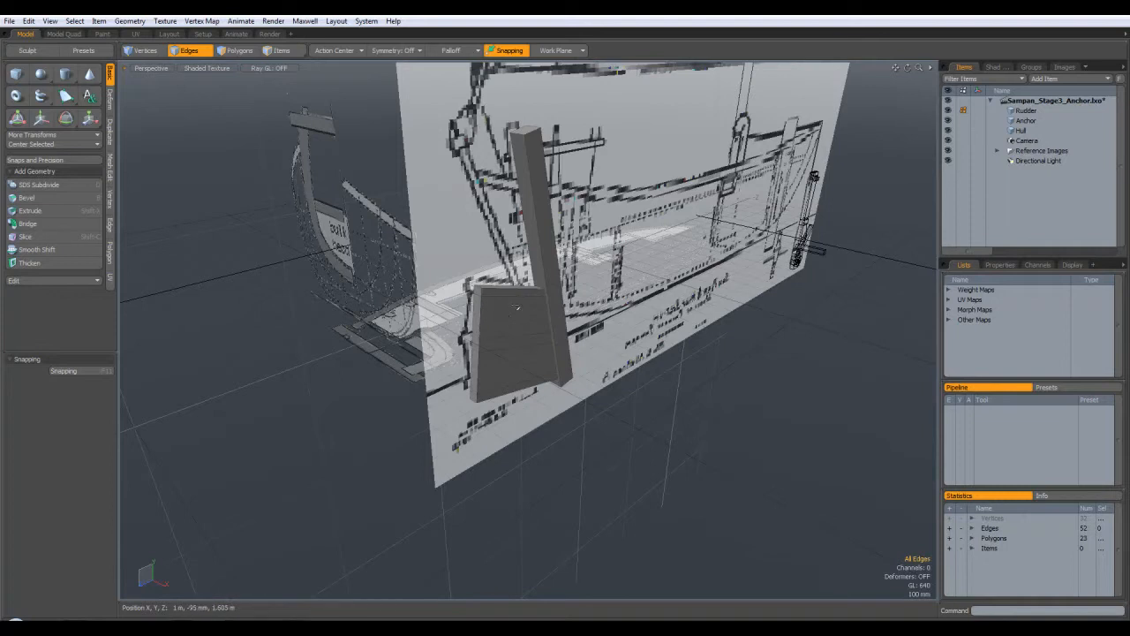
alt+drag(541, 354, 490, 297)
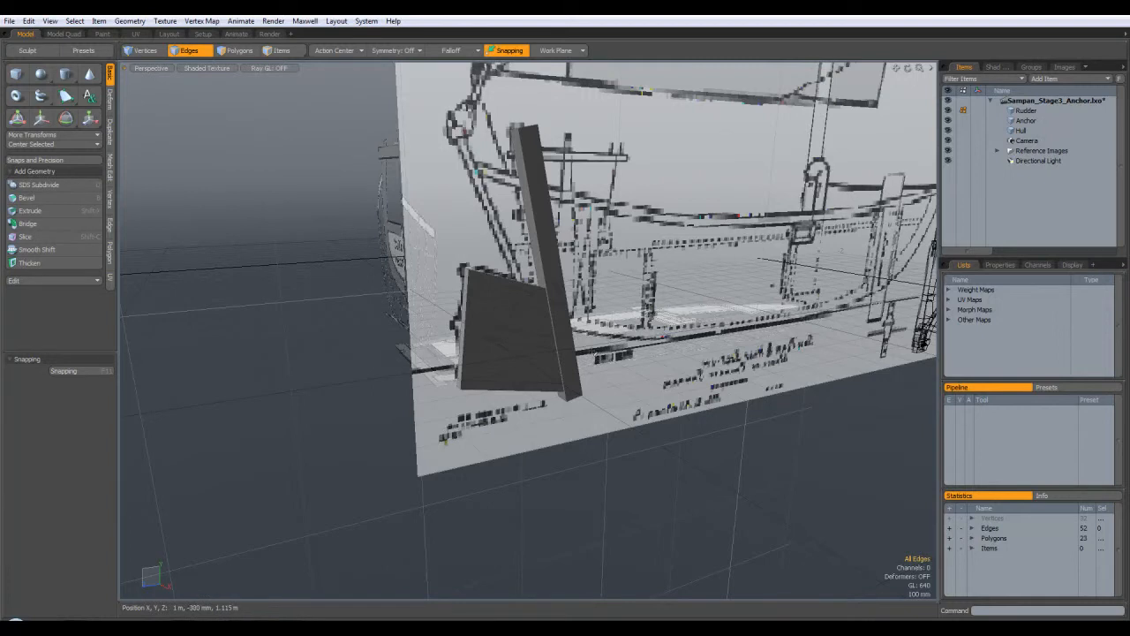
alt+drag(597, 357, 483, 329)
alt+drag(570, 245, 593, 249)
mouse_move(688, 308)
alt+mouse_down()
mouse_move(706, 309)
mouse_move(635, 343)
mouse_move(703, 305)
mouse_move(637, 302)
alt+mouse_up()
scroll(494, 221, up, 2)
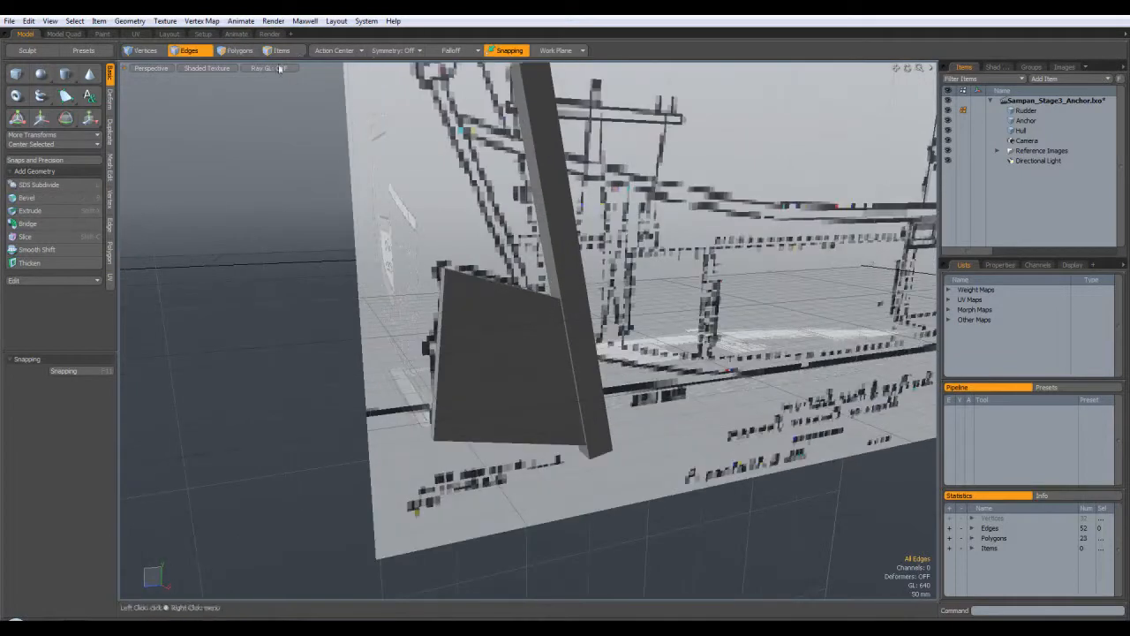
click(237, 50)
click(460, 309)
alt+drag(459, 309, 480, 343)
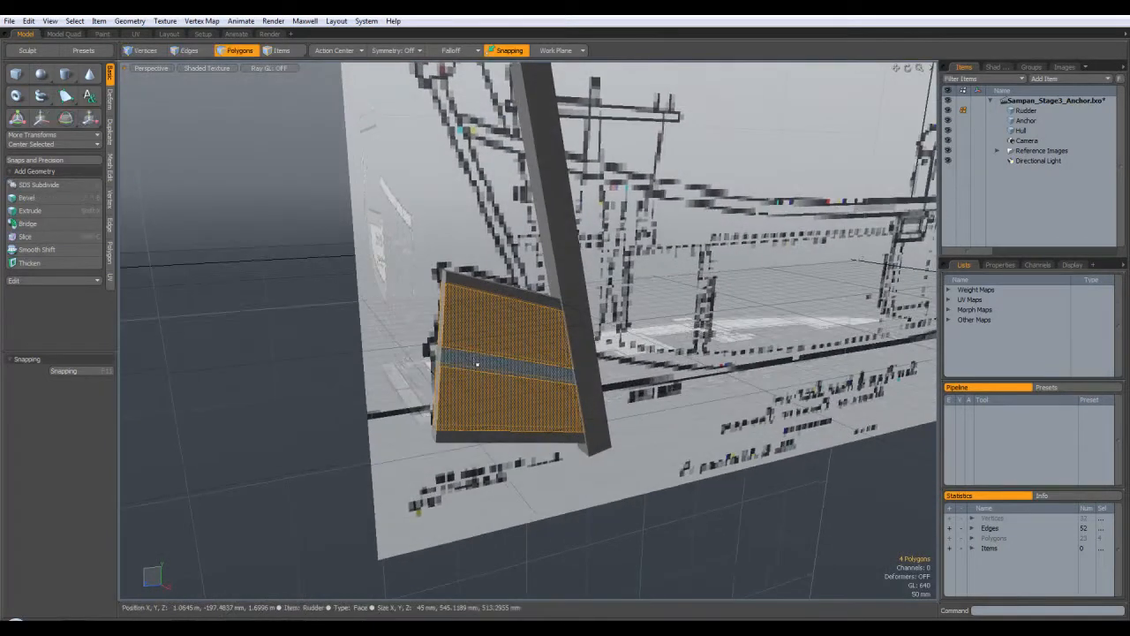
key(b)
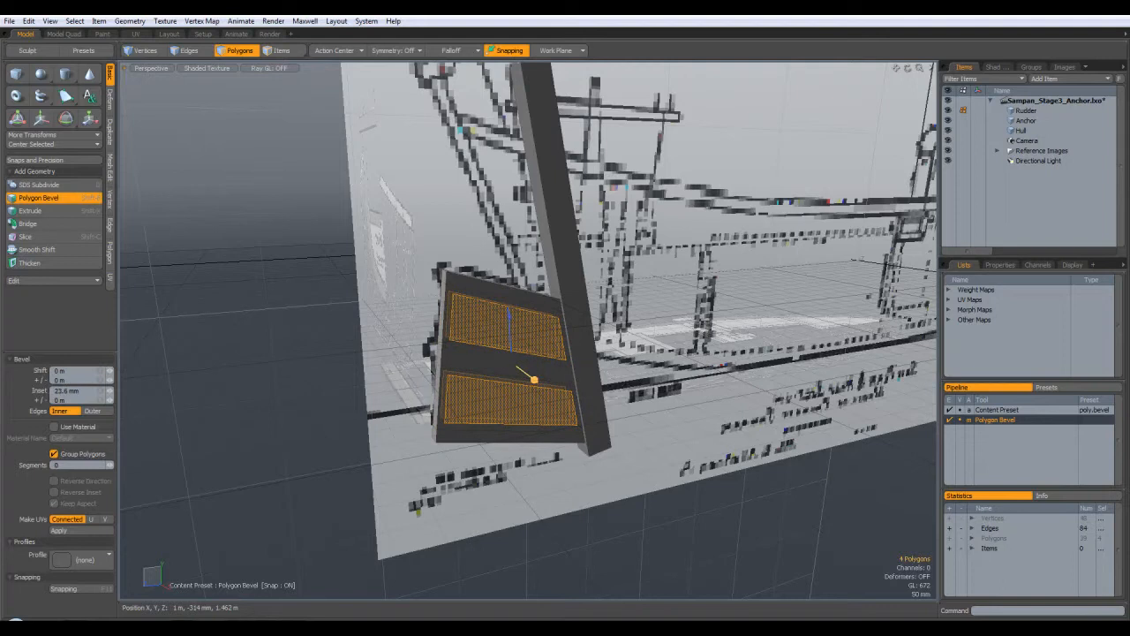
alt+drag(541, 443, 547, 305)
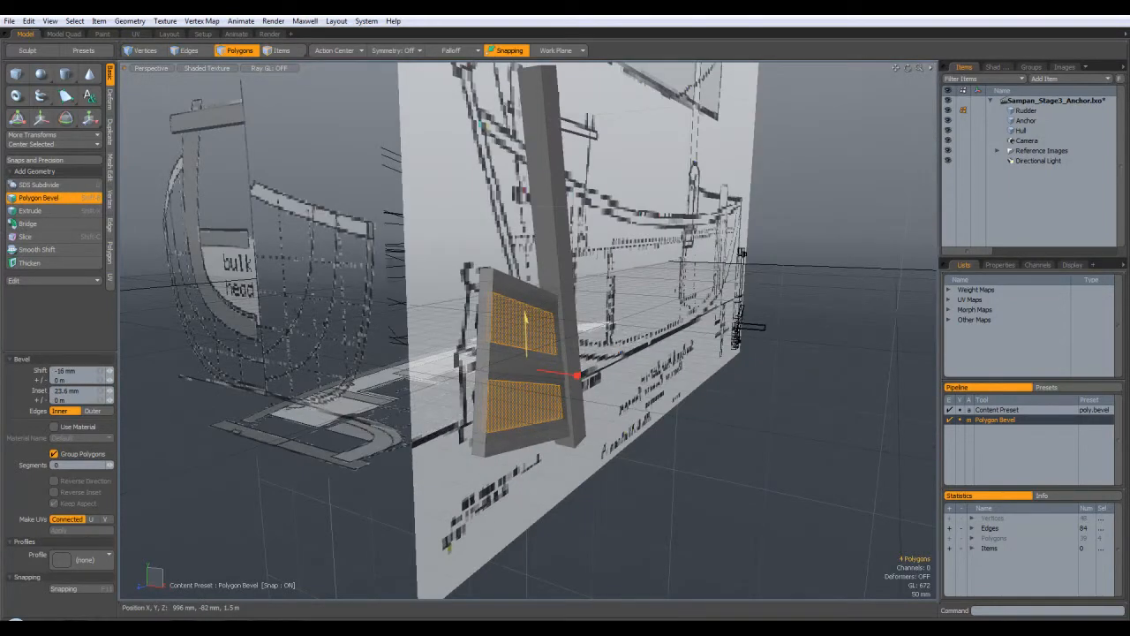
Step: Bevel the upper and lower faces on the blade's narrow outer edge with an inset of 17.6 mm and a shift of -20 mm
alt+drag(528, 325, 532, 378)
key(space)
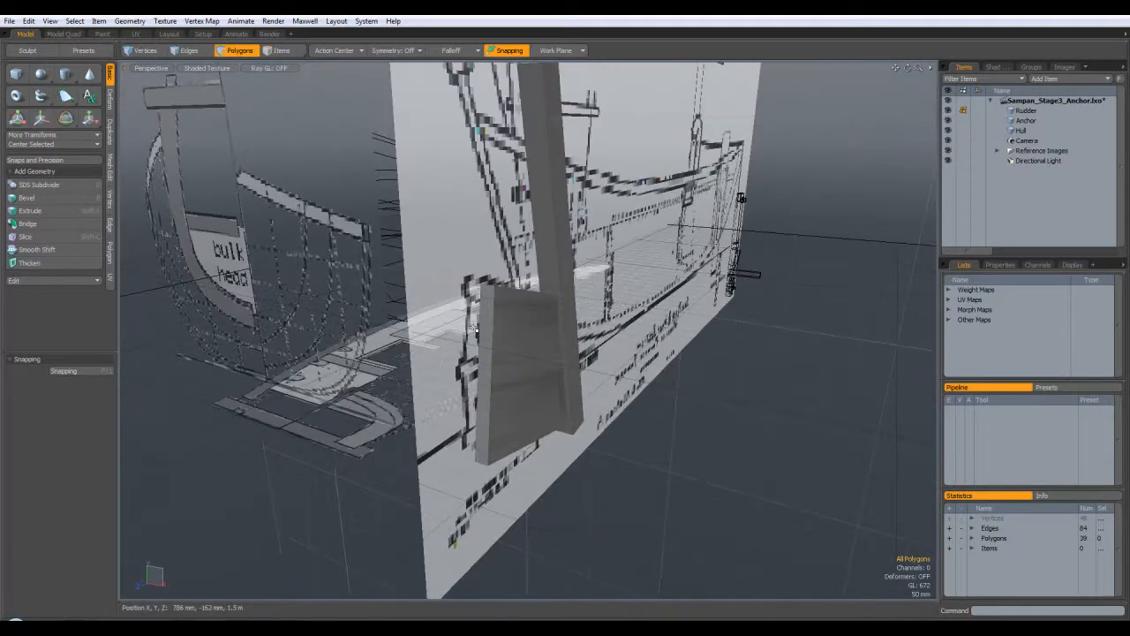
drag(497, 349, 635, 450)
key(b)
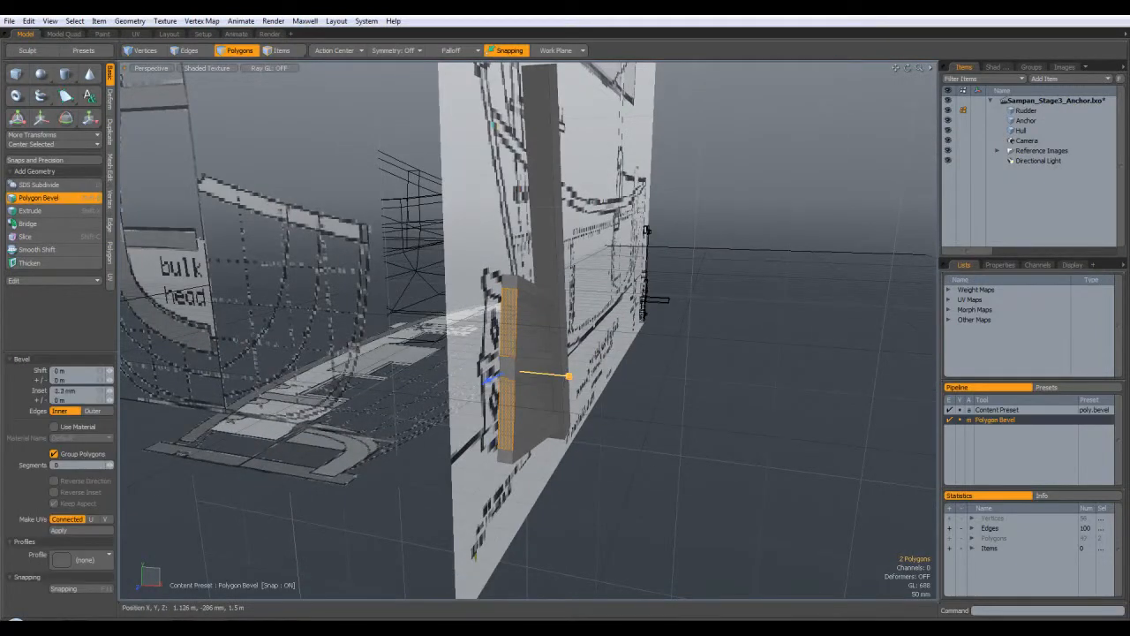
alt+drag(601, 440, 541, 397)
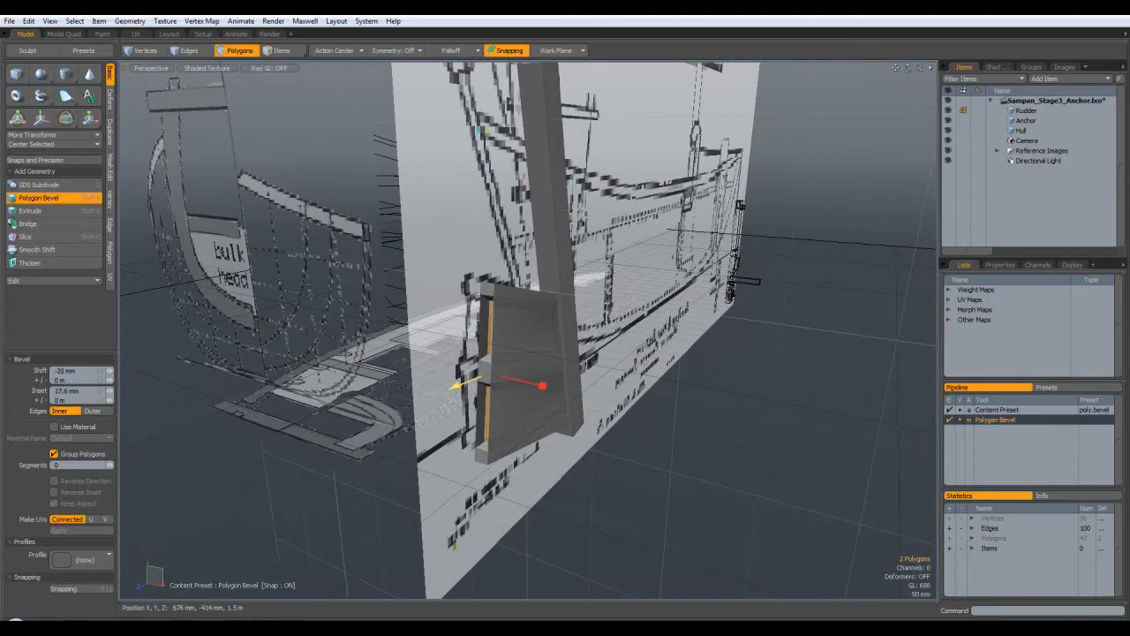
alt+drag(540, 389, 460, 381)
key(Escape)
key(Escape)
Step: Detach the recessed upper and lower panel faces on both sides of the blade from their surrounding frame
alt+drag(689, 410, 548, 378)
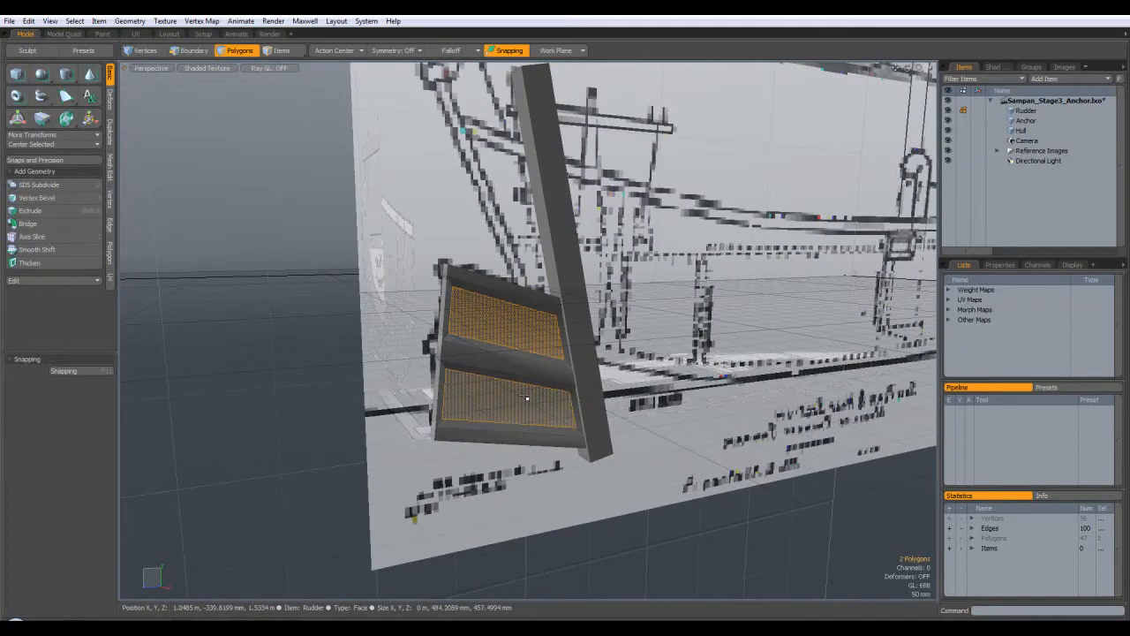
alt+drag(681, 538, 786, 428)
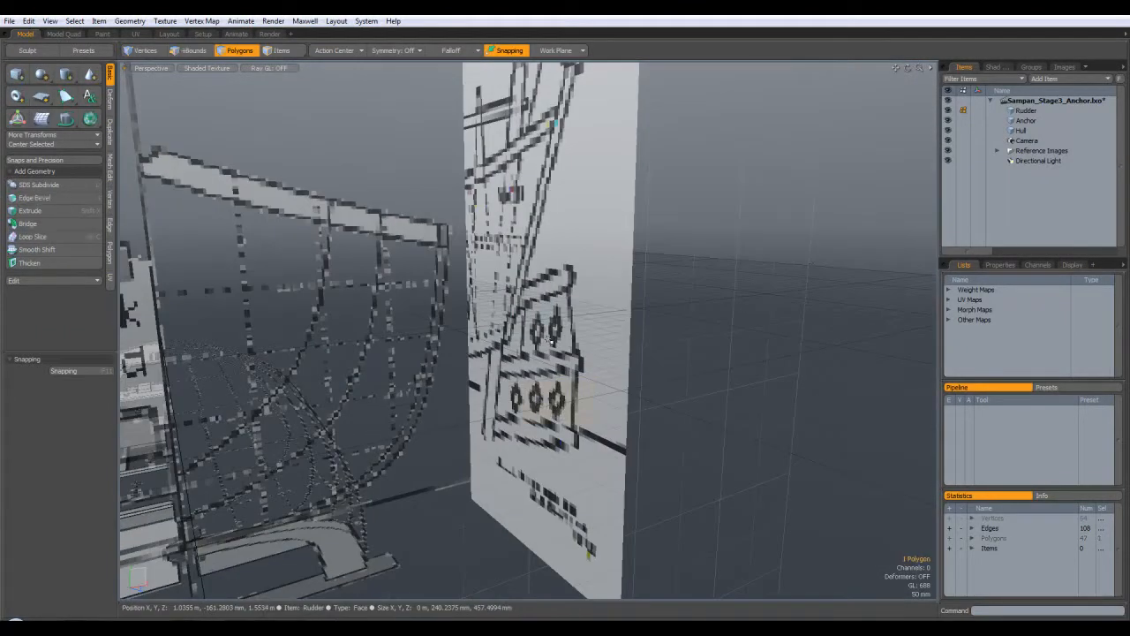
alt+drag(651, 454, 618, 434)
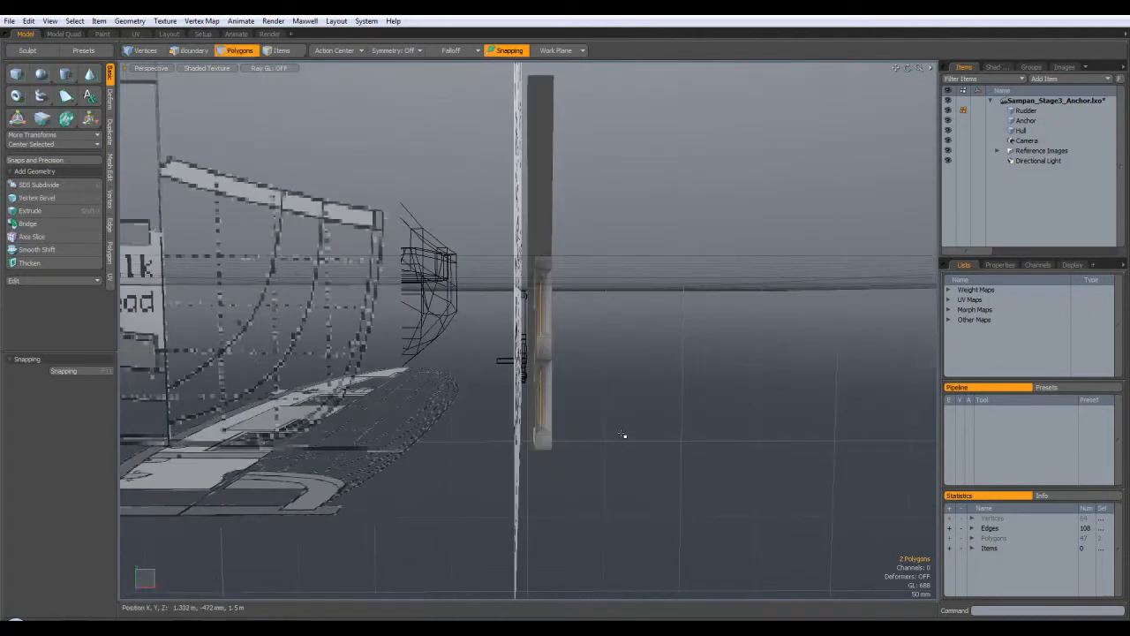
alt+drag(705, 393, 802, 371)
click(949, 150)
alt+drag(724, 326, 512, 327)
click(949, 151)
alt+drag(618, 322, 646, 318)
Step: In the right view, add a cube over the reference tiller at the post's upper end, 660 mm long, 55 mm high and 65 mm wide
key(KP_3)
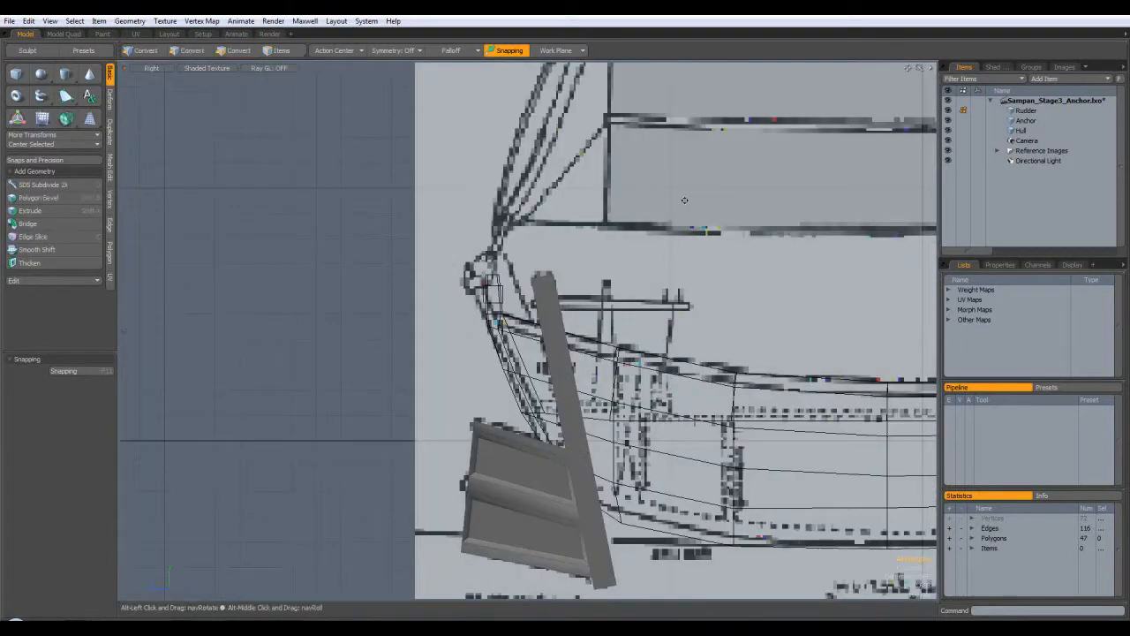
alt+shift+drag(595, 222, 537, 186)
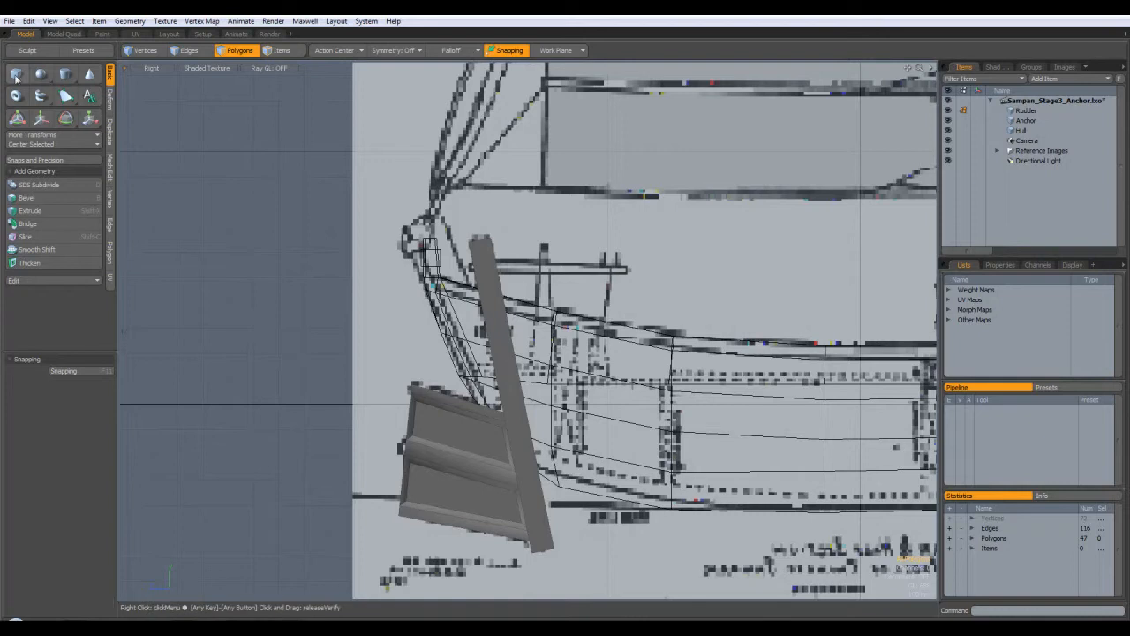
click(17, 76)
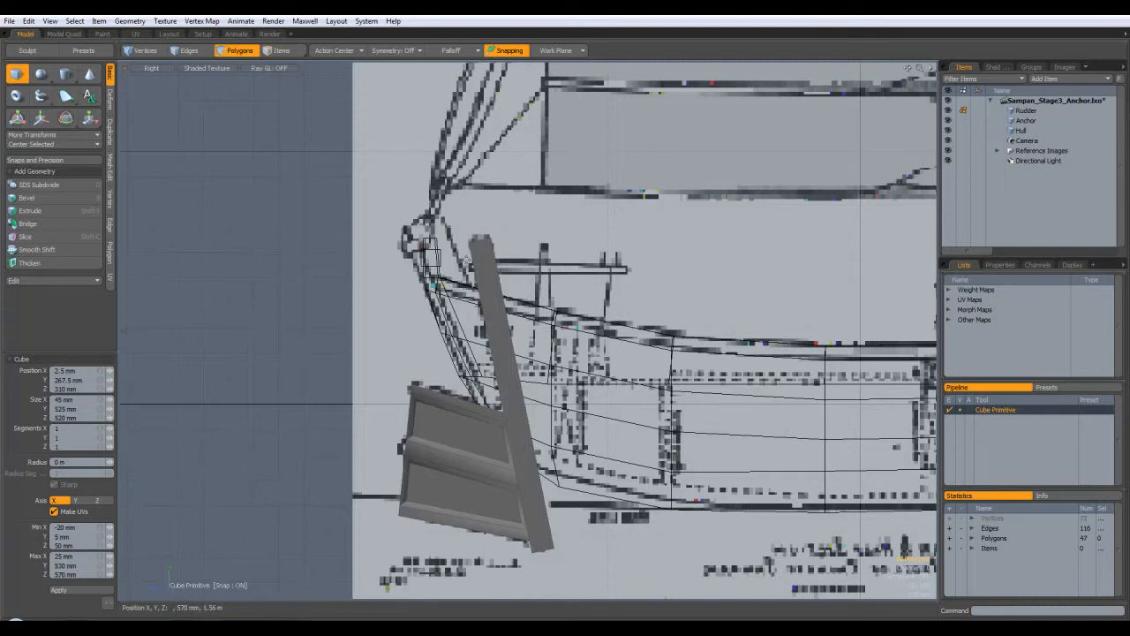
drag(635, 260, 634, 273)
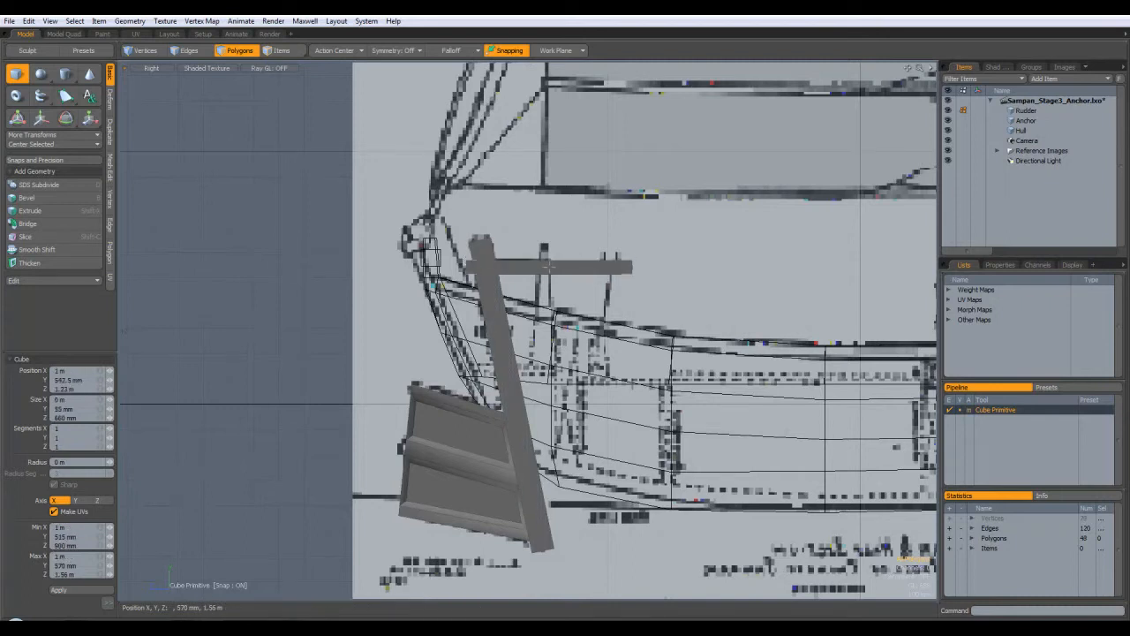
key(ctrl+space)
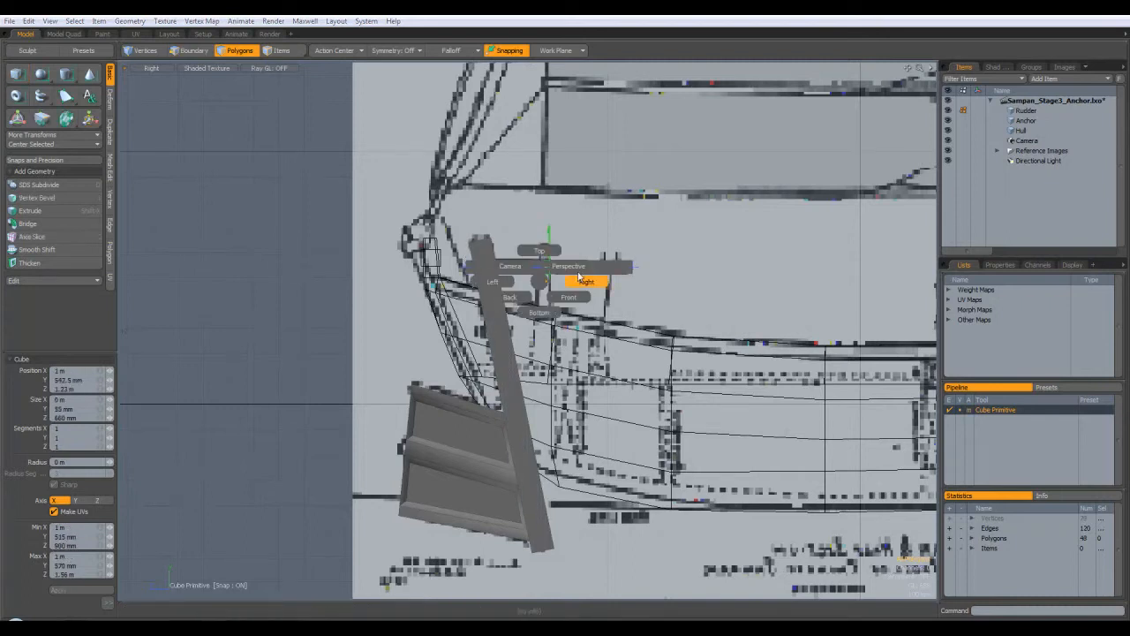
click(575, 266)
alt+drag(626, 269, 496, 302)
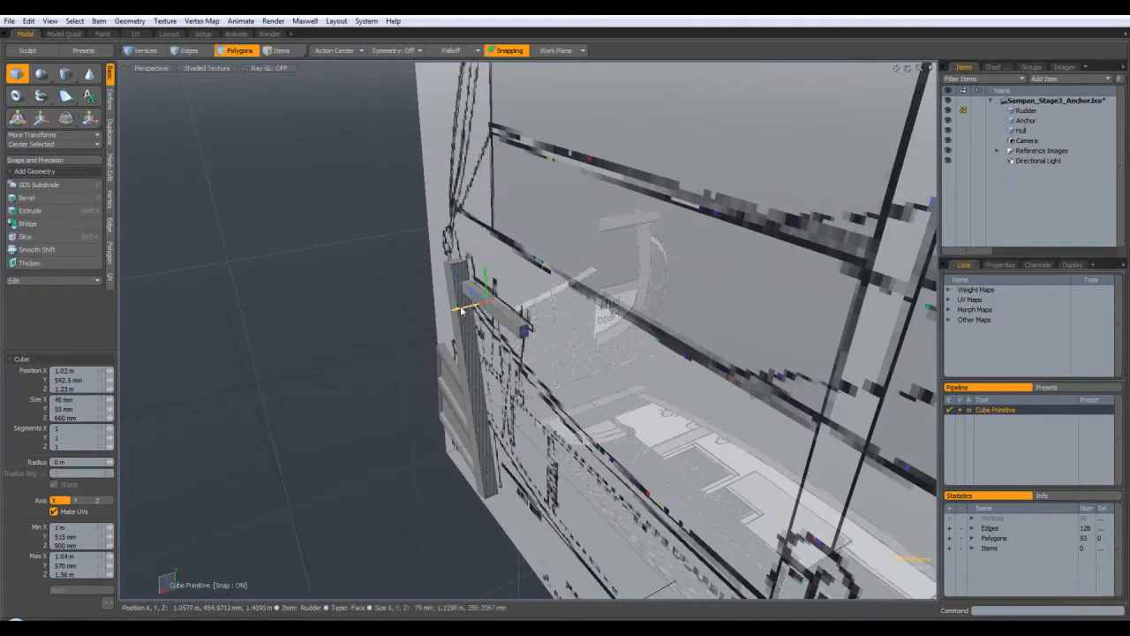
alt+drag(497, 310, 474, 301)
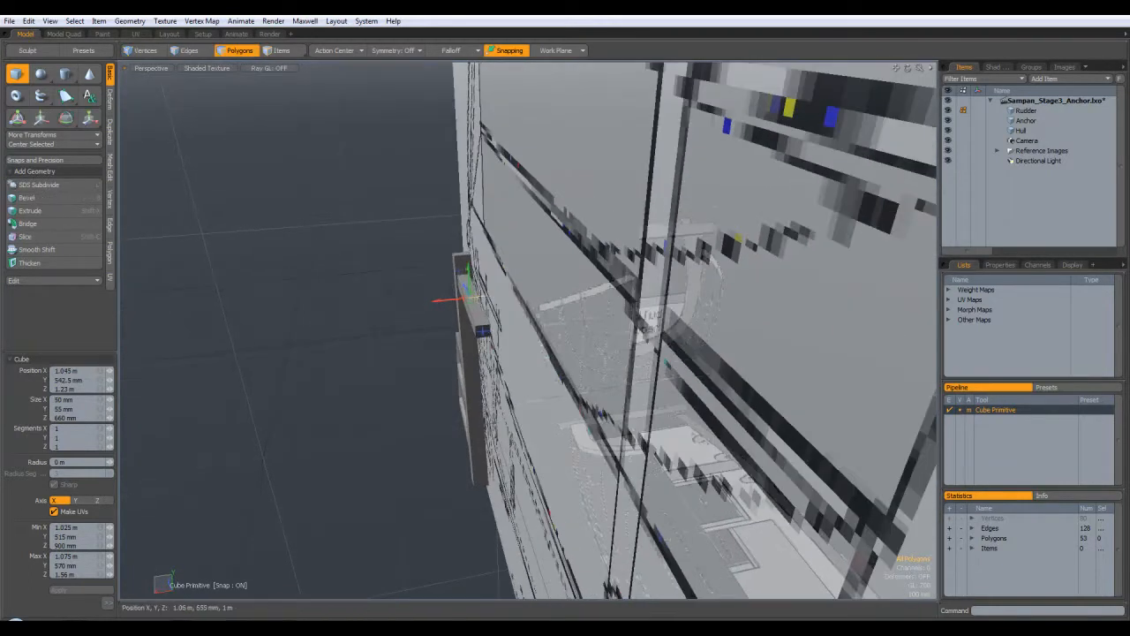
alt+drag(483, 330, 543, 311)
key(space)
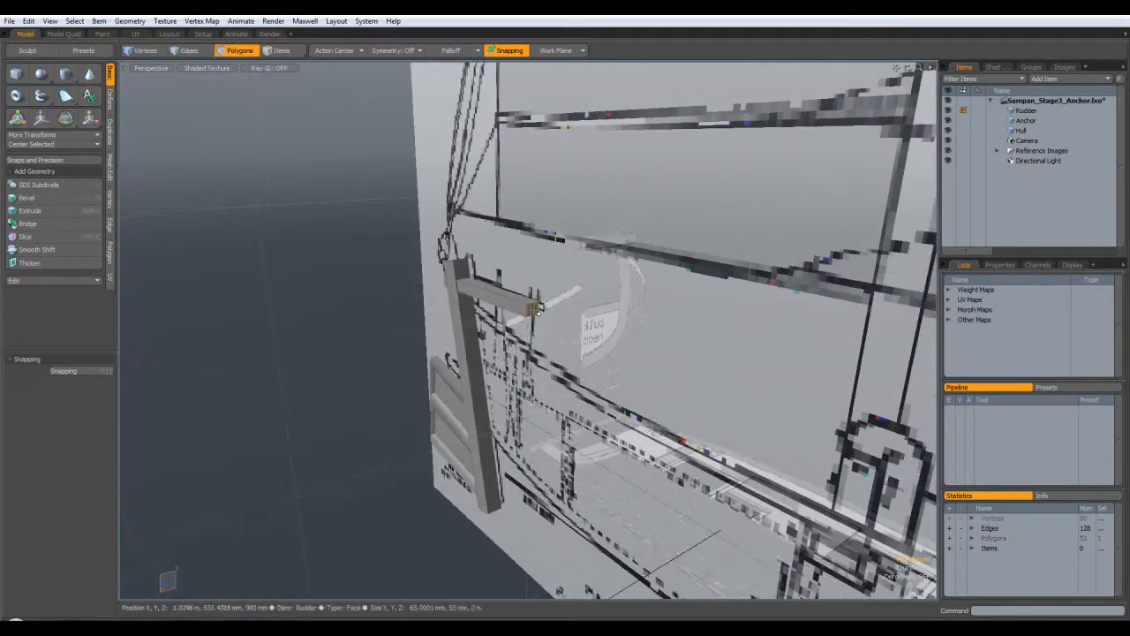
Step: Taper the tiller by scaling its free end face to 76.5% in X, reducing its height and moving it 15 mm down
key(y)
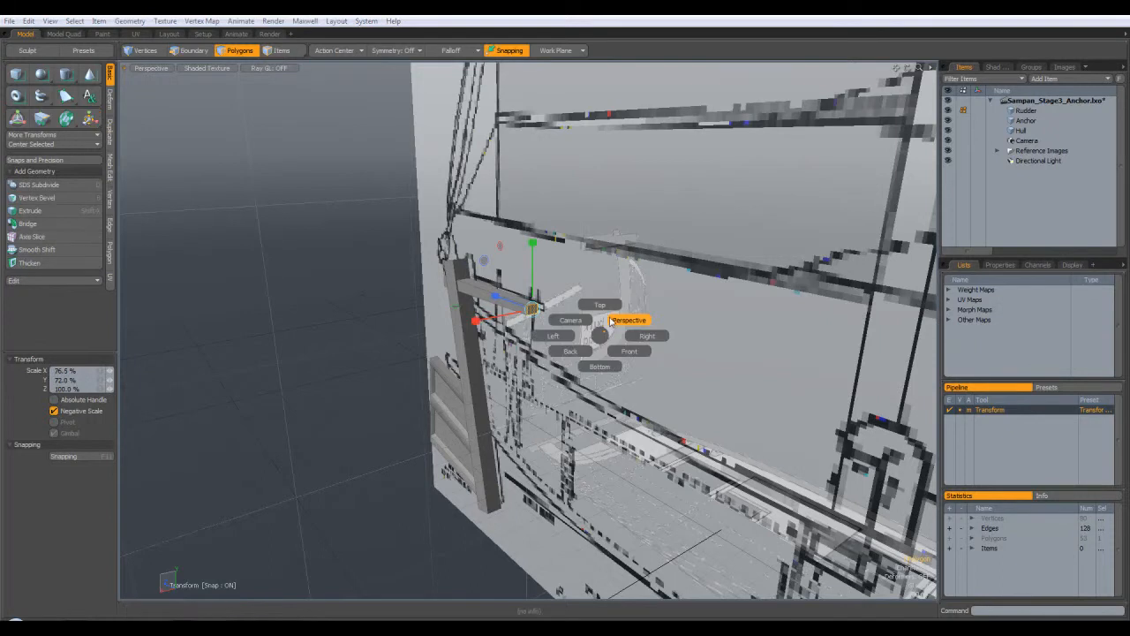
alt+drag(566, 344, 520, 248)
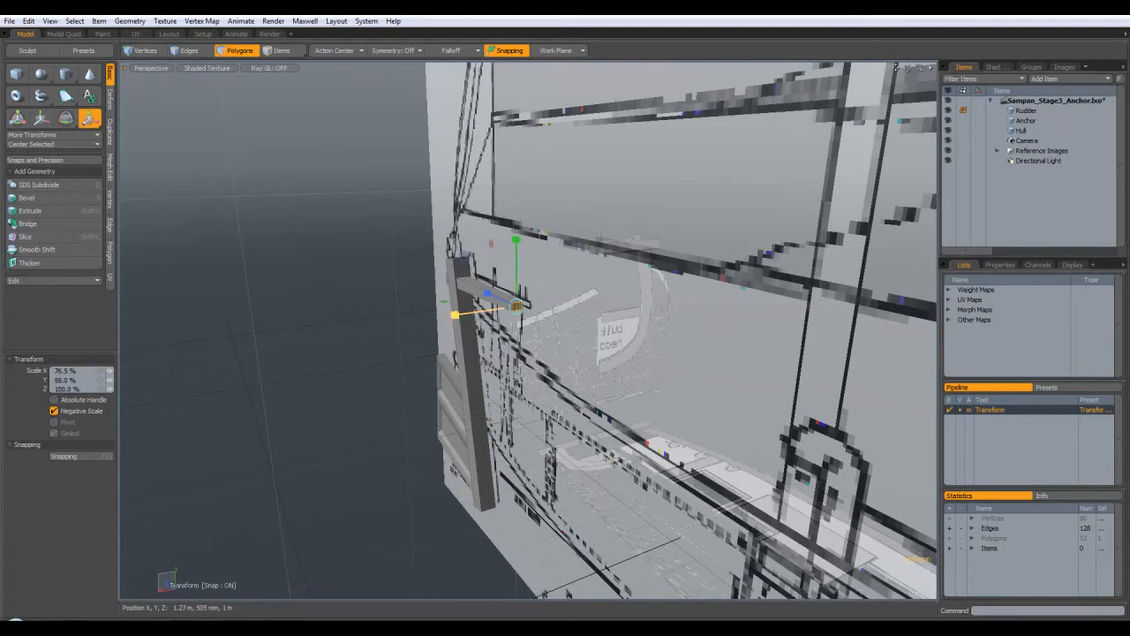
key(w)
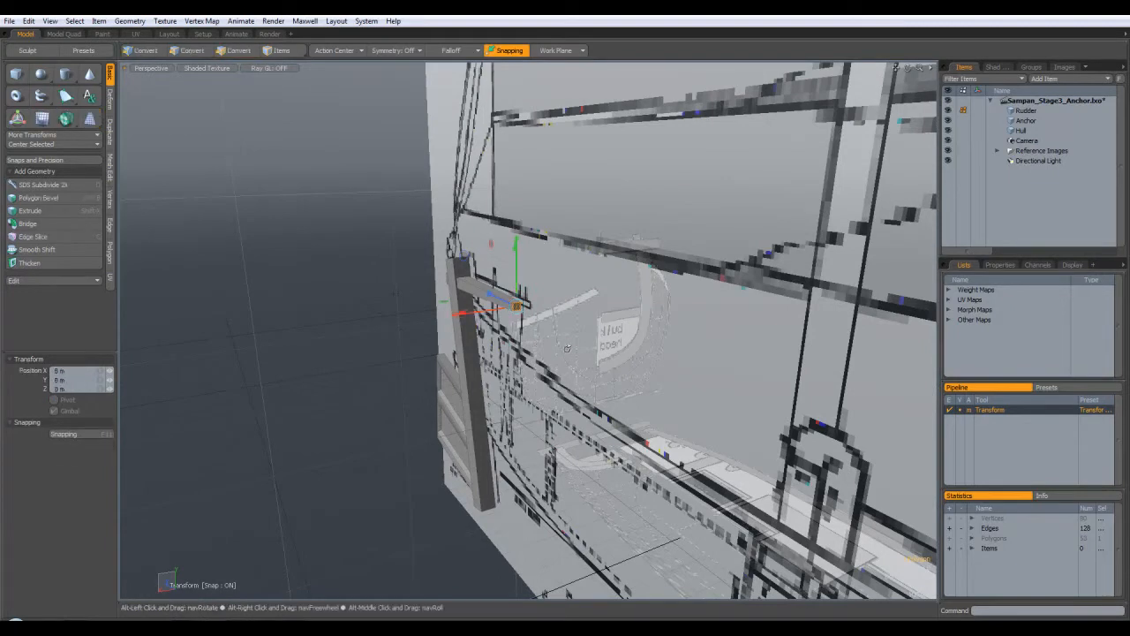
alt+drag(534, 347, 658, 328)
key(KP_3)
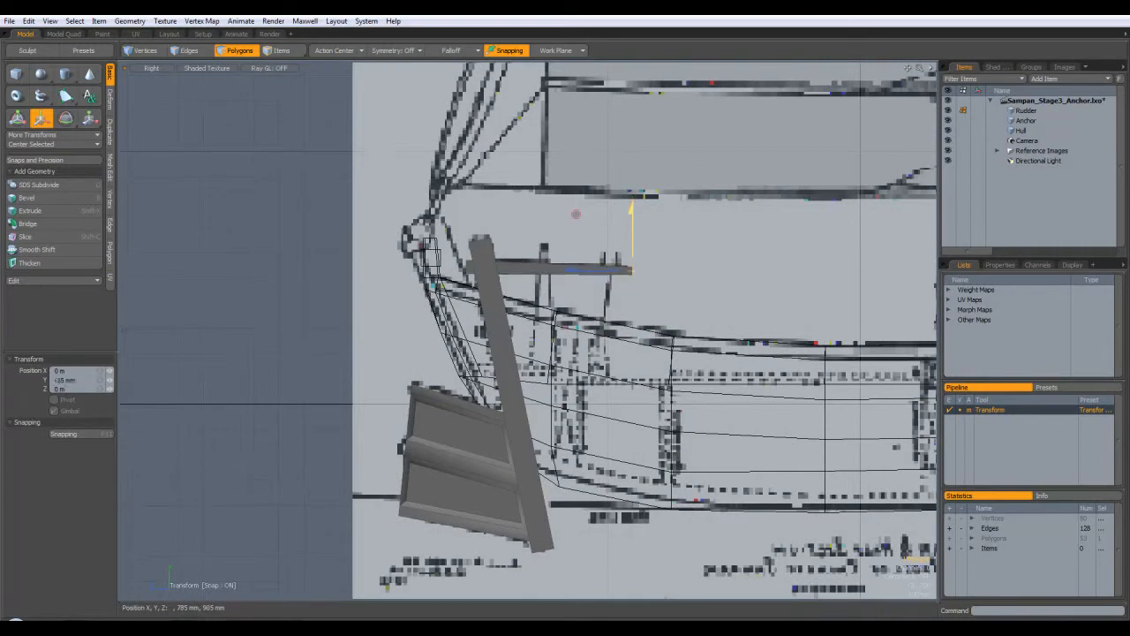
key(space)
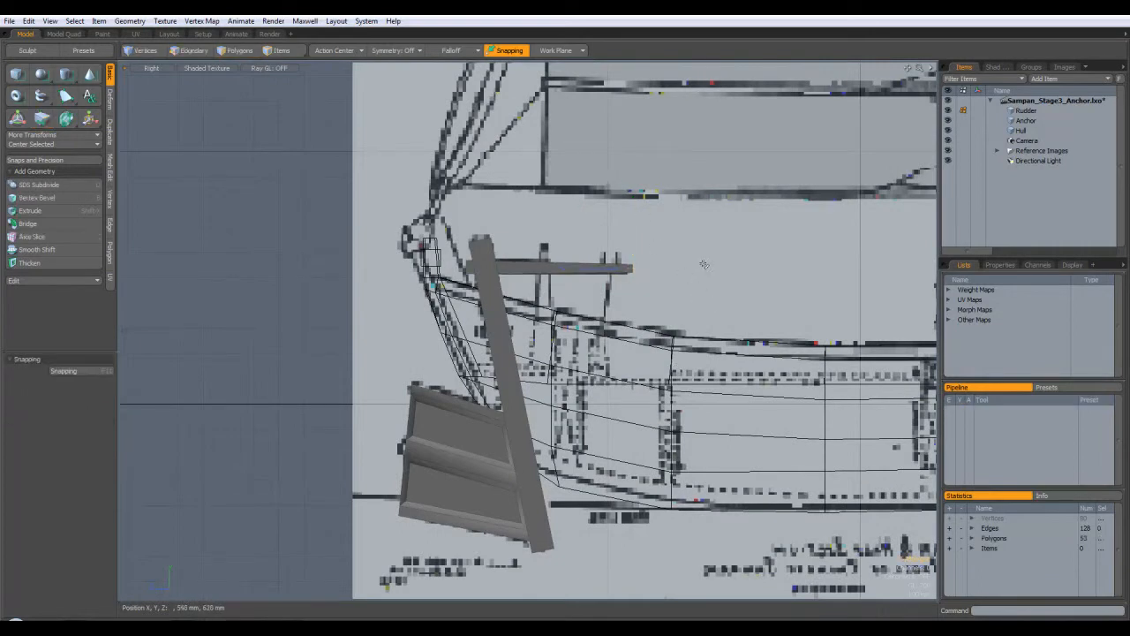
Step: Select all rudder polygons, including the detached panels, hide the reference images and move the rudder along X onto the hull's centreline
key(ctrl+space)
click(733, 252)
alt+drag(707, 273, 525, 390)
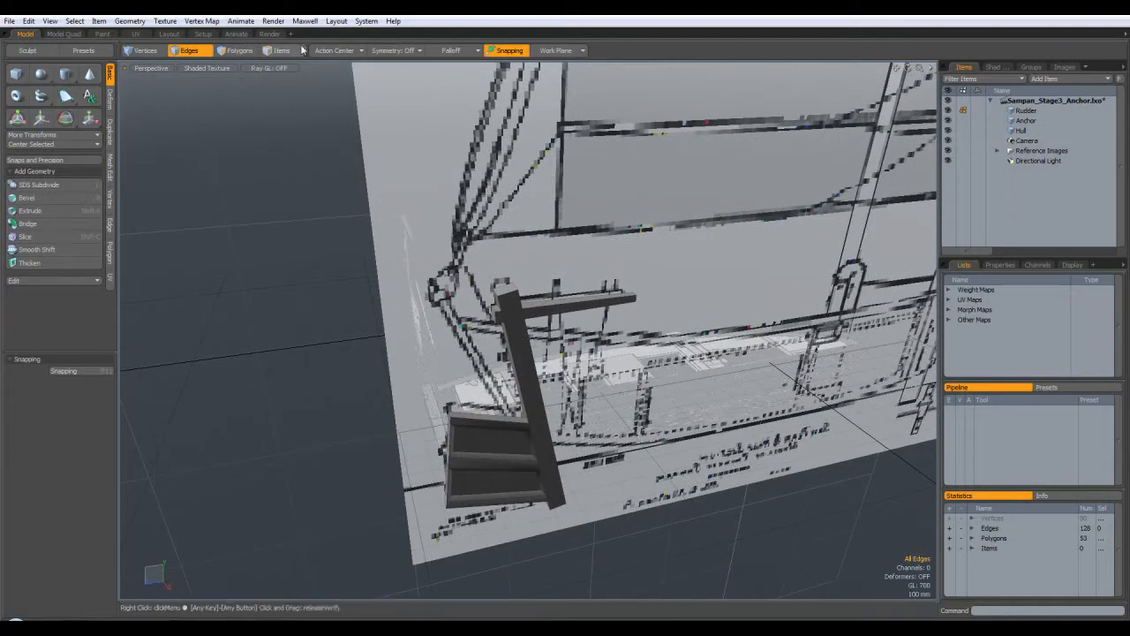
shift+double_click(521, 398)
shift+double_click(477, 429)
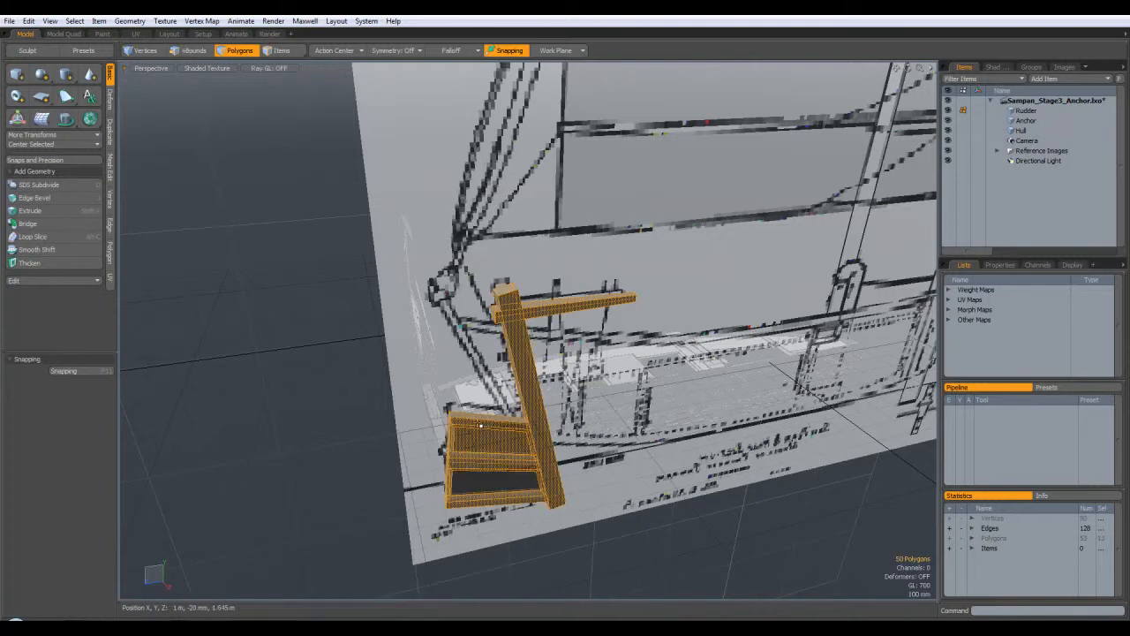
alt+drag(477, 429, 645, 475)
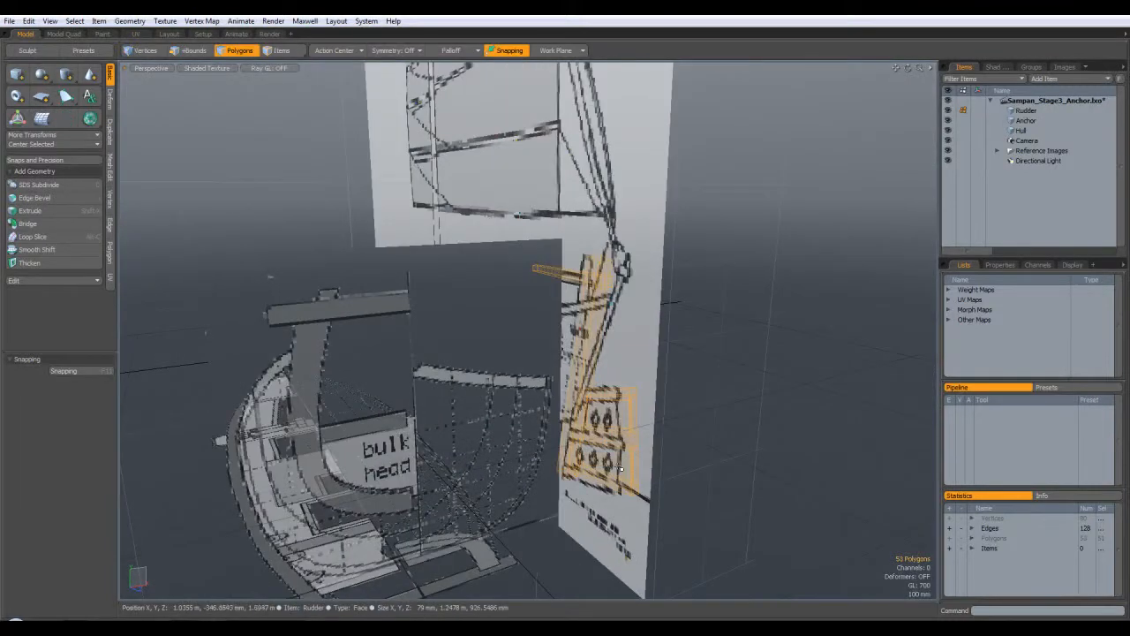
mouse_move(607, 421)
alt+mouse_down()
mouse_move(671, 415)
mouse_move(586, 407)
mouse_move(481, 370)
mouse_move(698, 403)
mouse_move(763, 362)
mouse_move(755, 306)
alt+mouse_up()
key(y)
key(KP_1)
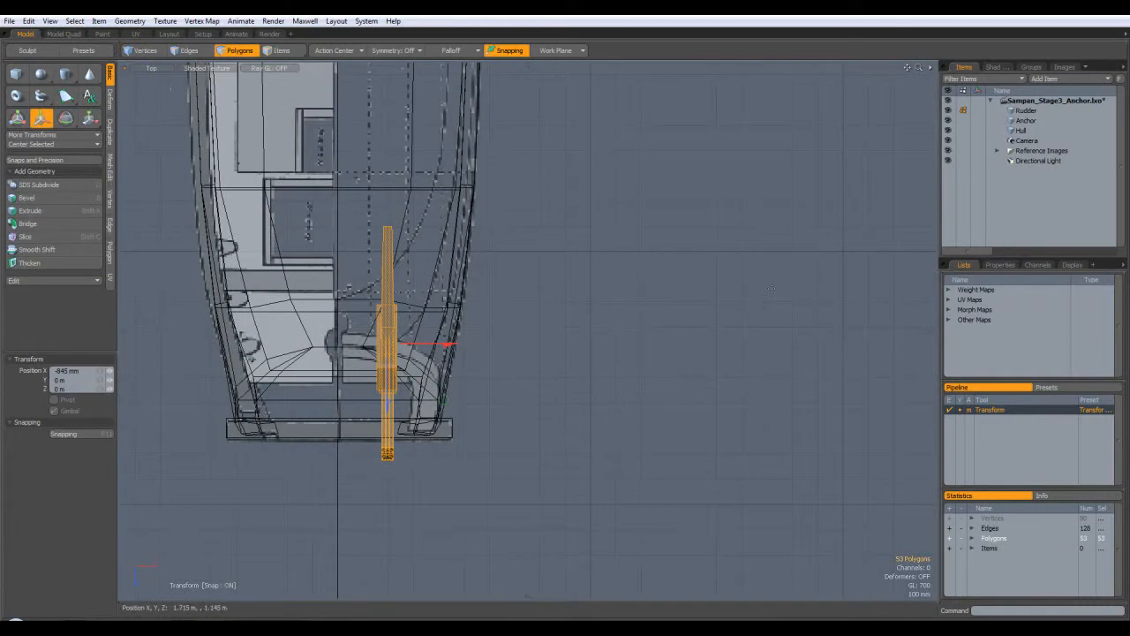
click(949, 152)
mouse_move(488, 324)
alt+mouse_down()
mouse_move(565, 273)
mouse_move(469, 300)
mouse_move(480, 300)
alt+mouse_up()
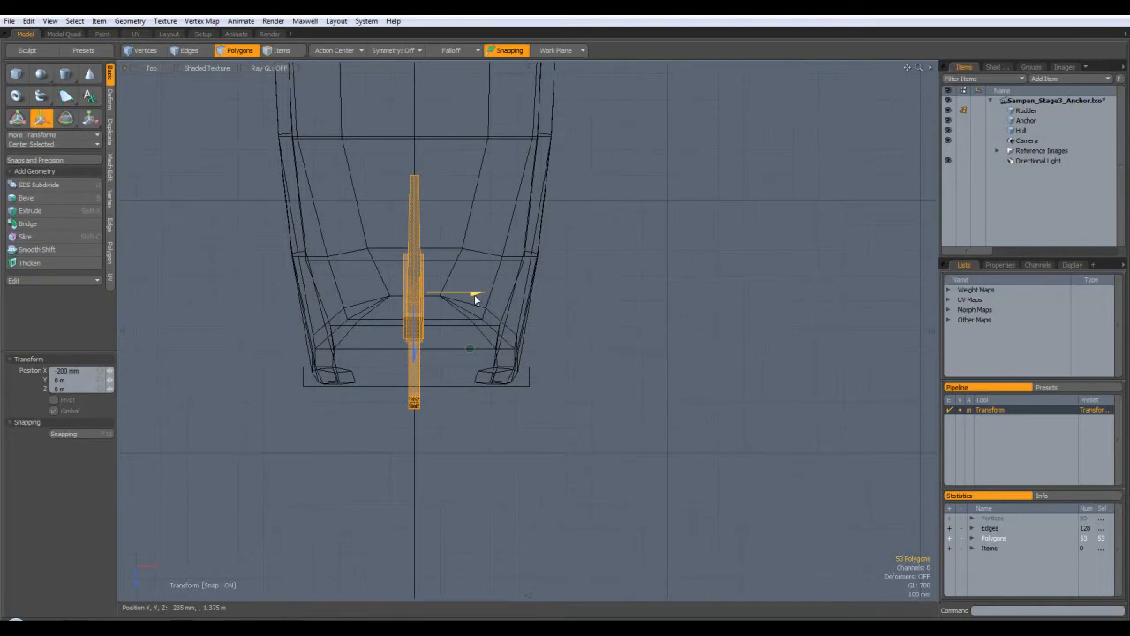
Step: Examine the centred rudder against the hull and the side reference in the right and perspective views
key(ctrl+space)
click(585, 326)
alt+drag(624, 332, 526, 138)
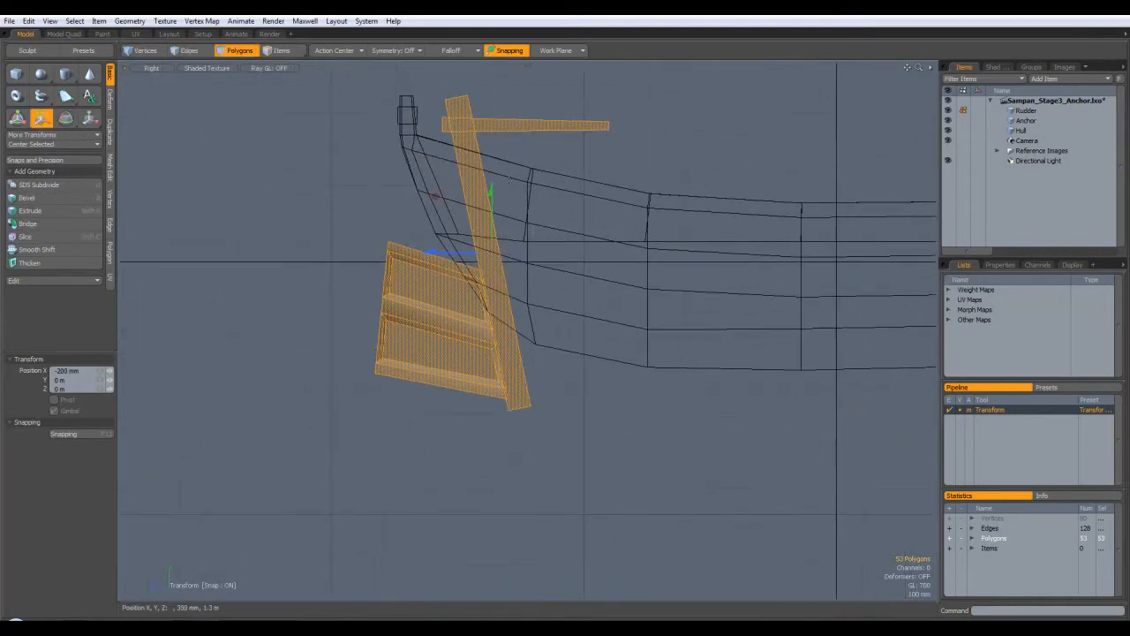
click(948, 150)
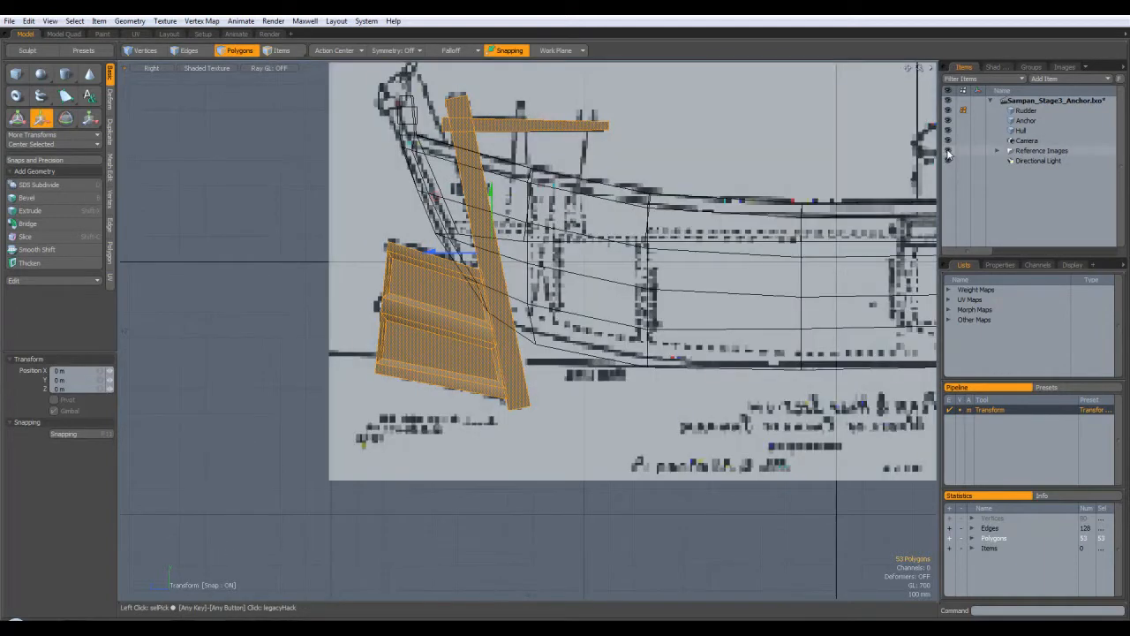
click(949, 150)
key(ctrl+space)
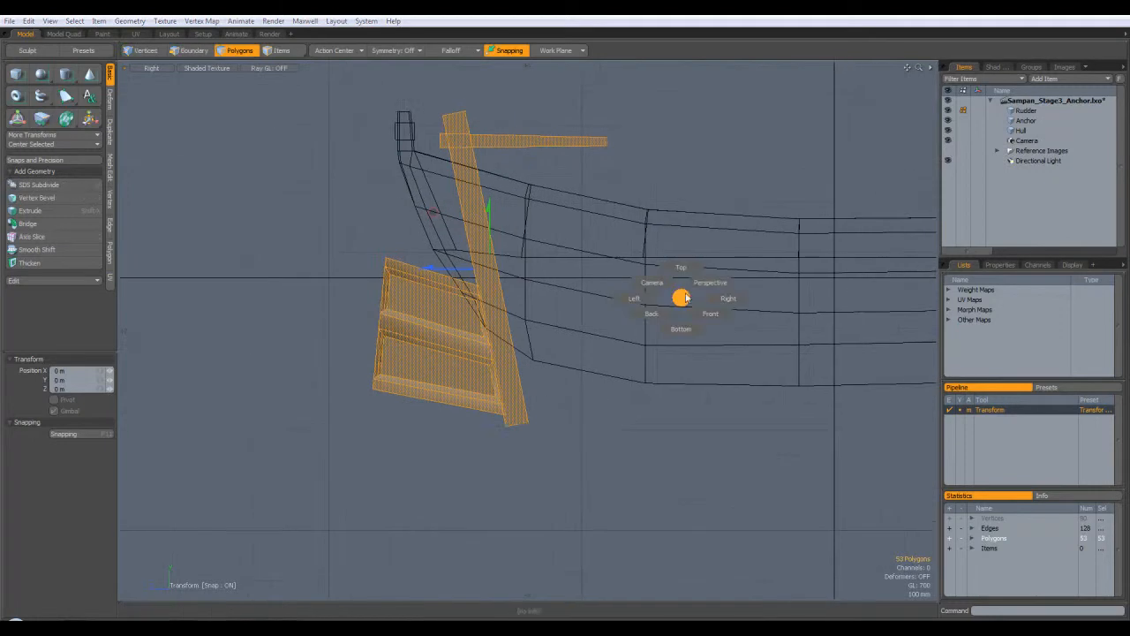
click(699, 285)
alt+drag(700, 287, 518, 238)
alt+drag(530, 292, 618, 354)
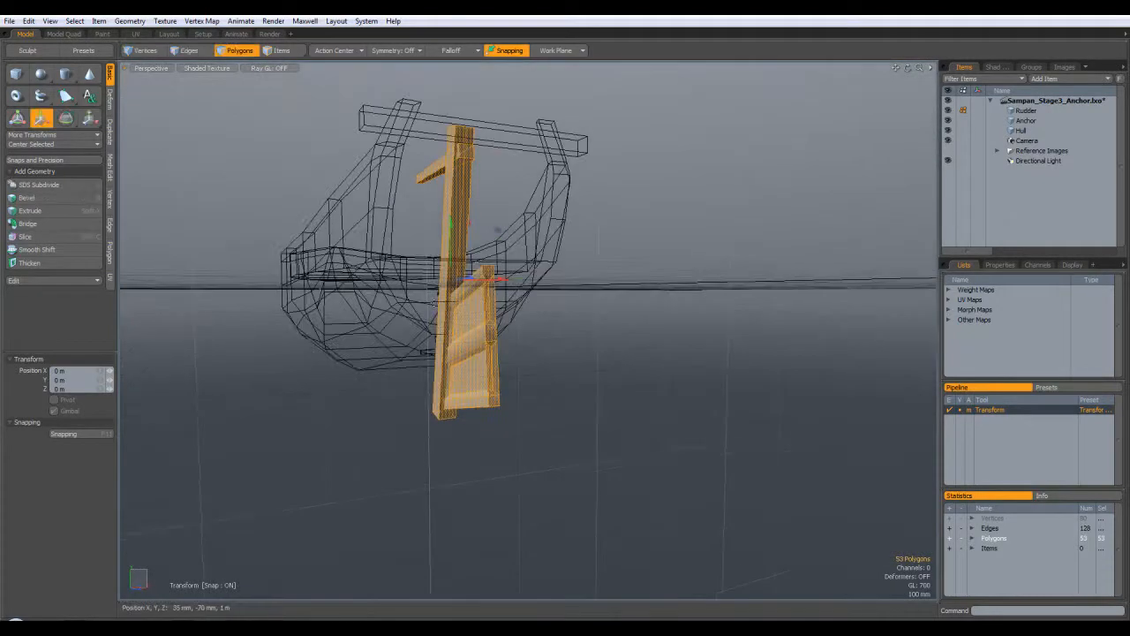
mouse_move(476, 292)
alt+mouse_down()
mouse_move(514, 268)
mouse_move(531, 215)
alt+mouse_up()
Step: Make Hull the active item and inspect the shaded hull with the rudder from below, above and the side
click(1021, 130)
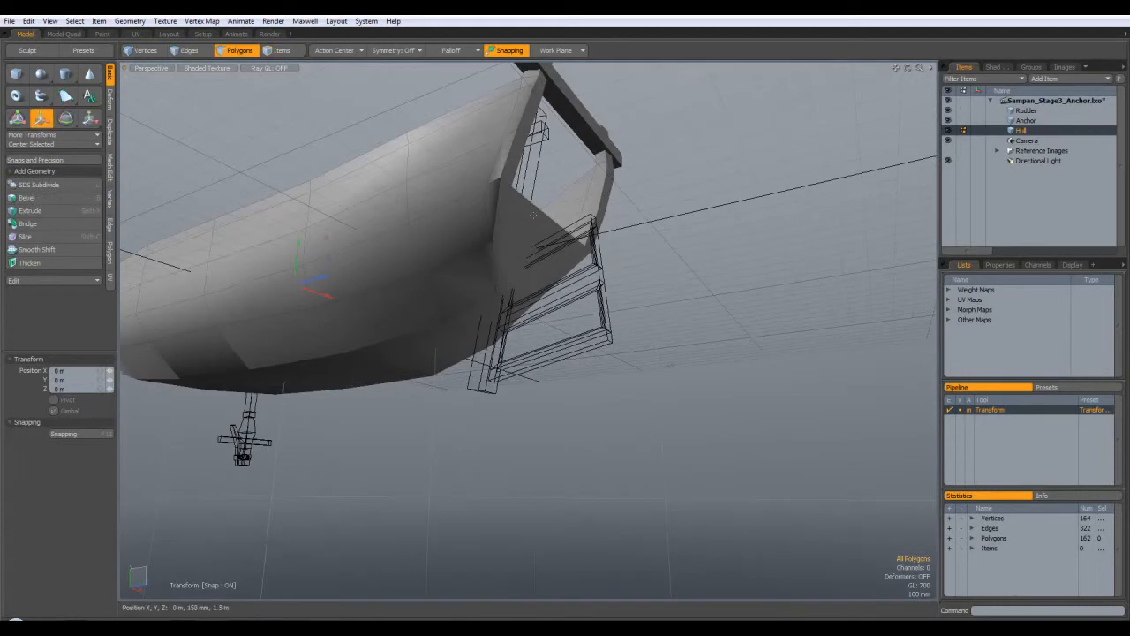
alt+drag(475, 315, 689, 362)
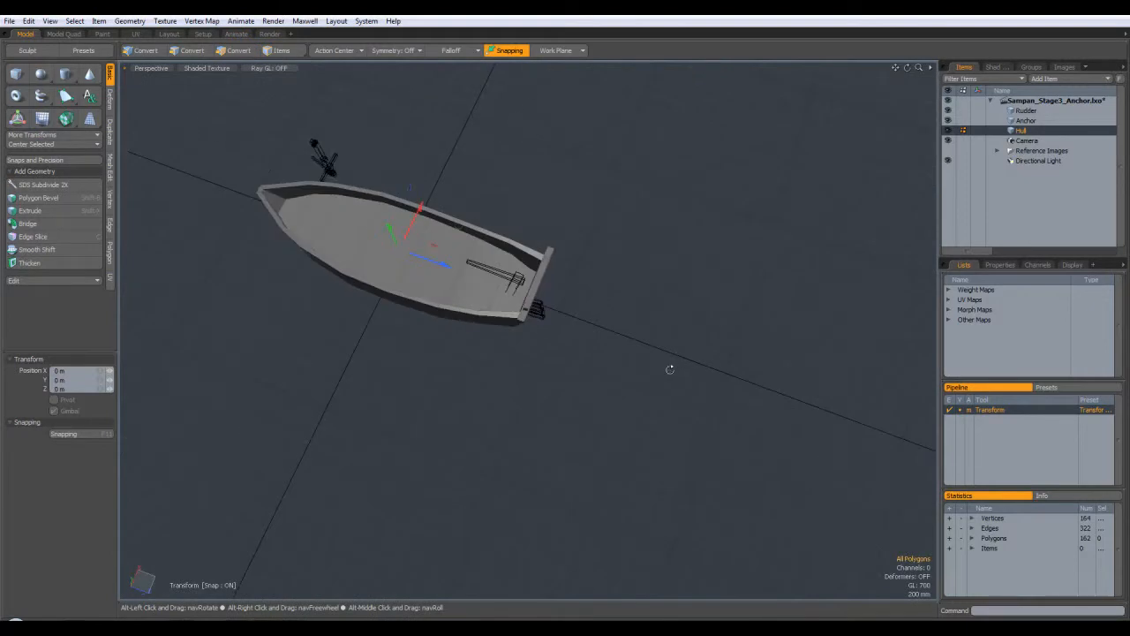
alt+shift+drag(568, 367, 590, 304)
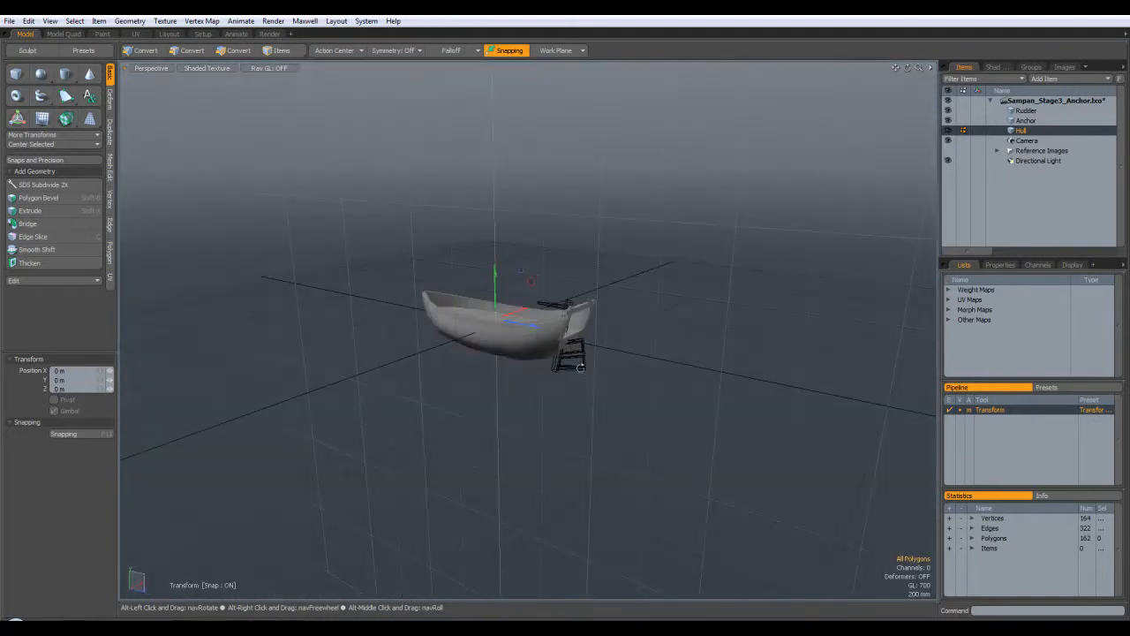
ctrl+alt+drag(512, 391, 611, 415)
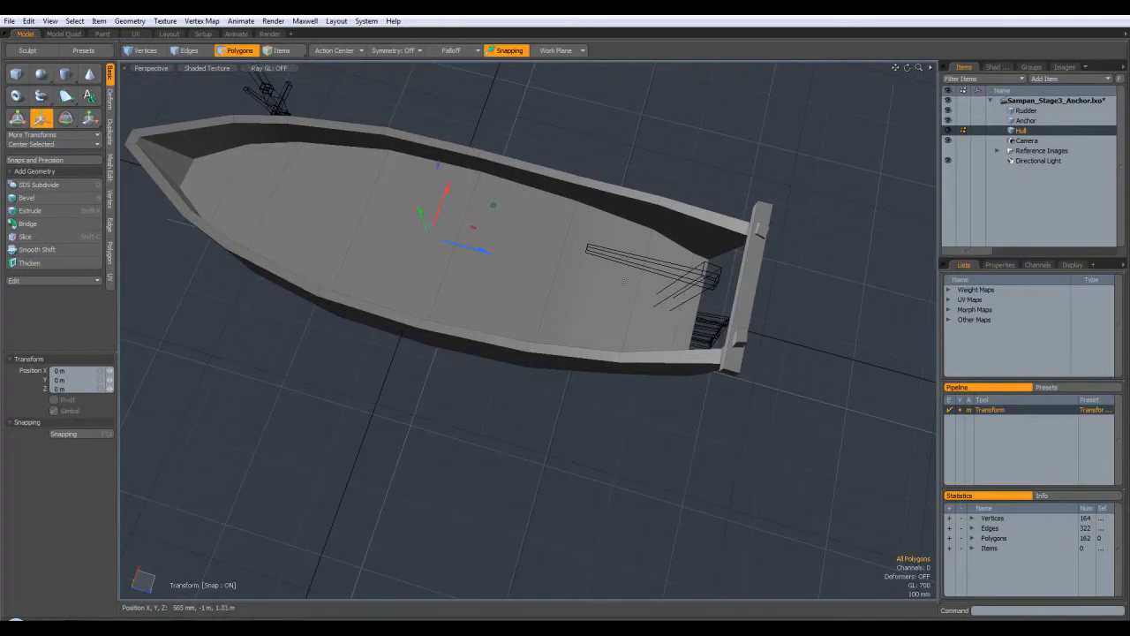
alt+drag(680, 286, 340, 247)
Step: Show the reference images, make Rudder the active item and draw a box about 510 mm tall and 90 mm deep over the upright crossing the tiller
click(949, 150)
mouse_move(790, 238)
alt+mouse_down()
mouse_move(572, 275)
mouse_move(592, 376)
alt+mouse_up()
key(KP_3)
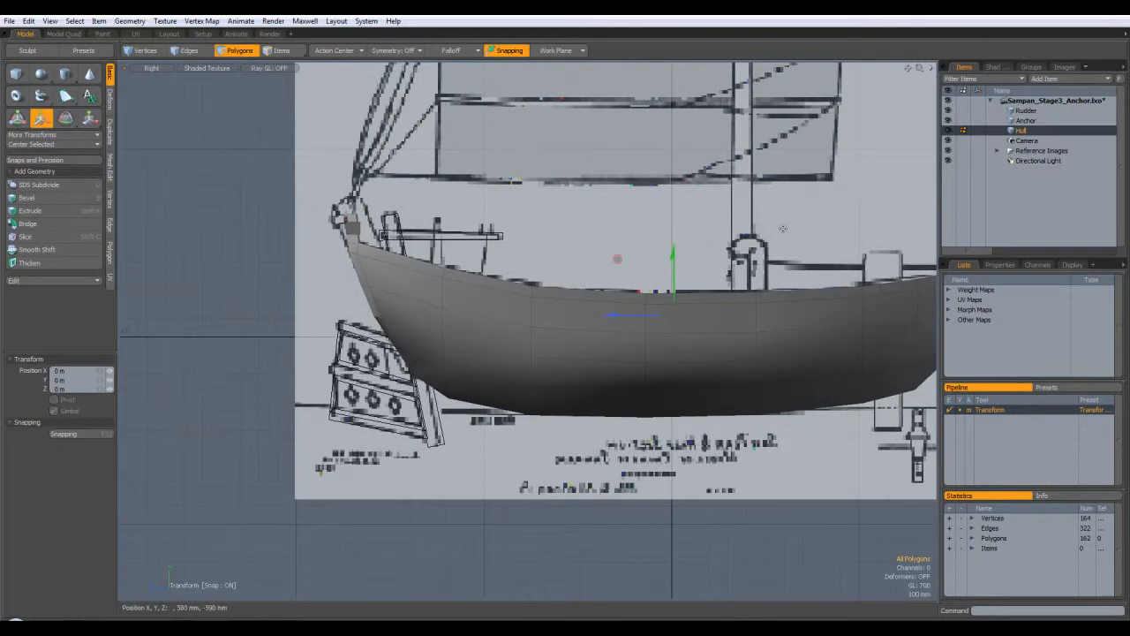
scroll(888, 203, up, 3)
click(1038, 112)
alt+drag(434, 270, 610, 263)
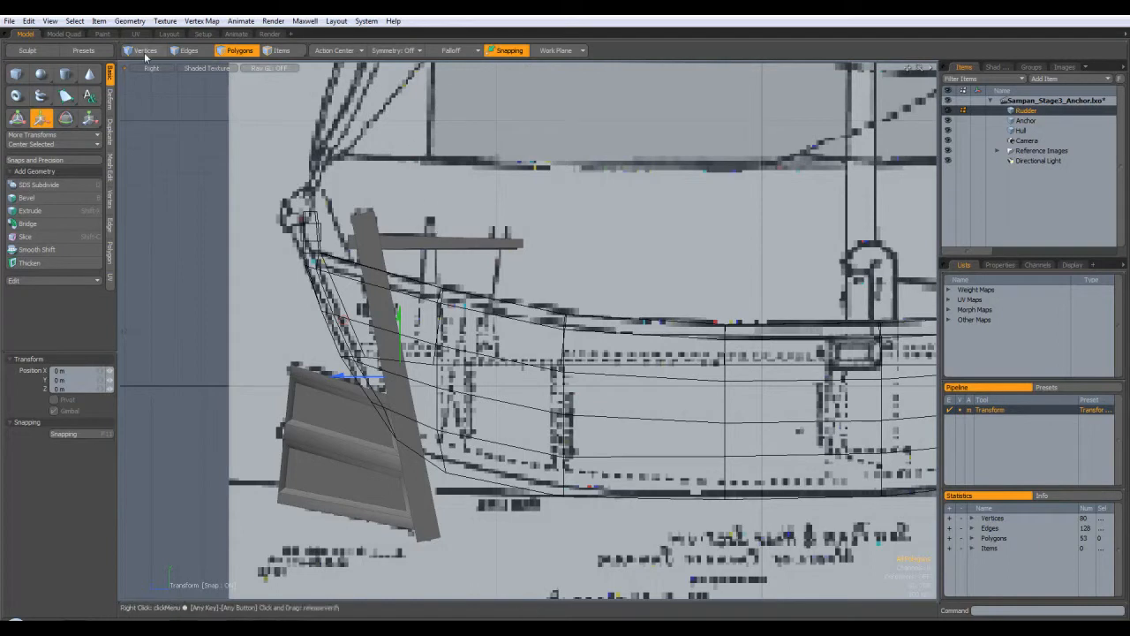
click(16, 73)
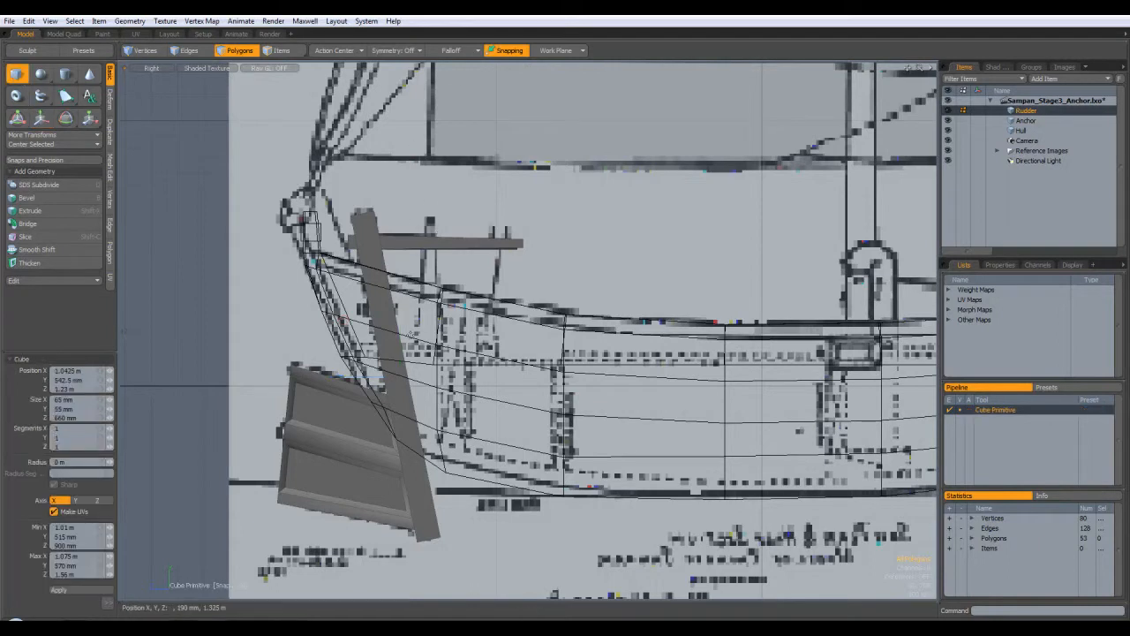
drag(417, 231, 442, 218)
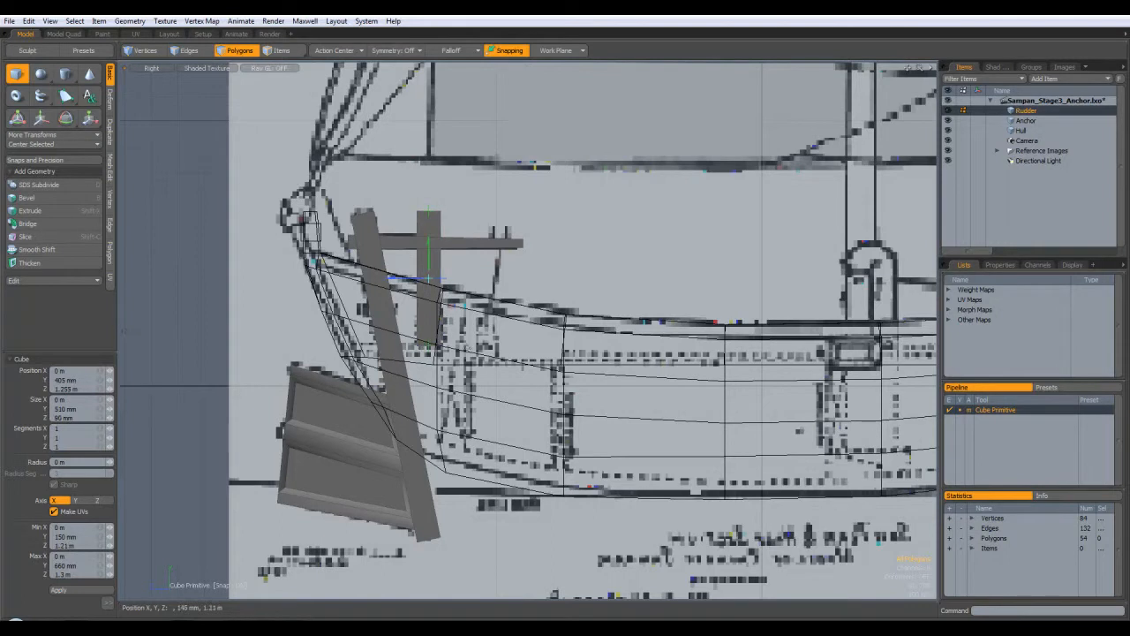
Step: Widen the new upright to 110 mm in X and lengthen it downward to a height of 530 mm
key(ctrl+space)
click(525, 350)
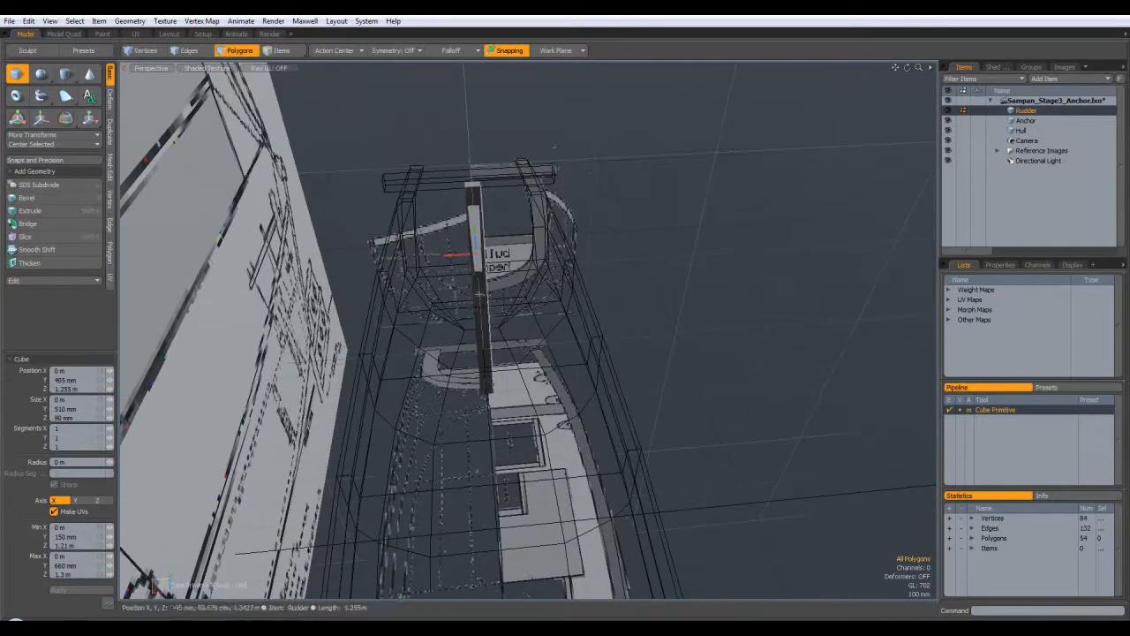
drag(482, 294, 452, 322)
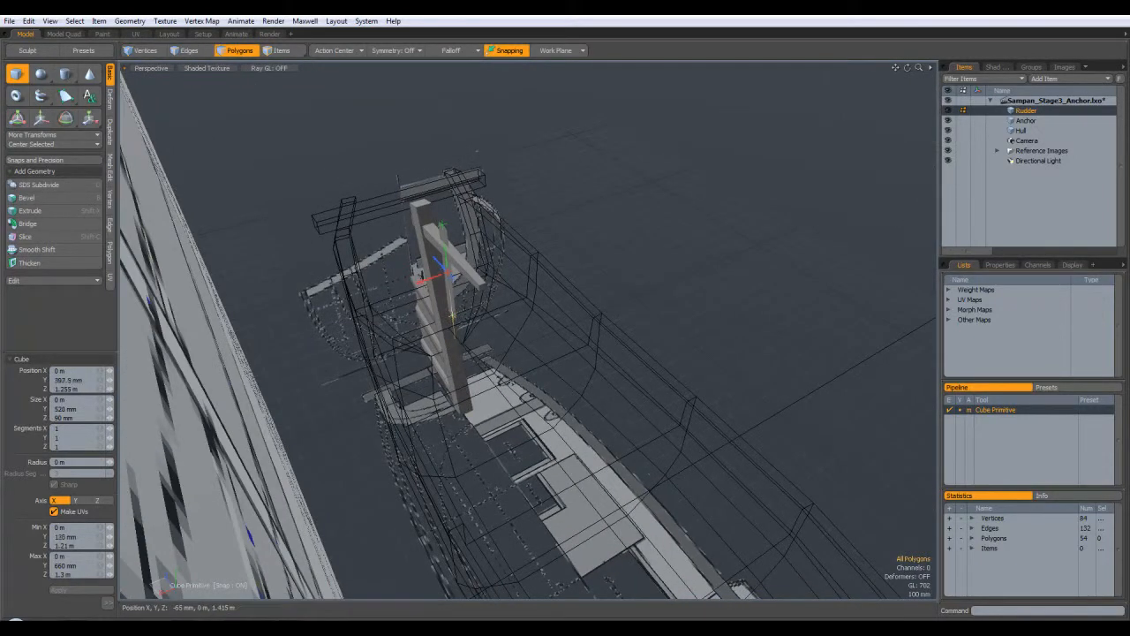
drag(452, 316, 456, 268)
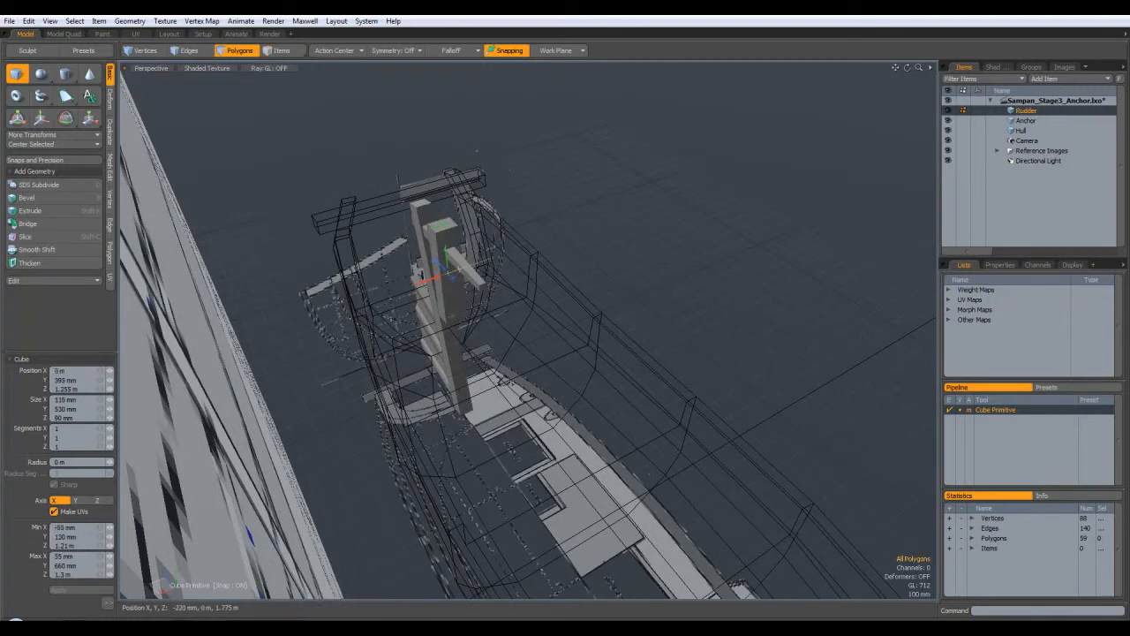
alt+drag(494, 291, 276, 256)
key(KP_2)
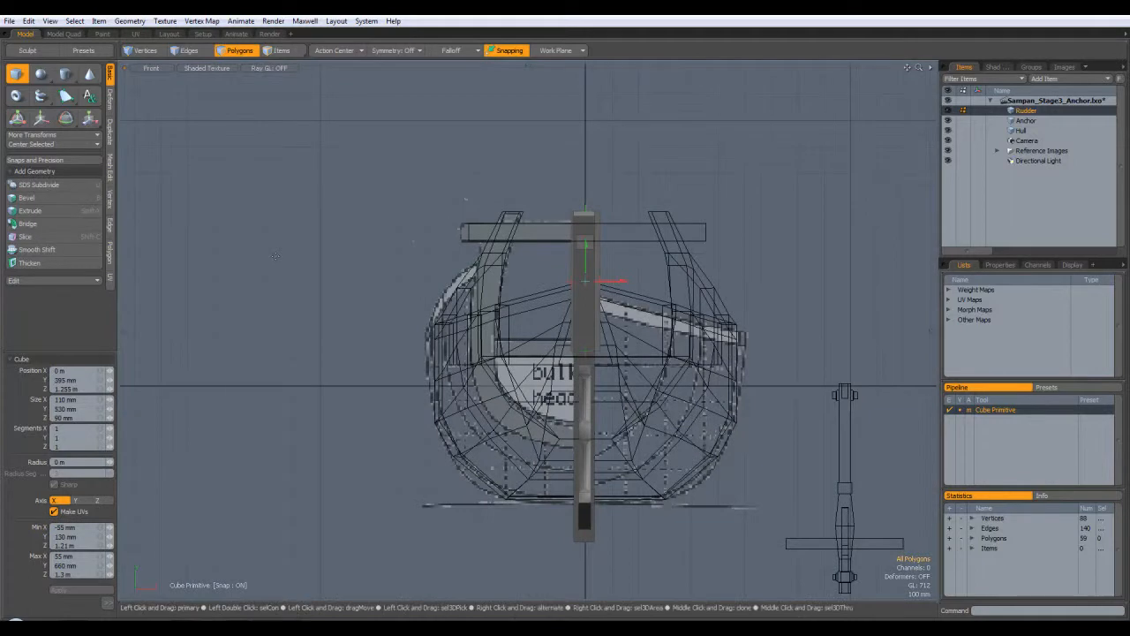
key(KP_3)
key(space)
Step: Taper the new upright by scaling its top face in X and Z to about 40%
key(ctrl+space)
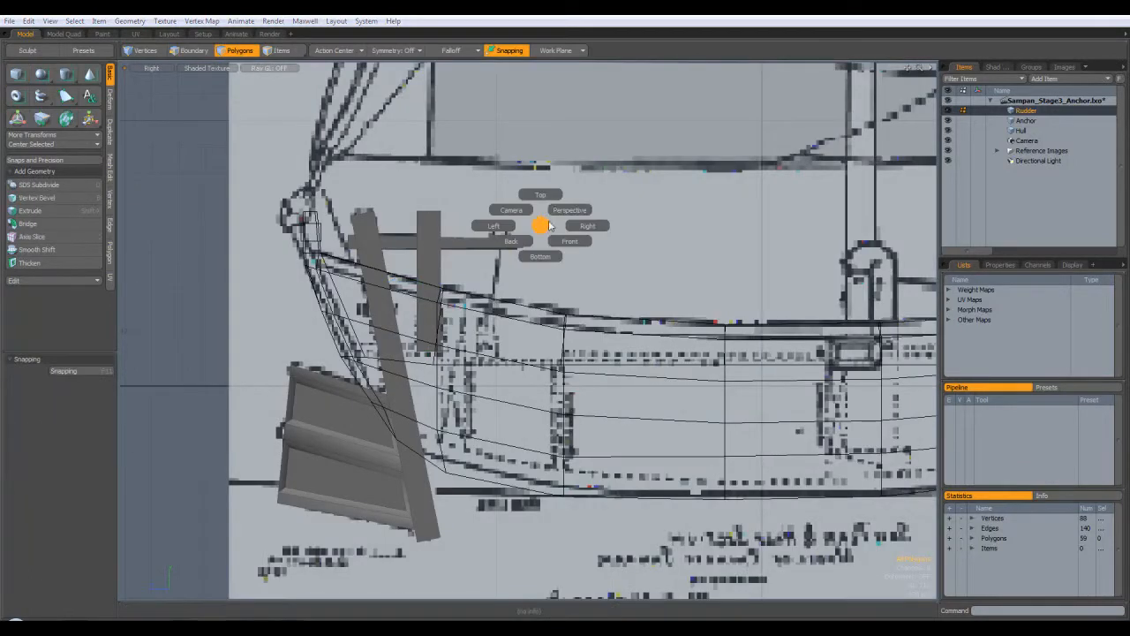
click(574, 207)
alt+drag(575, 207, 536, 247)
click(604, 219)
key(KP_3)
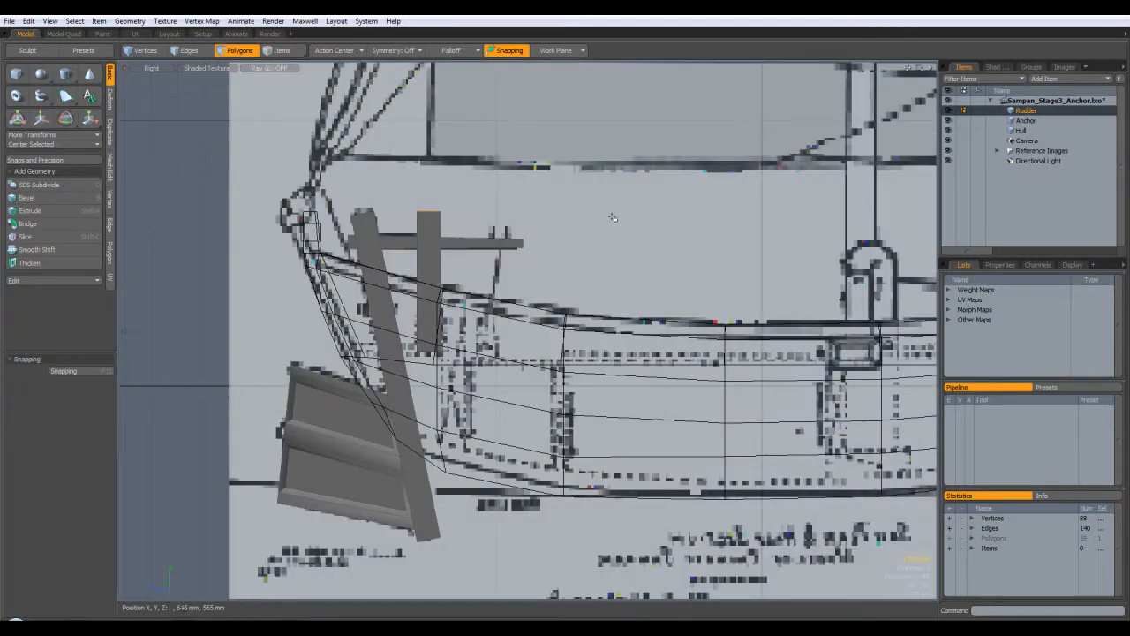
key(r)
key(ctrl+space)
click(467, 199)
alt+drag(593, 231, 765, 269)
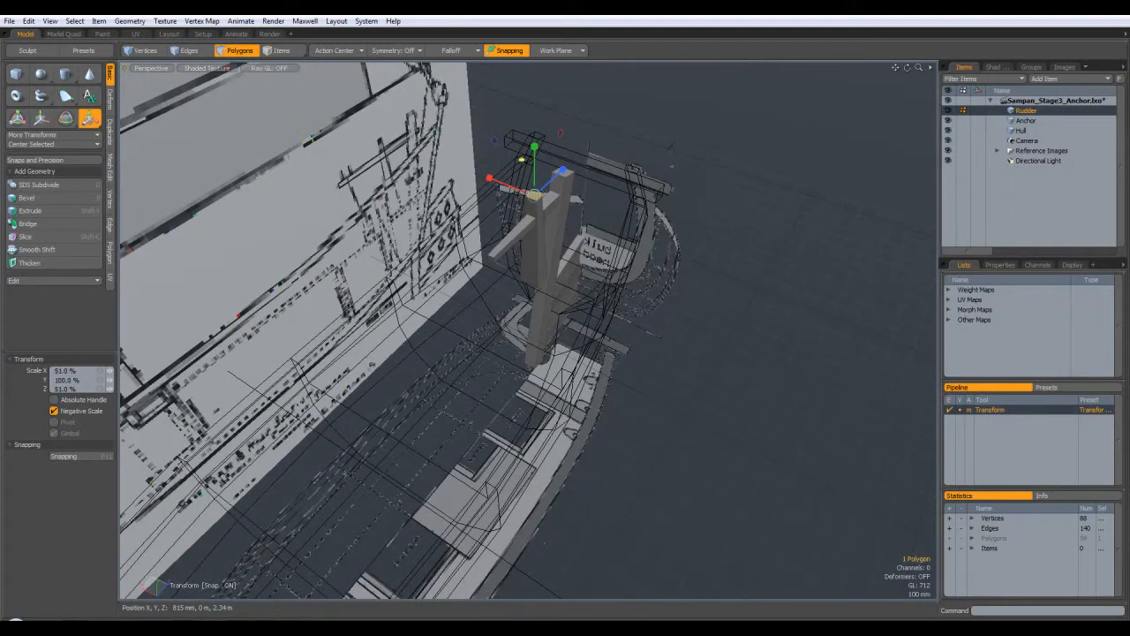
drag(521, 160, 527, 160)
alt+middle_drag(527, 160, 518, 135)
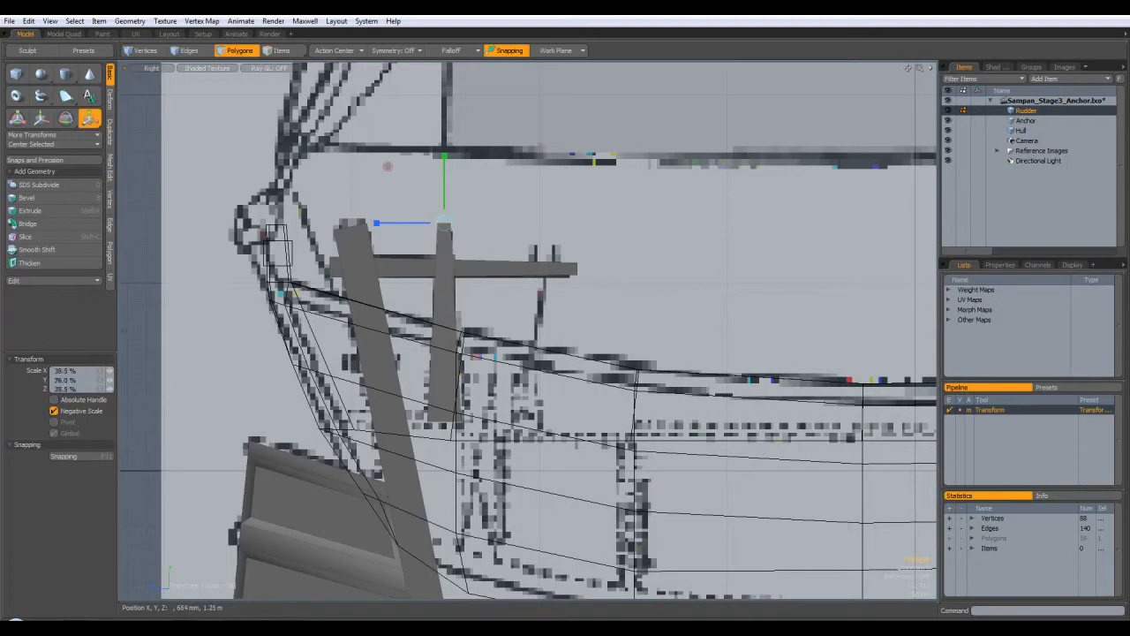
Step: Delete the bottom face of the tapered upright
key(ctrl+space)
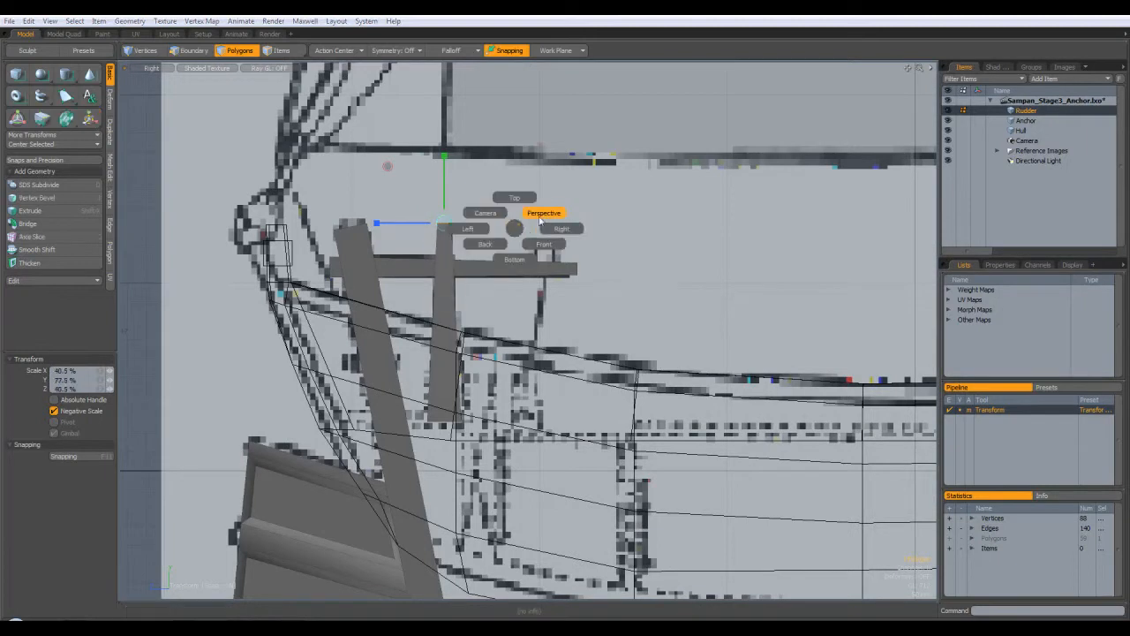
click(543, 212)
mouse_move(544, 213)
alt+mouse_down()
mouse_move(610, 265)
mouse_move(556, 212)
mouse_move(600, 209)
mouse_move(625, 284)
mouse_move(636, 203)
mouse_move(647, 278)
mouse_move(589, 402)
alt+mouse_up()
key(Escape)
click(584, 415)
key(Delete)
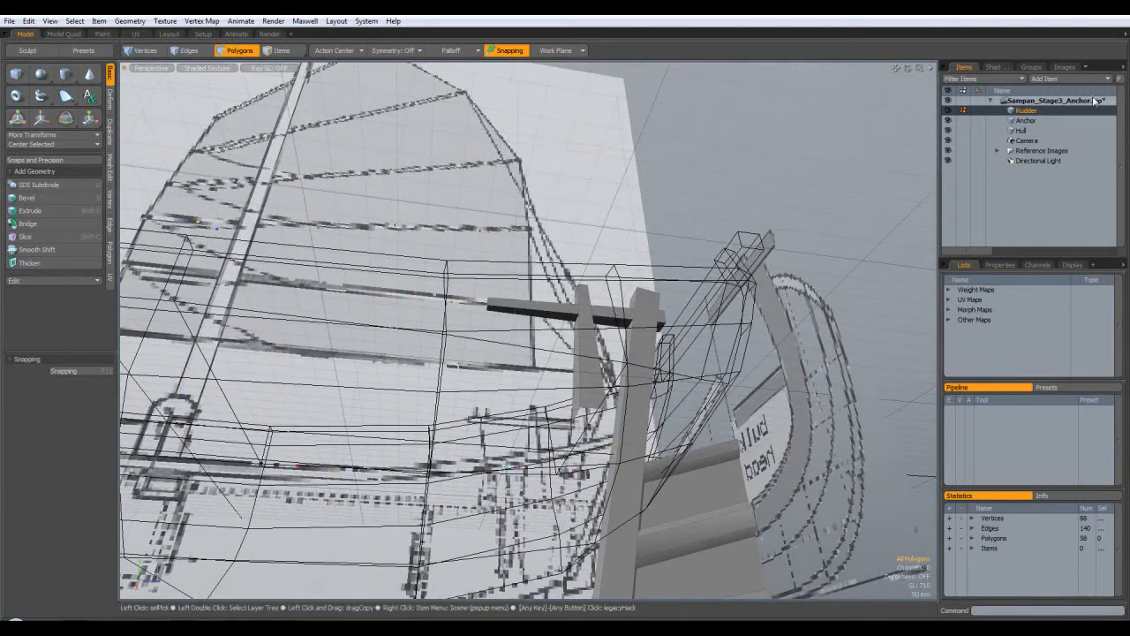
Step: Activate Hull together with Rudder, select the whole tapered upright and move it down 50 mm onto the hull floor
ctrl+click(1022, 131)
alt+drag(671, 413, 618, 379)
double_click(558, 296)
alt+drag(558, 296, 609, 375)
key(w)
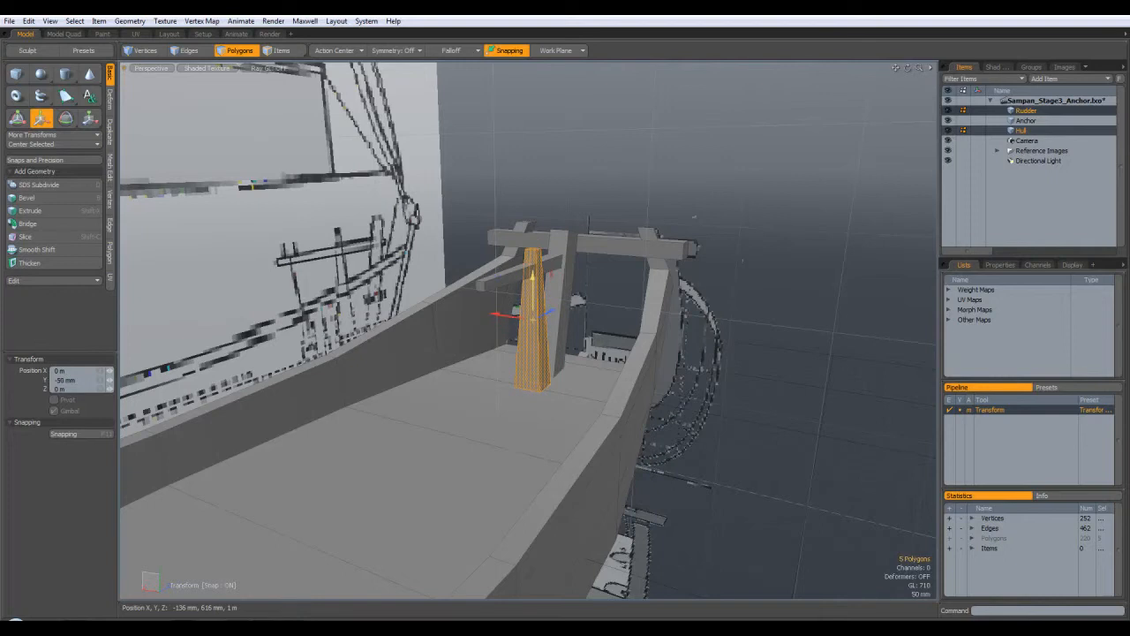
key(space)
Step: Raise the top face of the tapered upright along Y so it extends above the tiller
alt+drag(590, 215, 565, 265)
click(542, 229)
key(w)
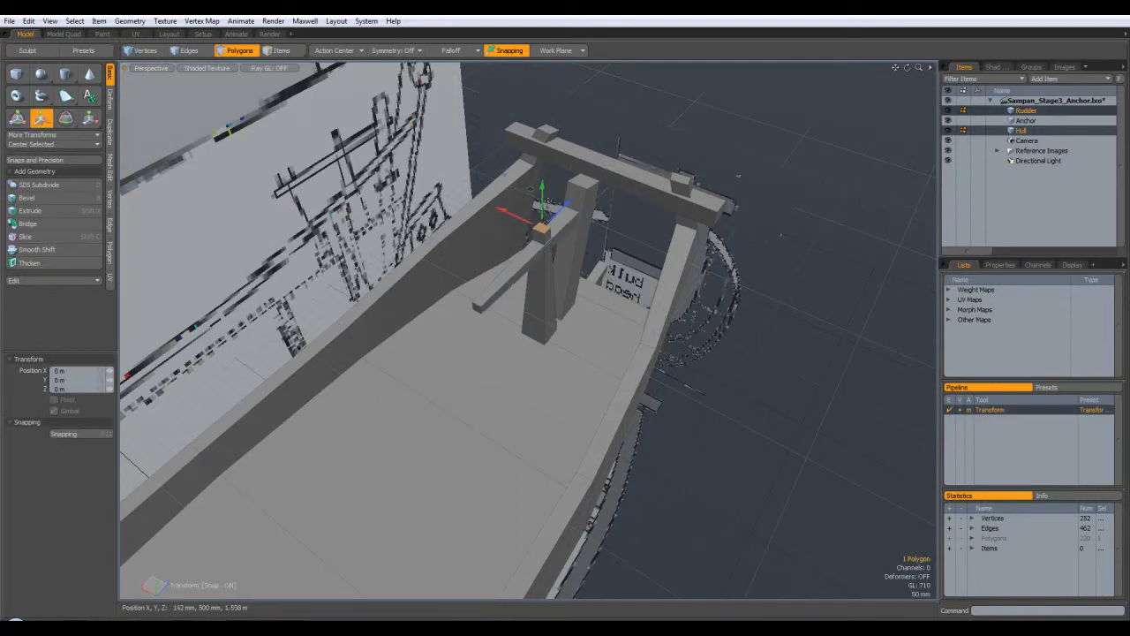
key(space)
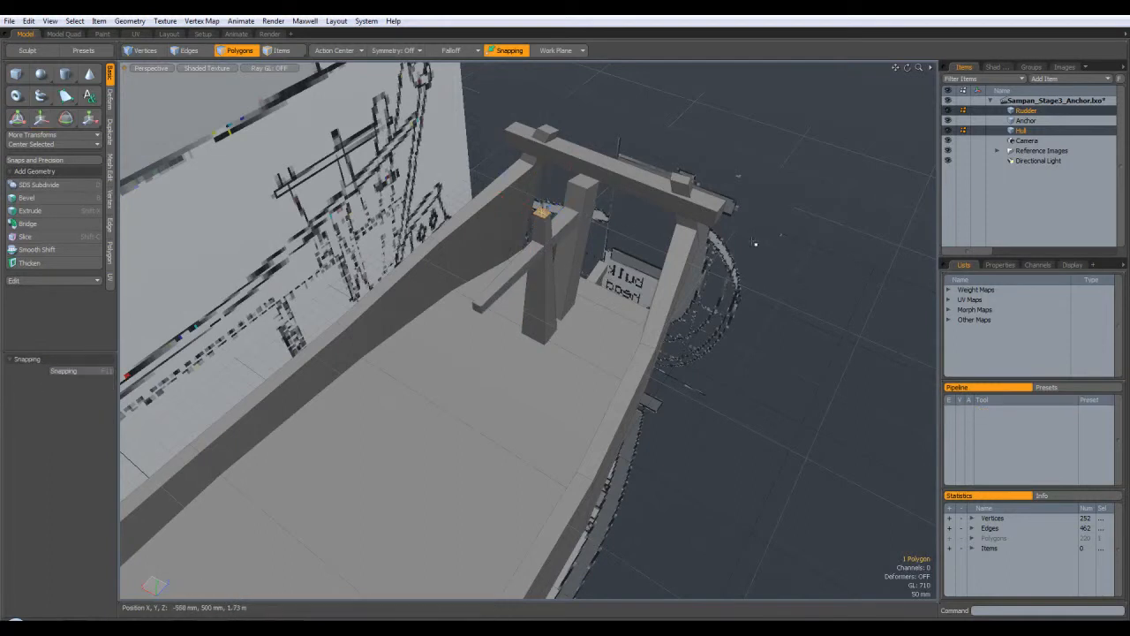
Step: Examine the tapered upright and tiller against the hull and the side reference in the right and perspective views
alt+drag(815, 327, 682, 296)
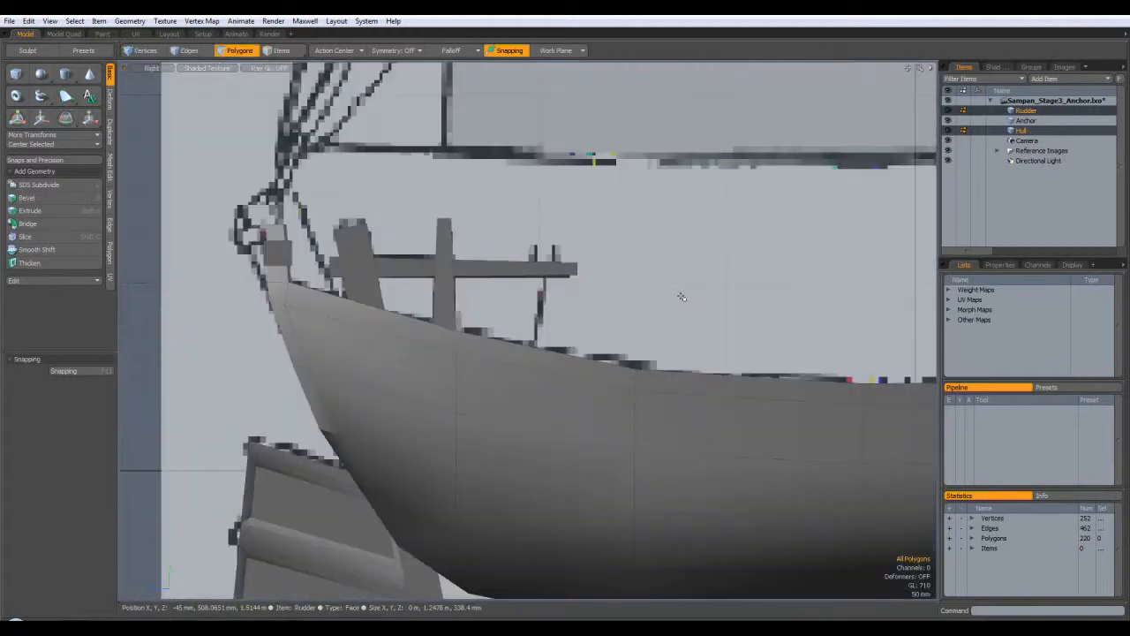
key(KP_2)
key(KP_1)
key(ctrl+space)
alt+drag(726, 193, 709, 265)
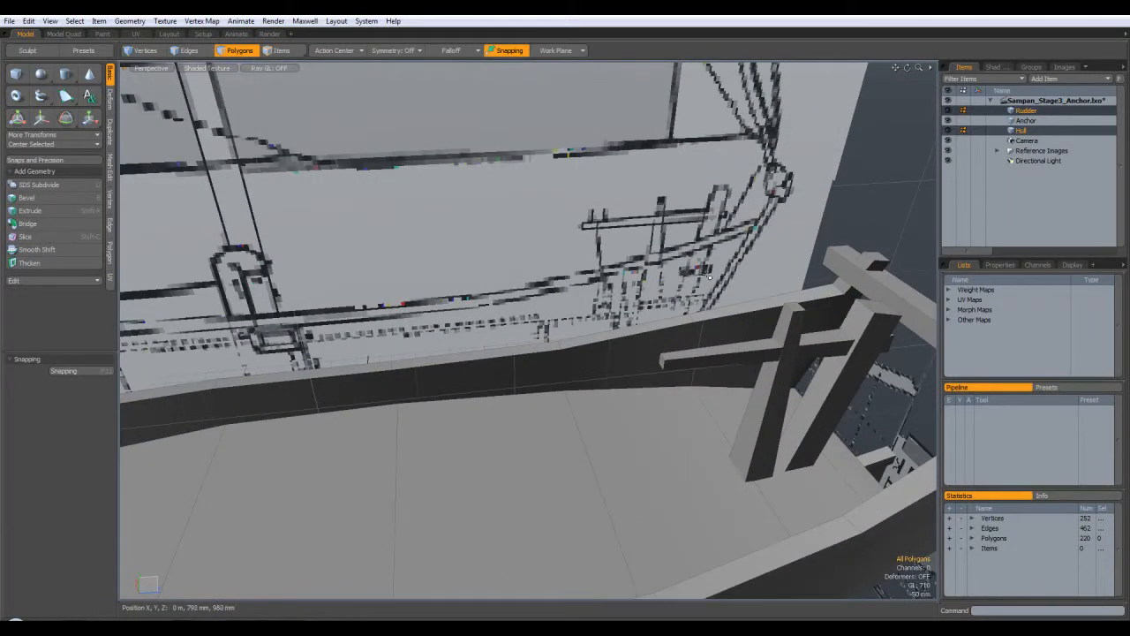
mouse_move(718, 283)
alt+mouse_down()
mouse_move(767, 277)
mouse_move(722, 304)
alt+mouse_up()
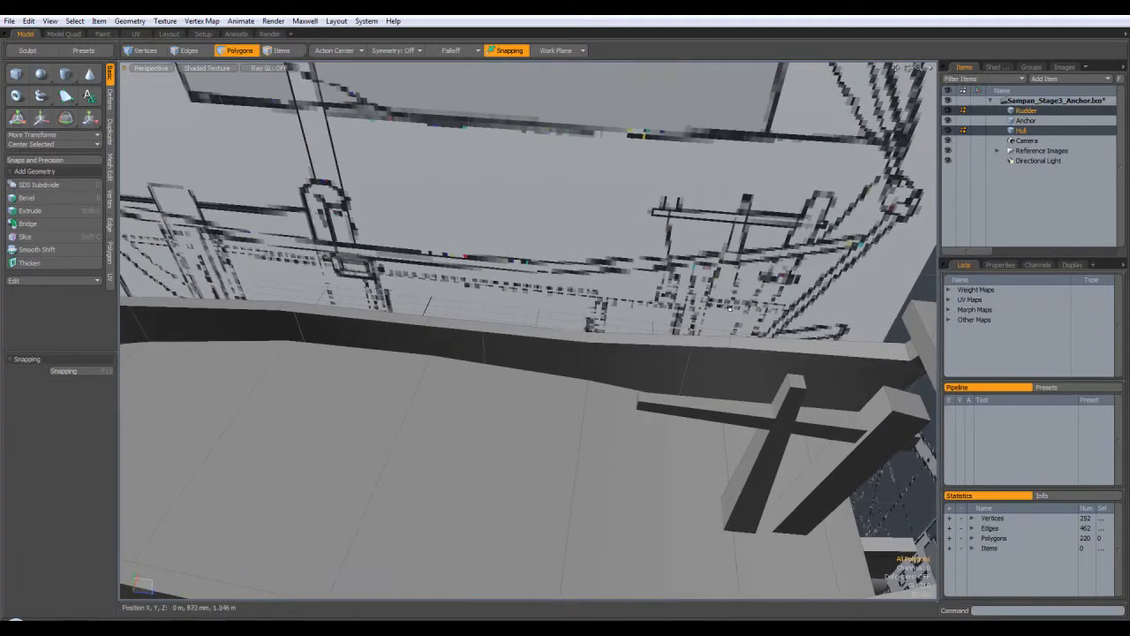
alt+drag(792, 287, 852, 446)
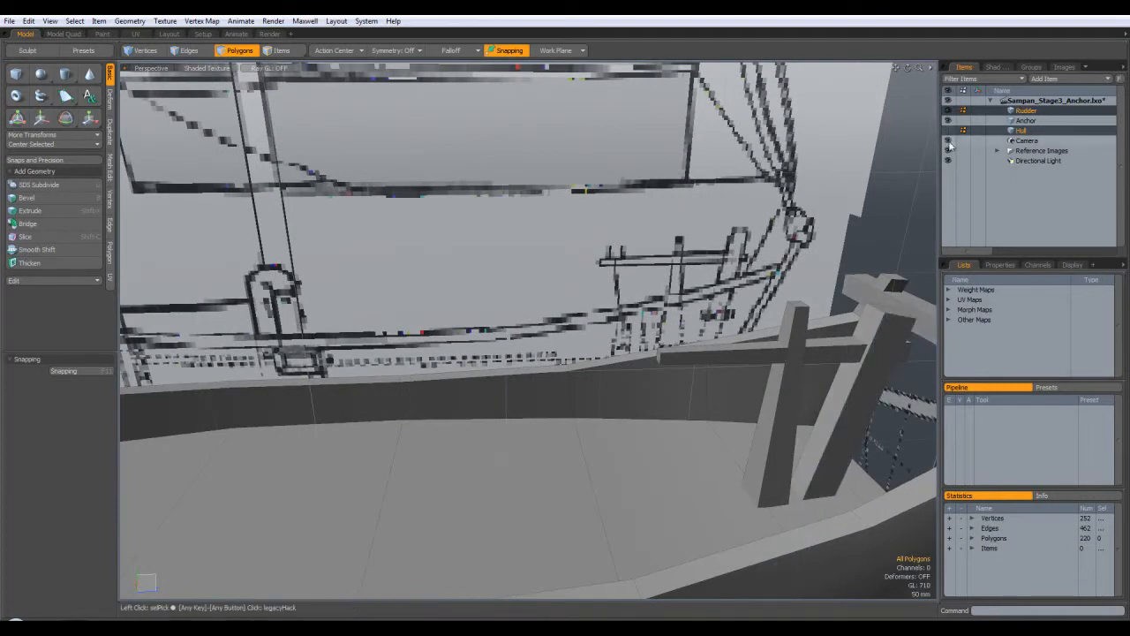
Step: Keep only Rudder active with the hull hidden and slice the slanted post horizontally at 287 mm height, along the reference's bracket line
click(1028, 112)
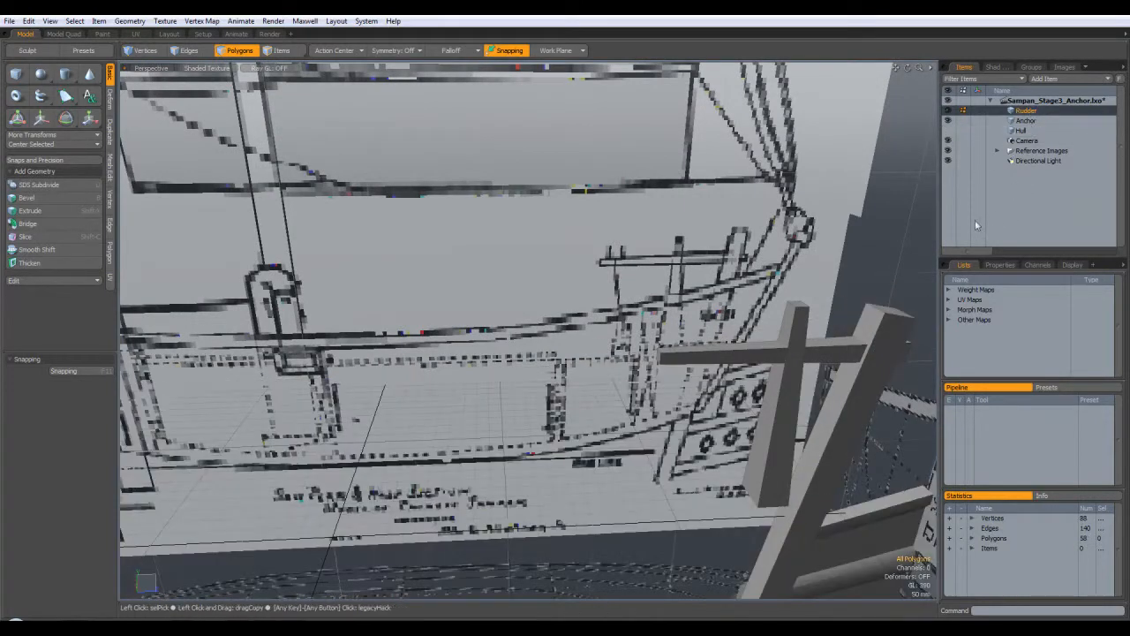
alt+drag(921, 323, 892, 359)
key(KP_2)
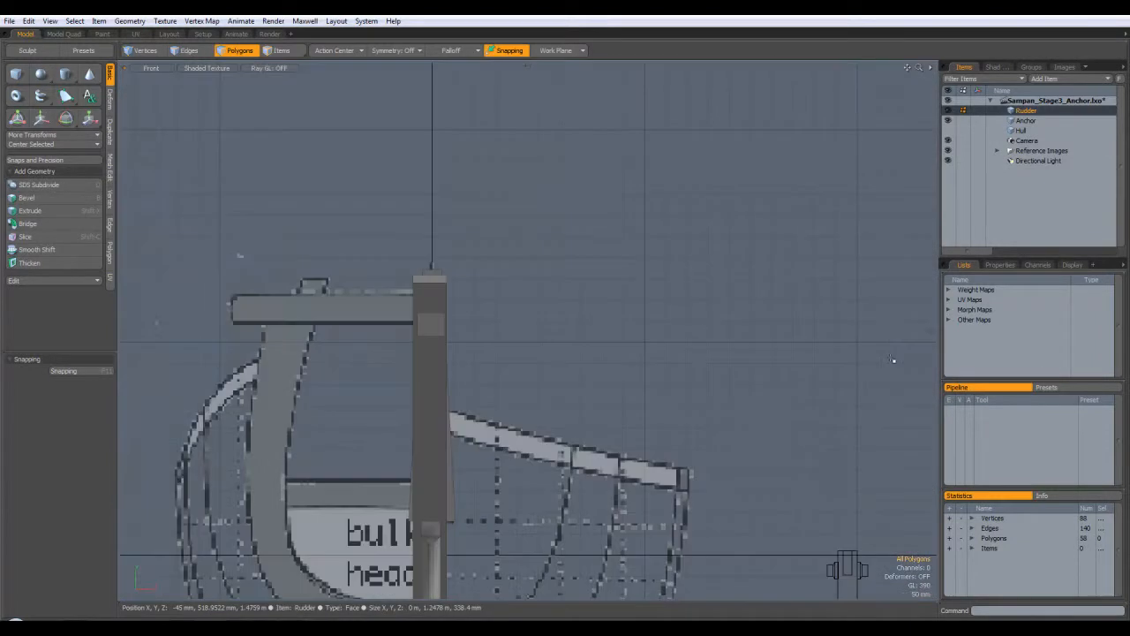
key(KP_3)
key(KP_3)
key(KP_3)
alt+drag(525, 405, 767, 269)
scroll(289, 329, up, 2)
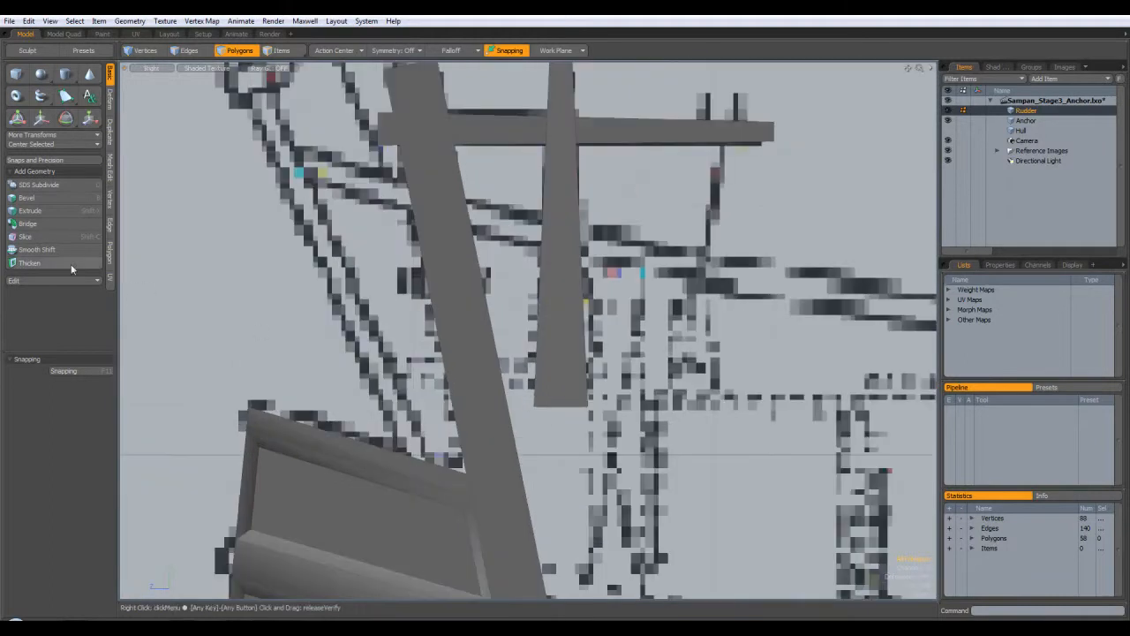
click(36, 236)
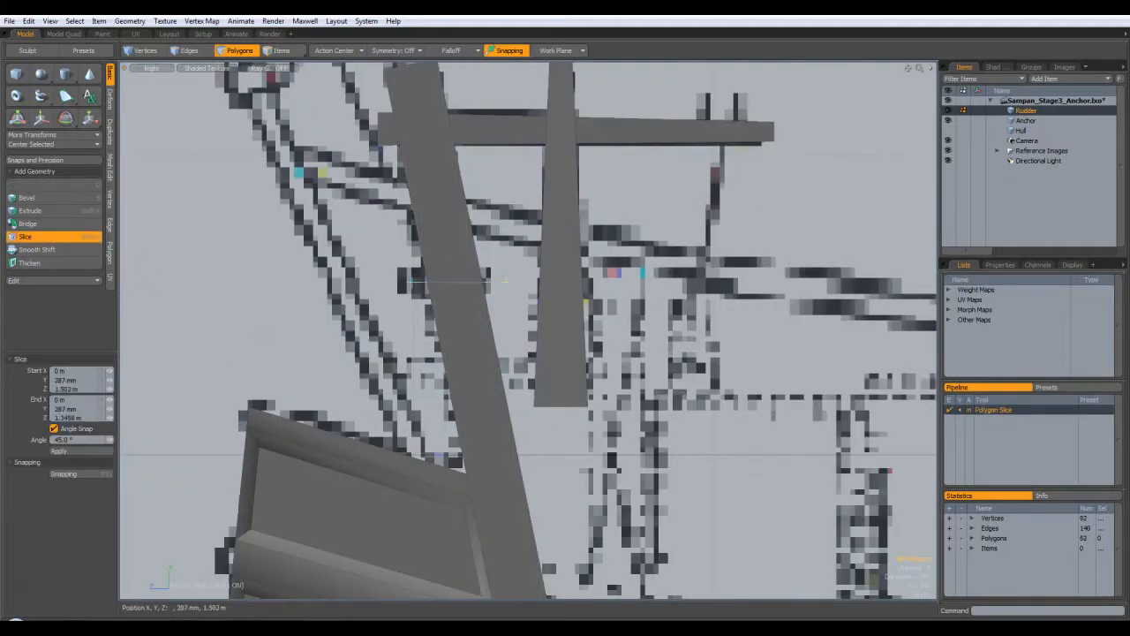
key(space)
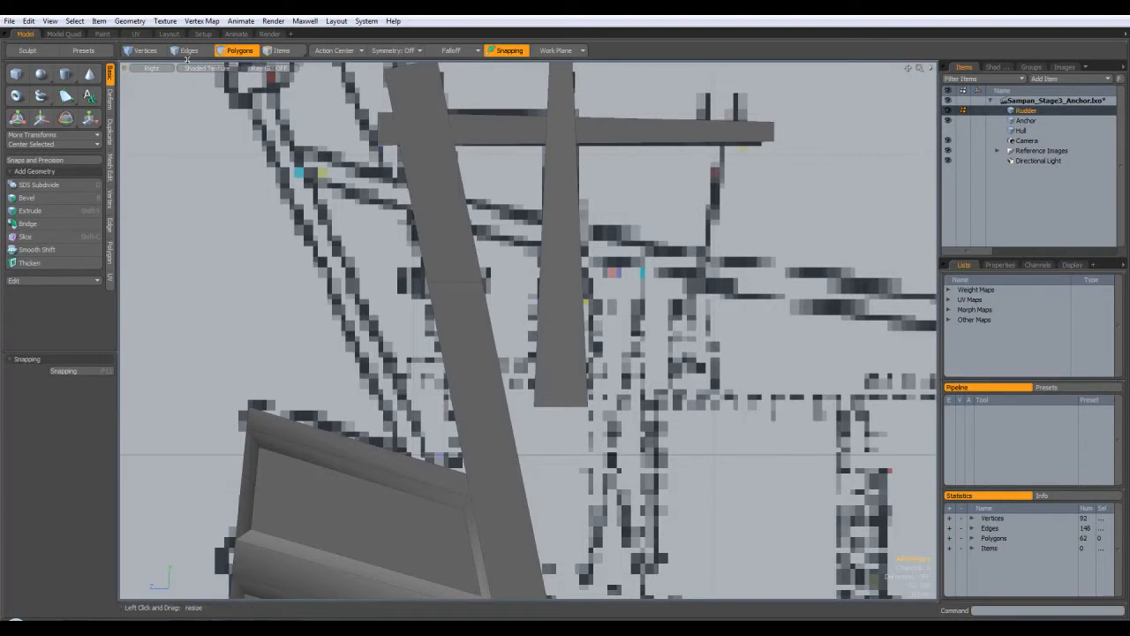
click(188, 50)
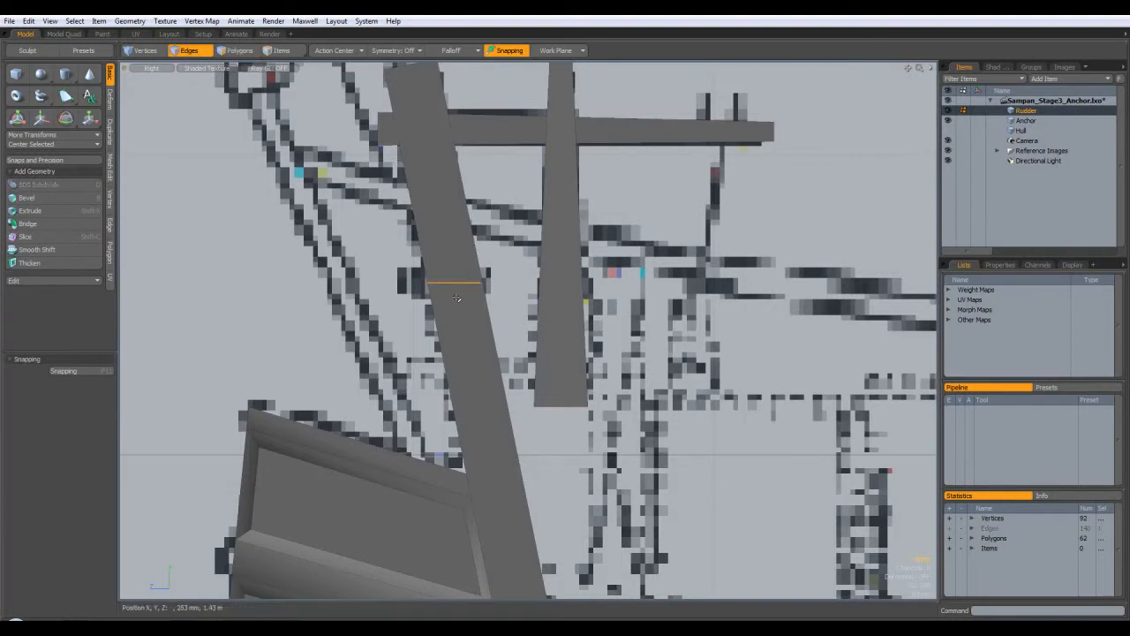
key(b)
click(484, 306)
alt+drag(495, 293, 599, 307)
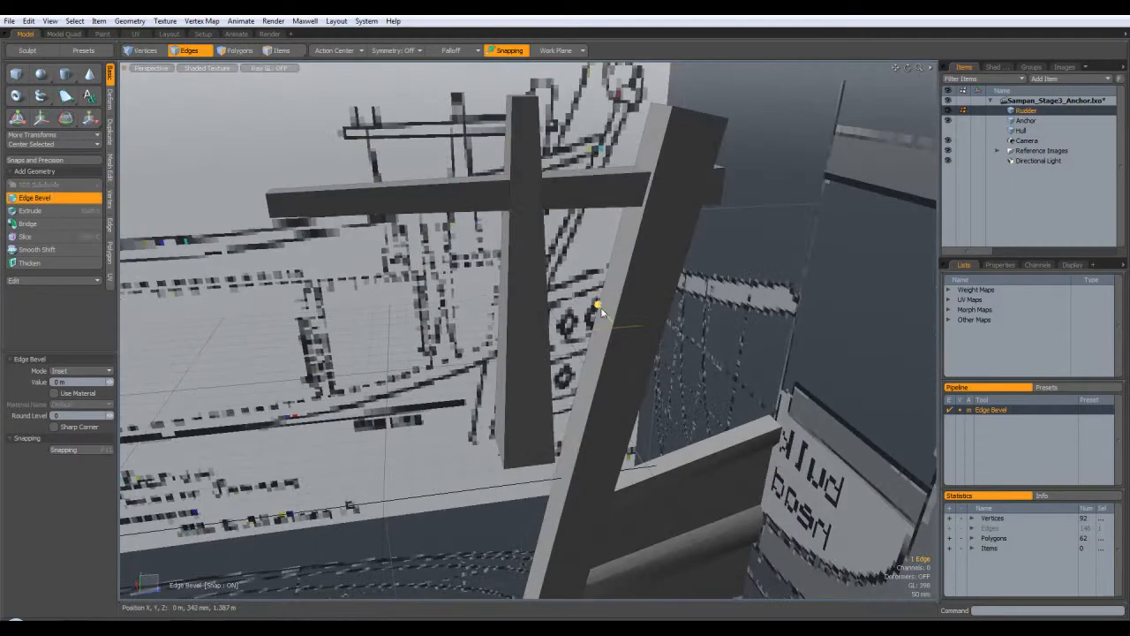
key(ctrl+space)
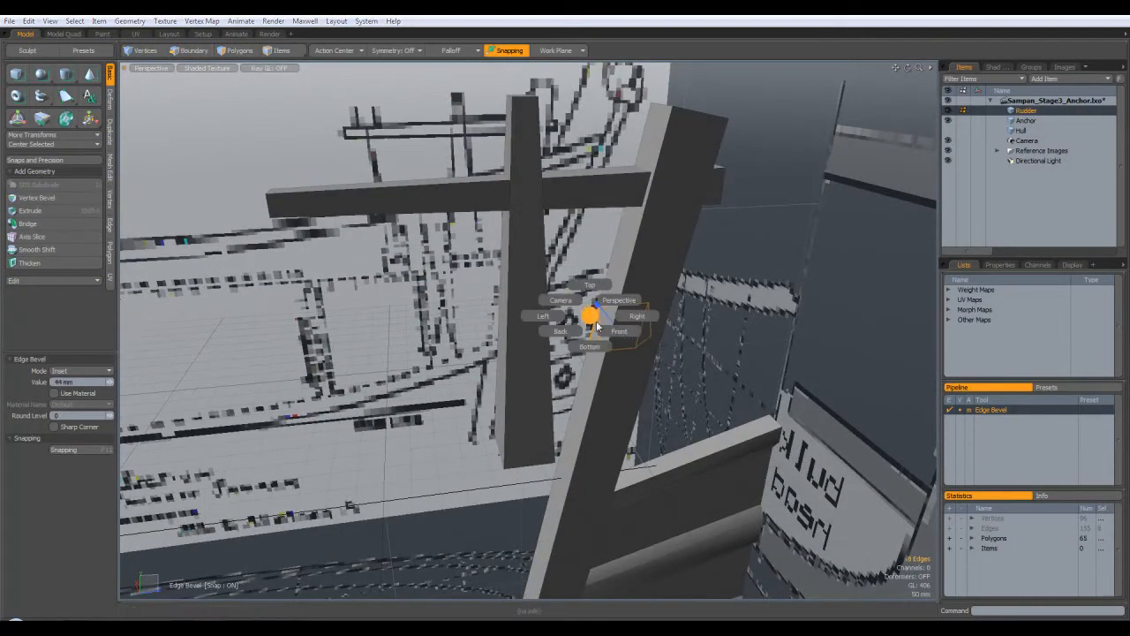
click(663, 354)
key(1)
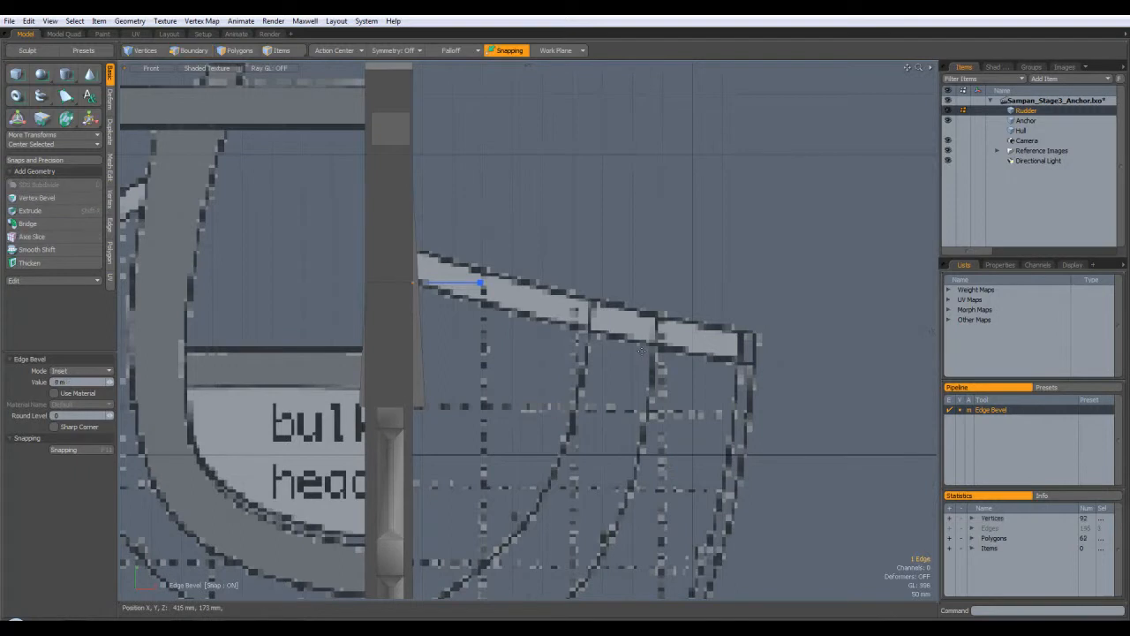
Step: Select the slice's four edges around the slanted post and bevel them by 19 mm into a band
key(2)
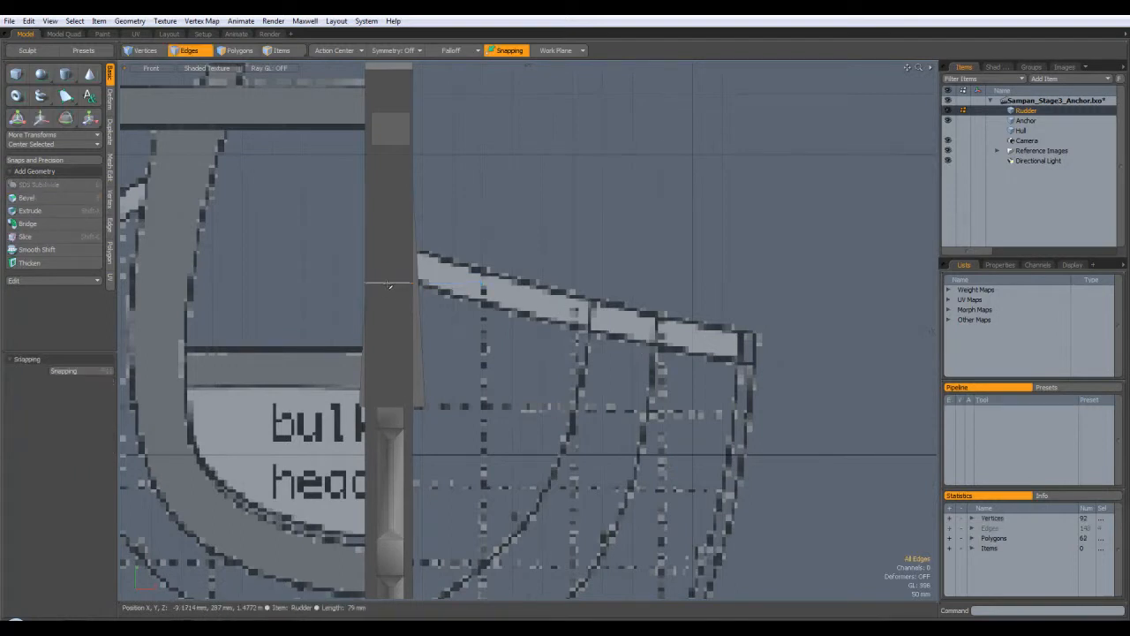
click(517, 289)
key(ctrl+space)
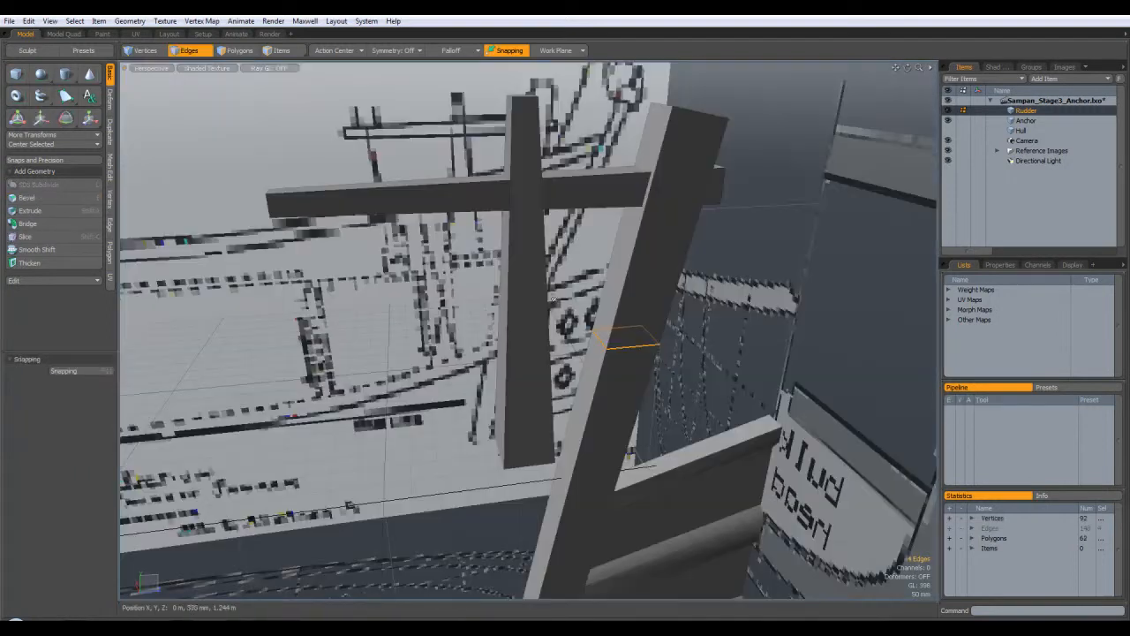
alt+drag(520, 303, 583, 318)
key(b)
drag(553, 356, 574, 354)
alt+drag(636, 384, 517, 281)
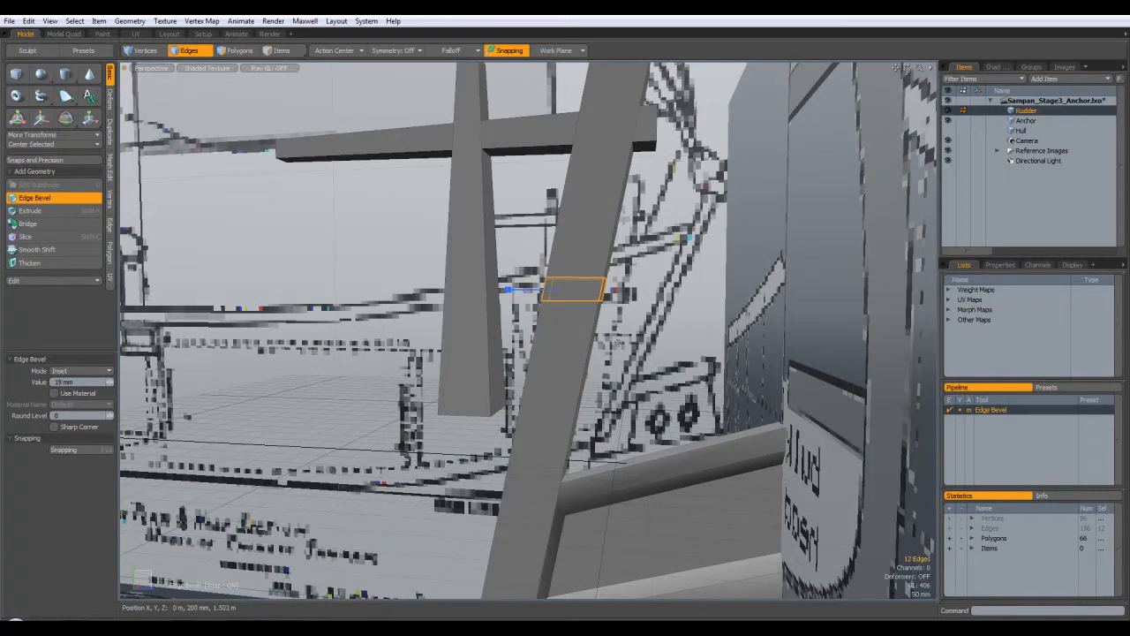
key(space)
Step: Select the four band polygons around the slanted post and bevel them outward into a raised collar bracket
alt+drag(618, 346, 606, 320)
click(606, 320)
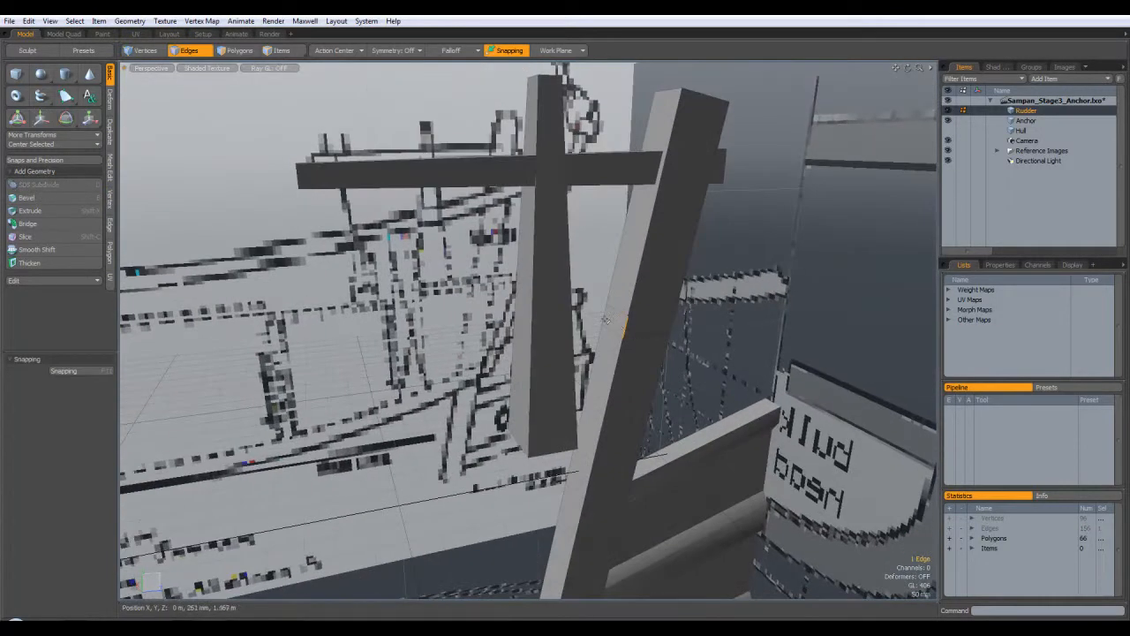
click(235, 50)
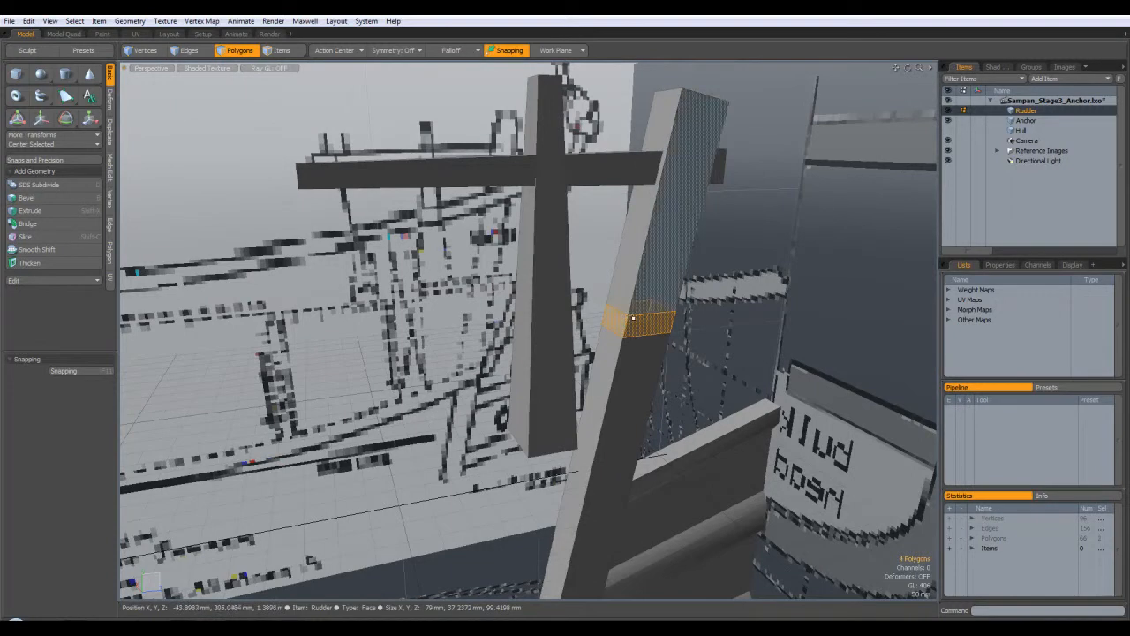
key(b)
drag(579, 324, 581, 324)
click(607, 306)
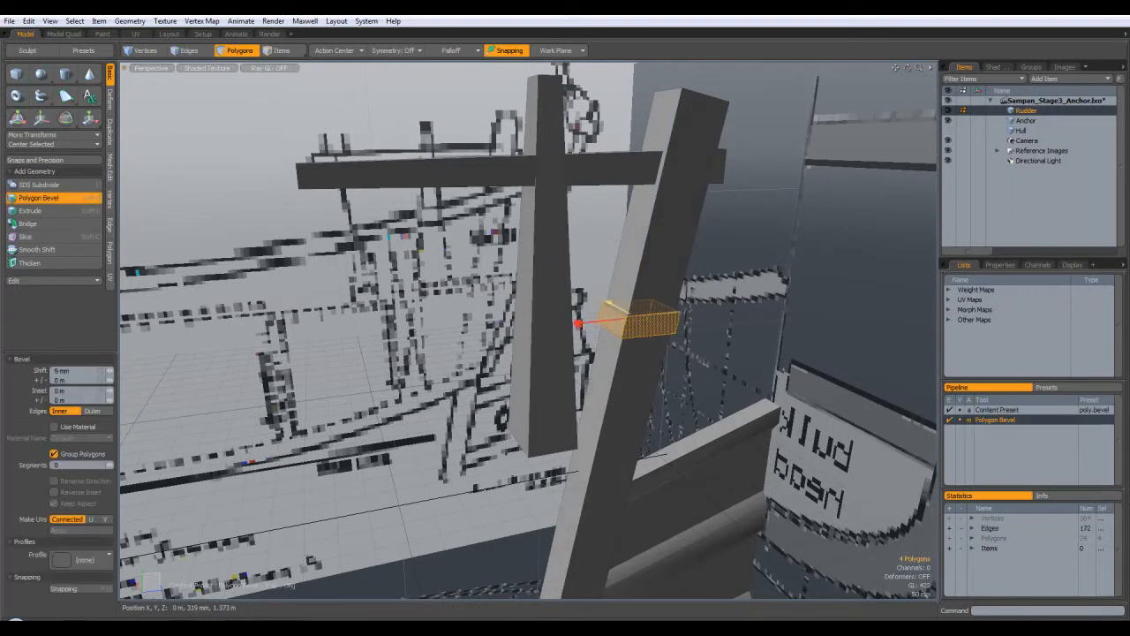
Step: Select the collar's tiller-side face and lower it 15 mm along Y against the front view
alt+drag(708, 353, 618, 345)
key(Escape)
key(Escape)
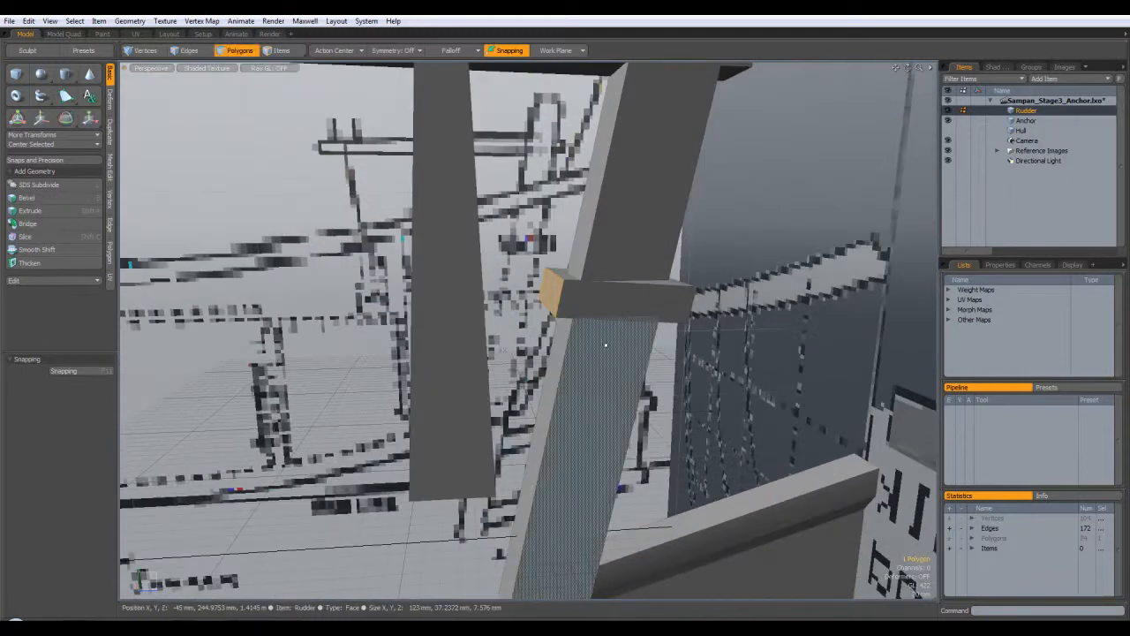
key(KP_1)
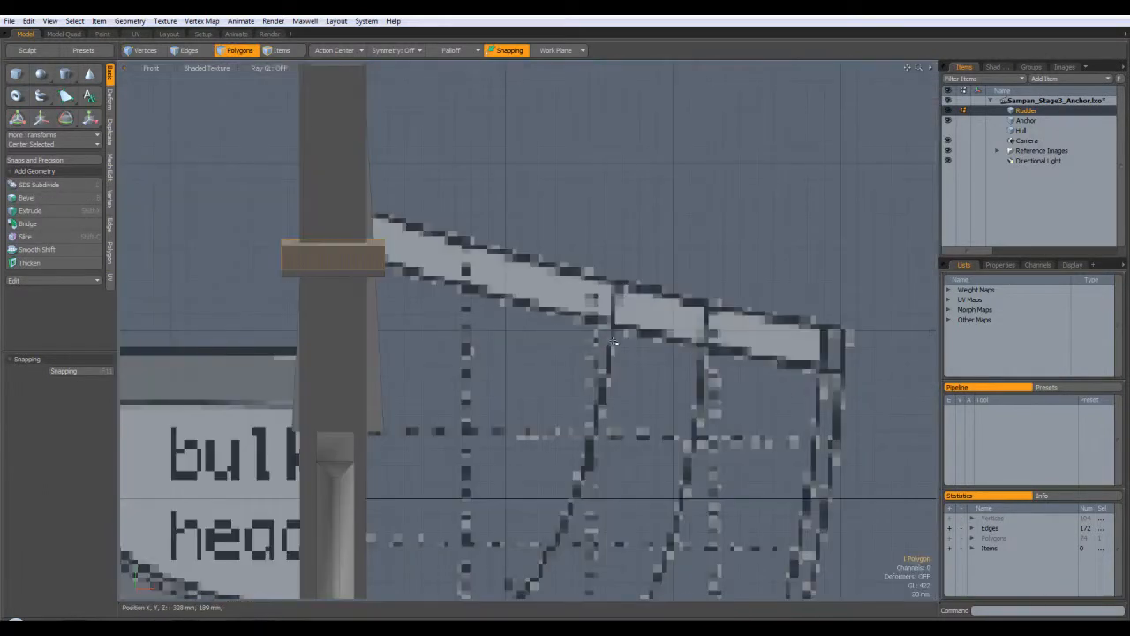
scroll(604, 342, down, 2)
key(w)
drag(351, 183, 351, 192)
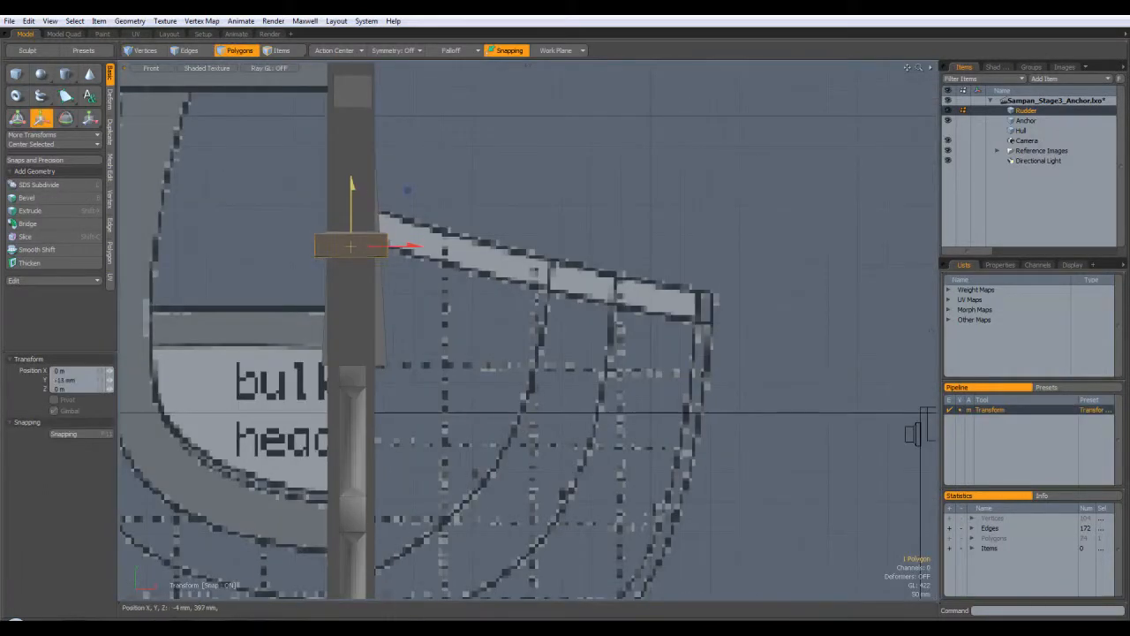
key(space)
Step: Select the collar's blade-side face and raise it slightly along Y so the collar sits level
alt+drag(479, 231, 563, 308)
key(KP_2)
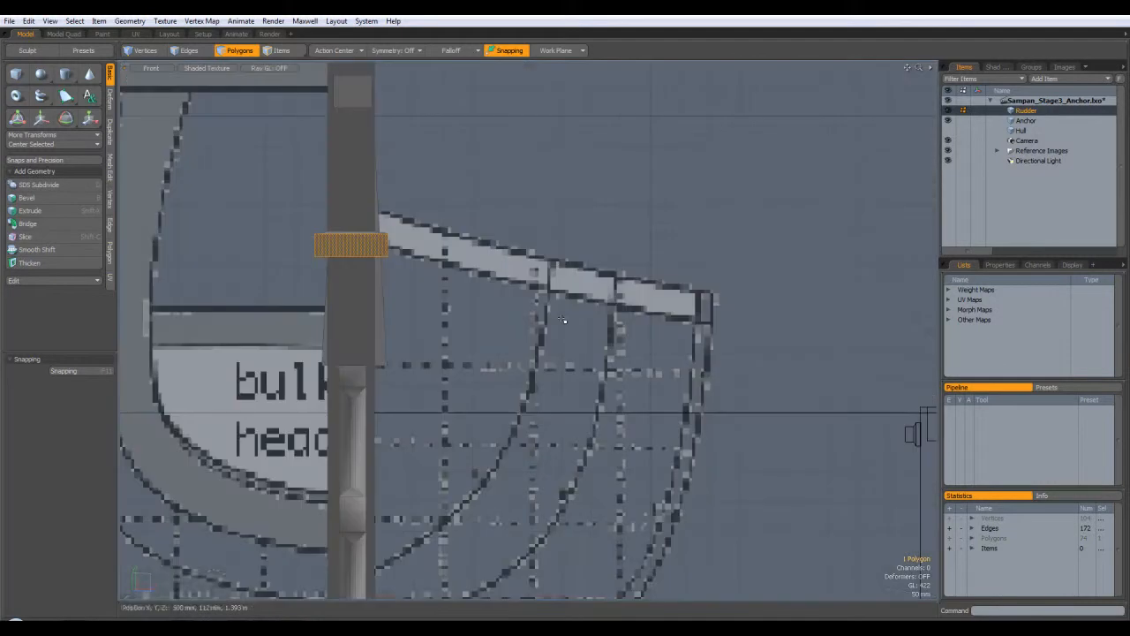
key(w)
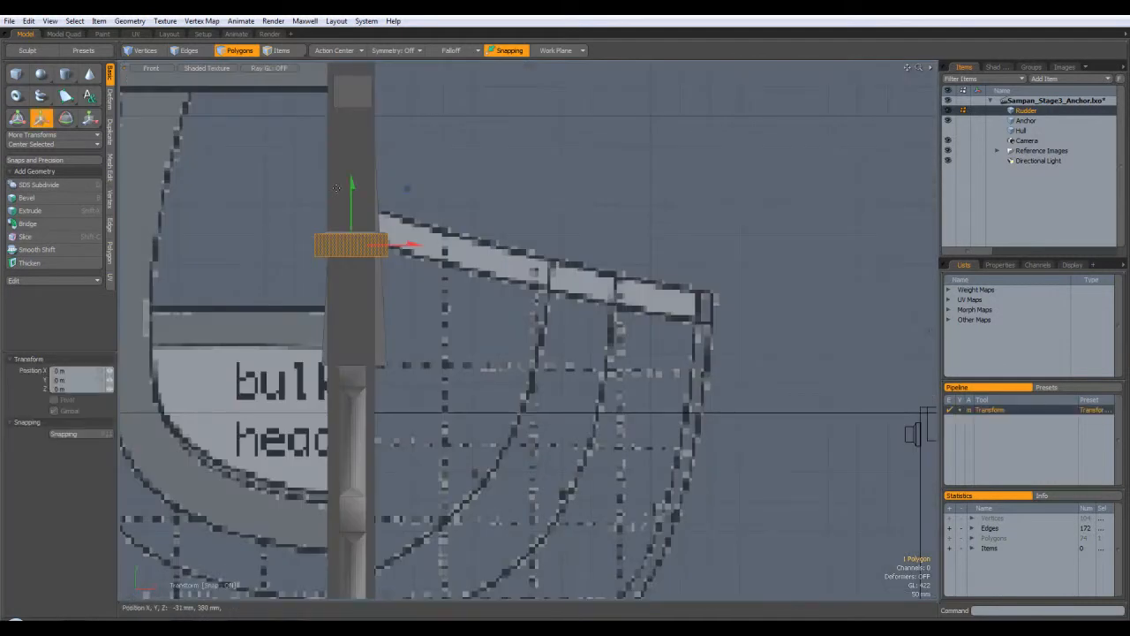
drag(352, 189, 352, 185)
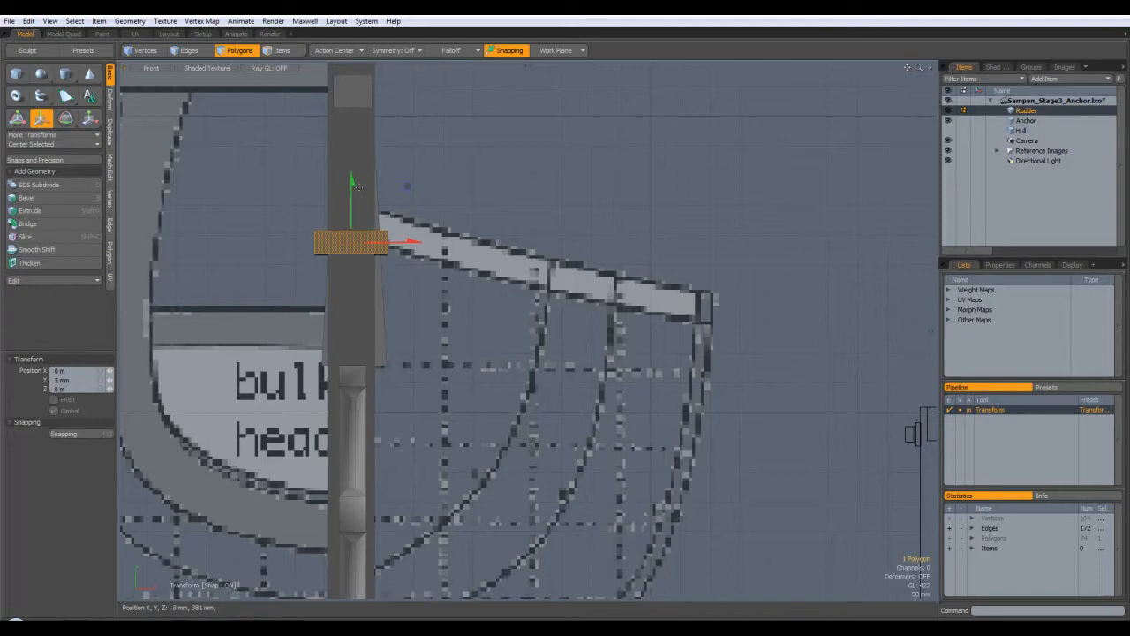
key(Escape)
Step: Select the collar's blade-side face in the perspective view and flatten it by scaling along Z
key(ctrl+space)
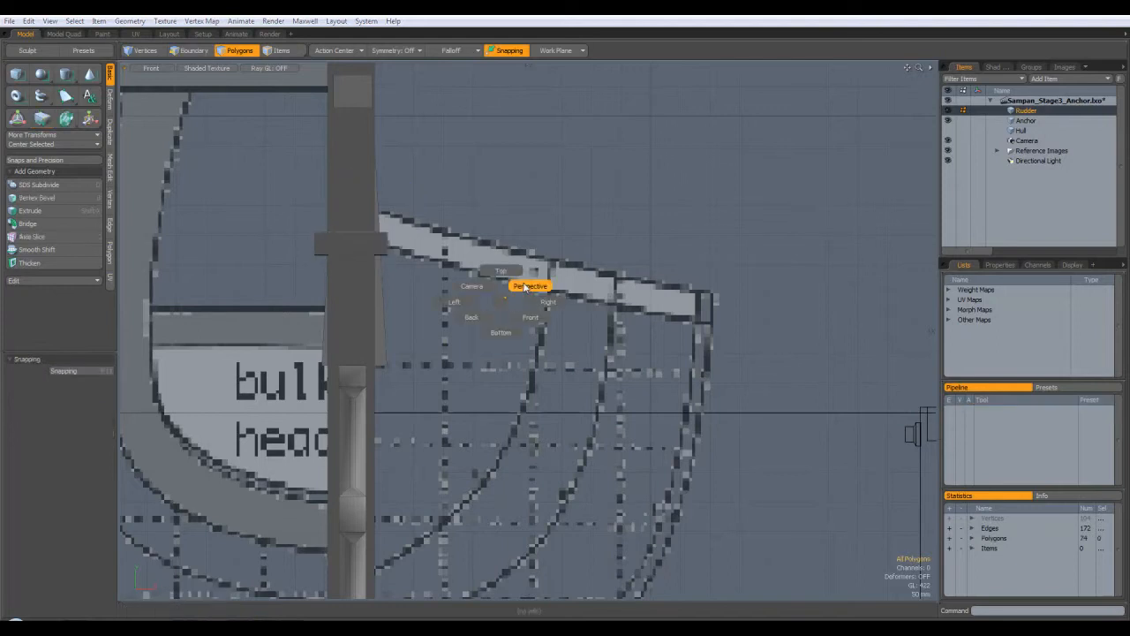
click(530, 286)
alt+drag(530, 288, 570, 335)
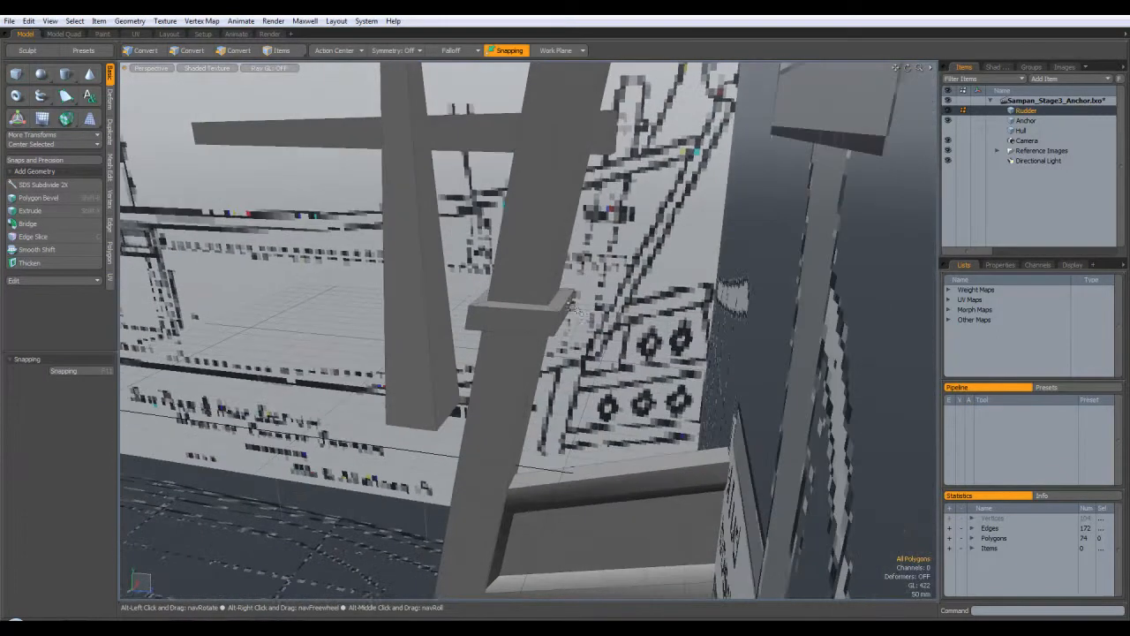
key(3)
click(567, 323)
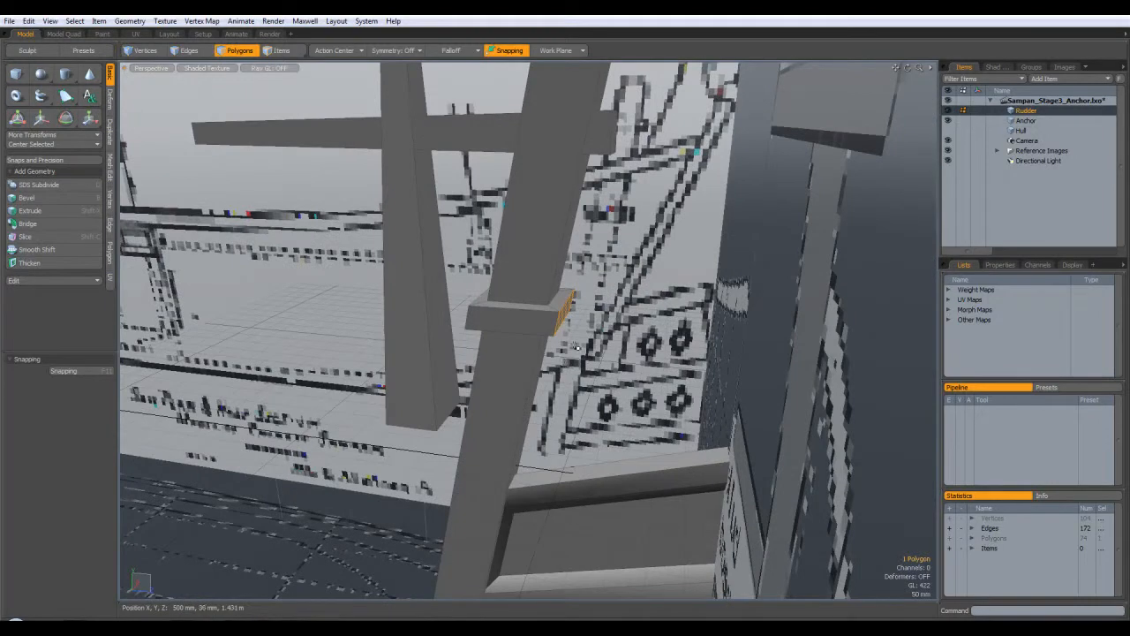
key(r)
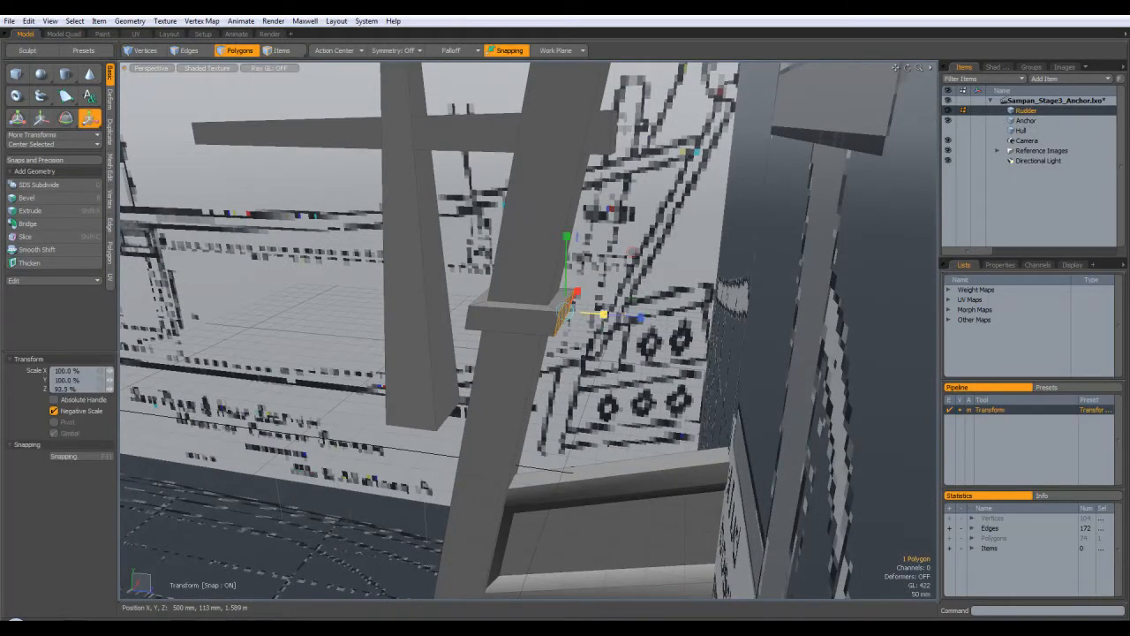
click(81, 389)
key(space)
Step: Flatten the collar's tiller-side face by setting its Z scale to 0%, and clear the selection
alt+drag(565, 408, 530, 296)
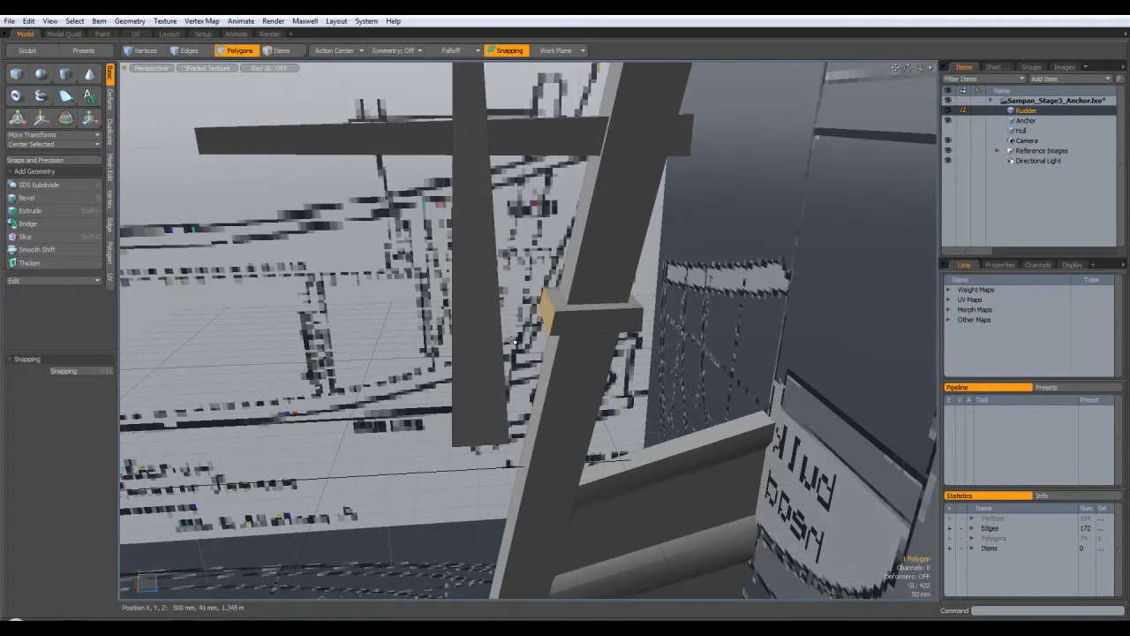
key(y)
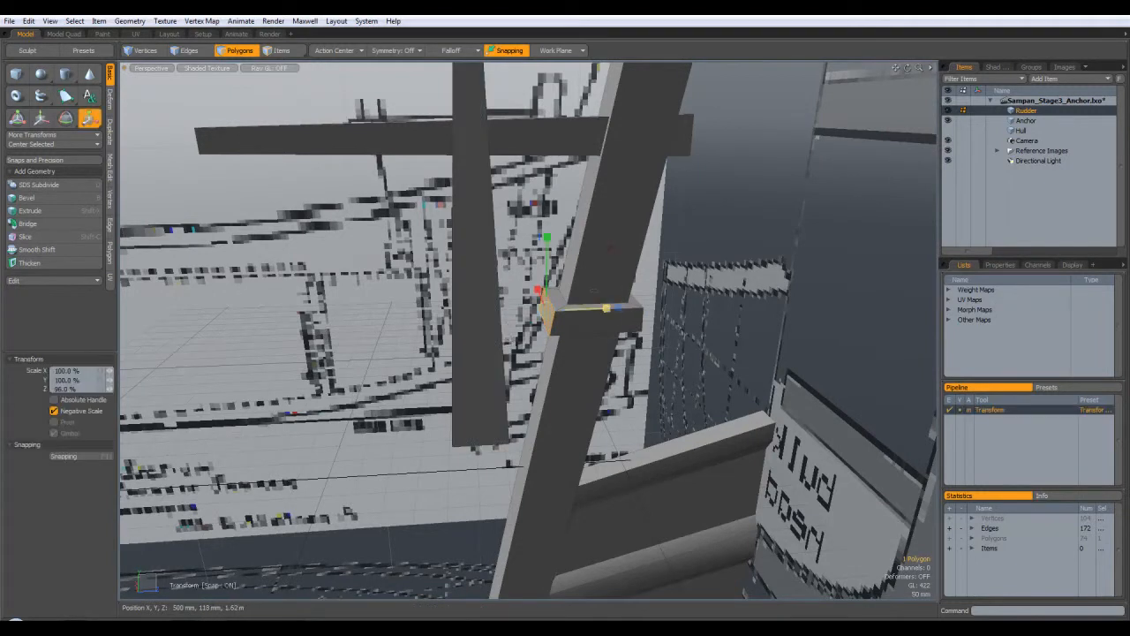
click(60, 388)
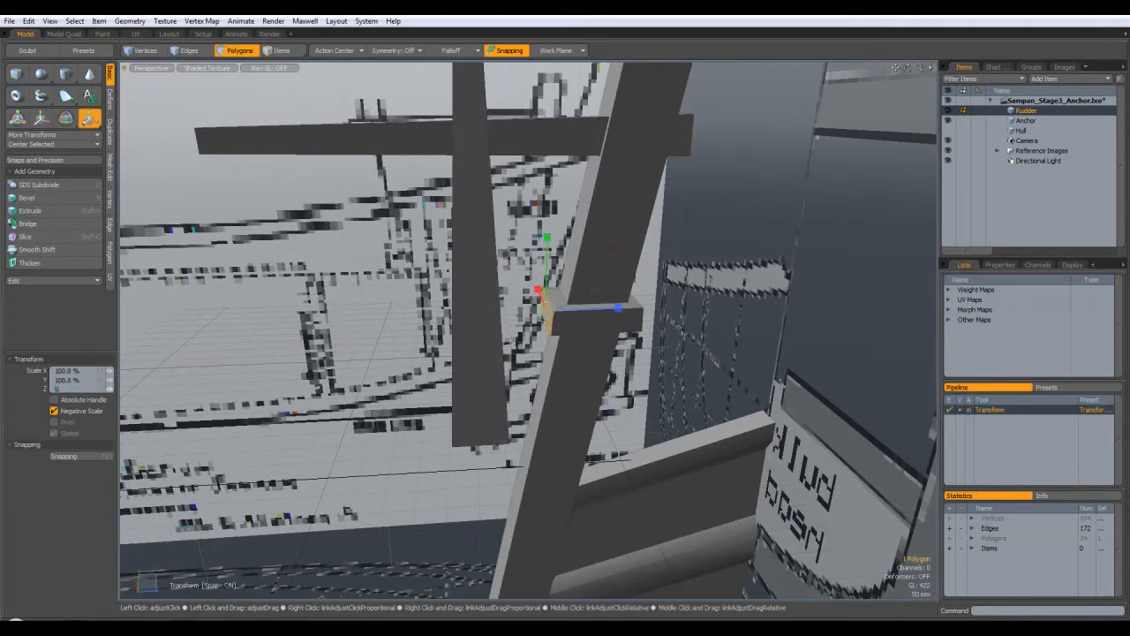
text(0)
key(Return)
key(q)
click(681, 357)
Step: Draw a box about 86 × 106 × 100 mm just forward of the tapered upright, following the side reference
alt+drag(681, 356, 471, 183)
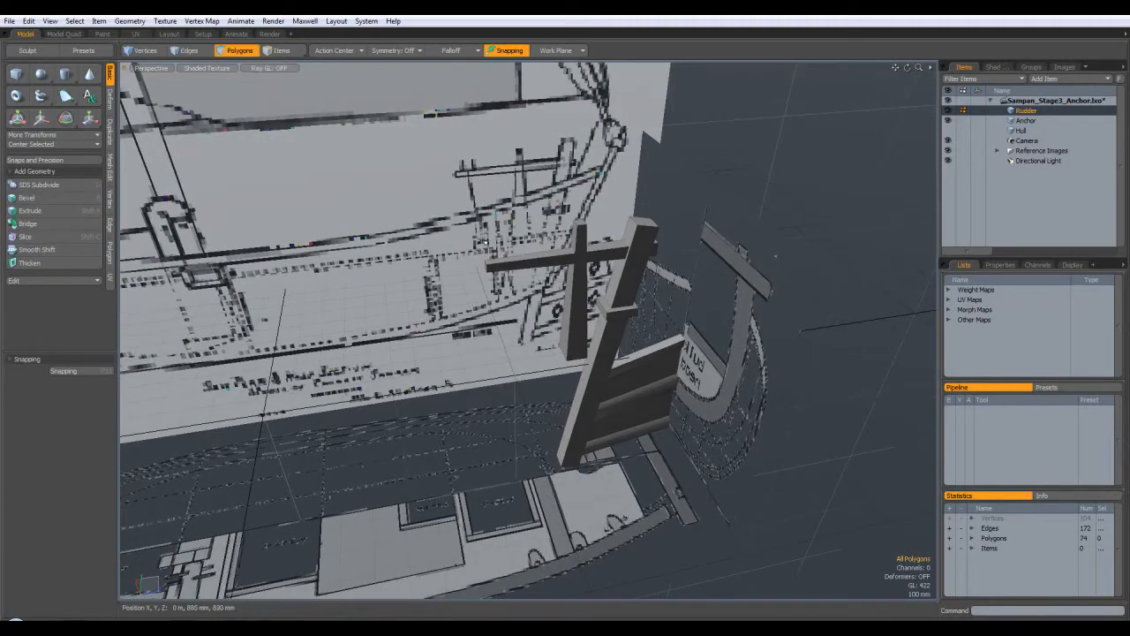
alt+drag(488, 258, 775, 196)
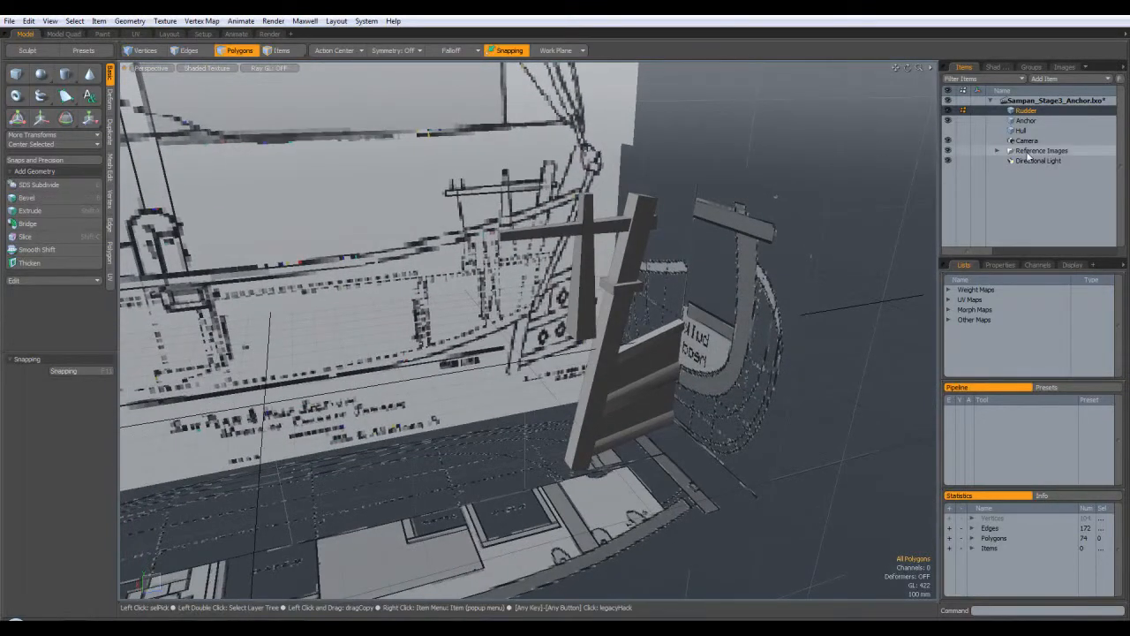
key(KP_2)
key(KP_3)
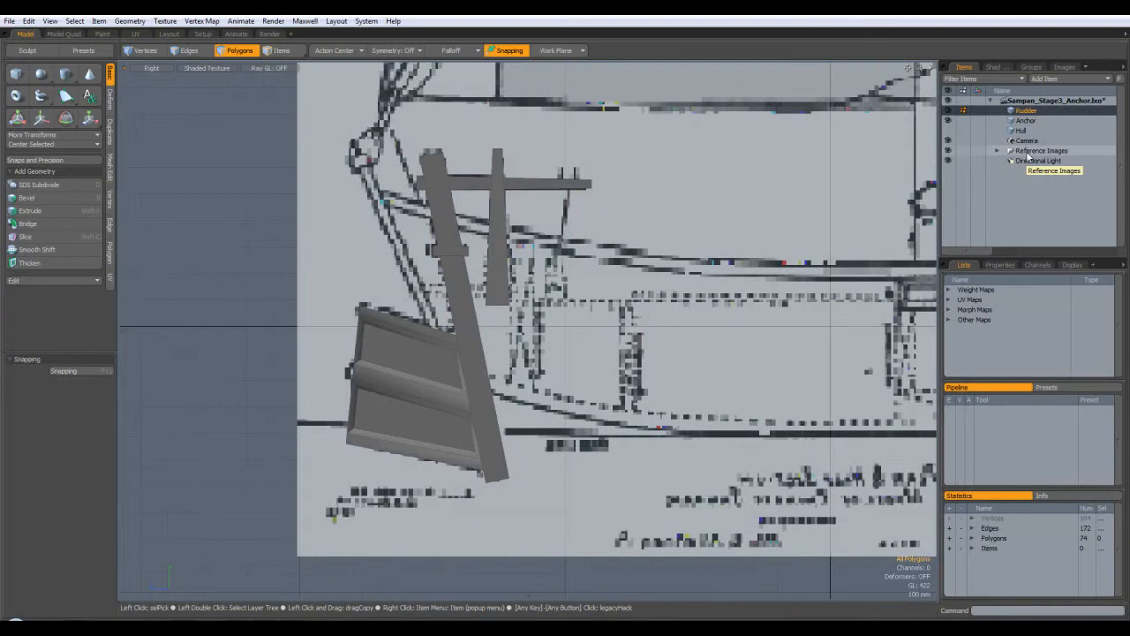
alt+drag(744, 239, 702, 190)
scroll(517, 256, up, 5)
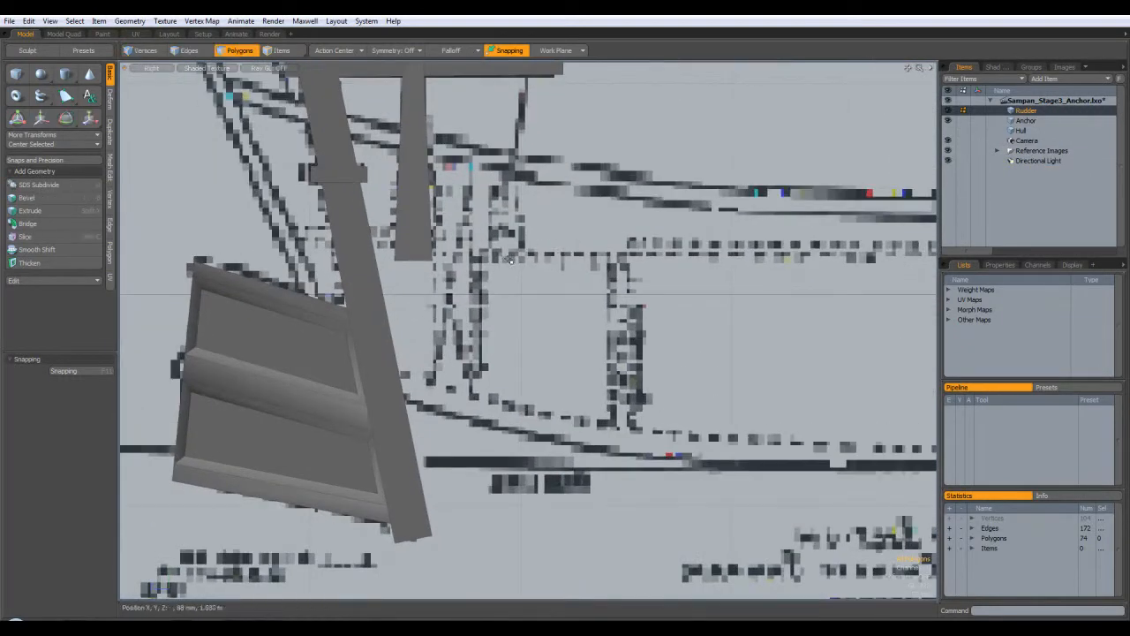
click(16, 73)
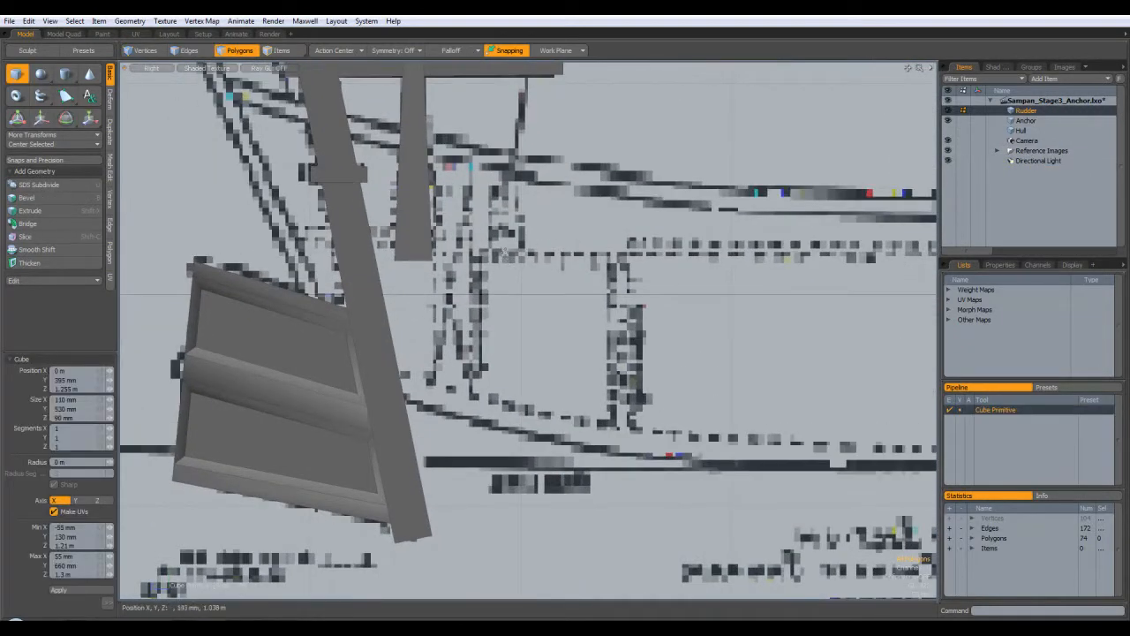
drag(484, 254, 504, 232)
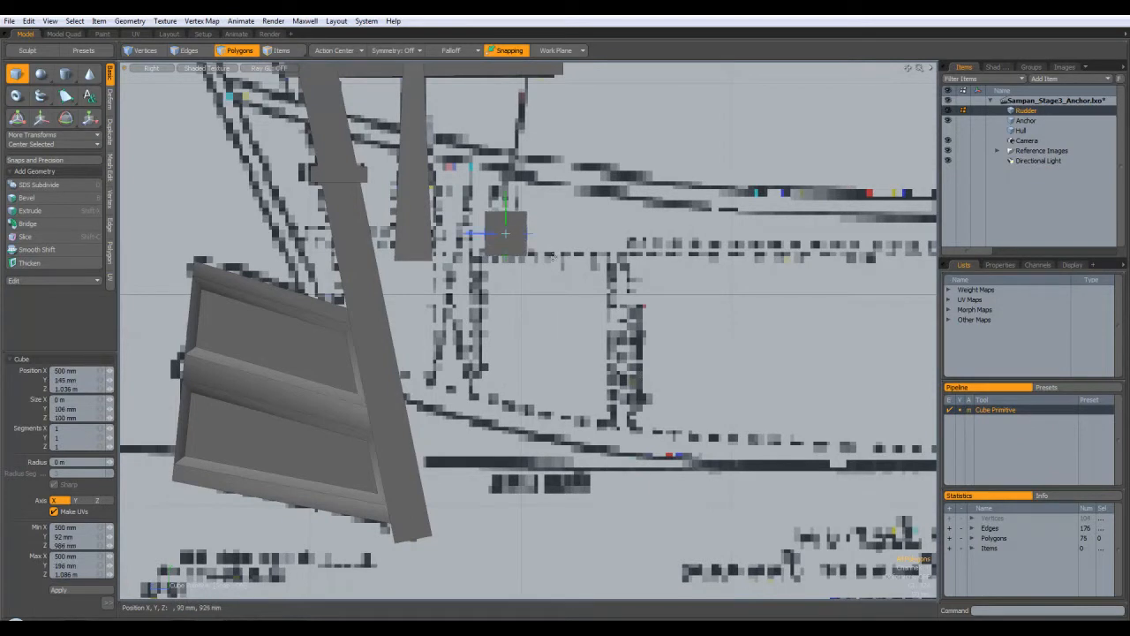
alt+drag(556, 253, 503, 245)
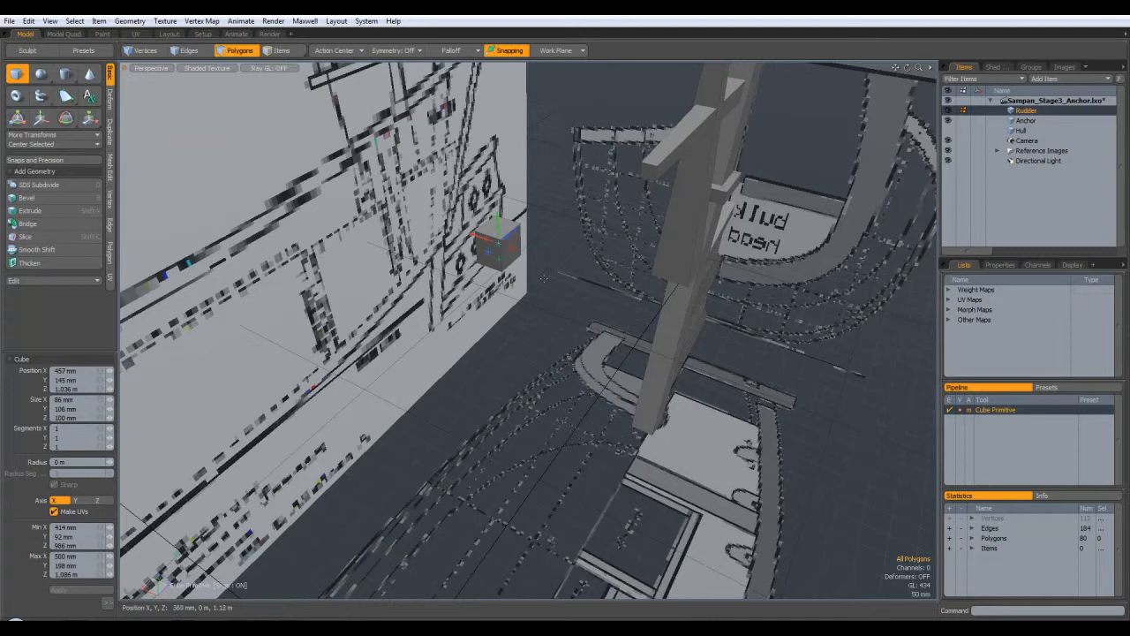
Step: Select the whole box and move it -460 mm along X onto the rudder's centreline in the top view
key(space)
click(507, 254)
double_click(507, 254)
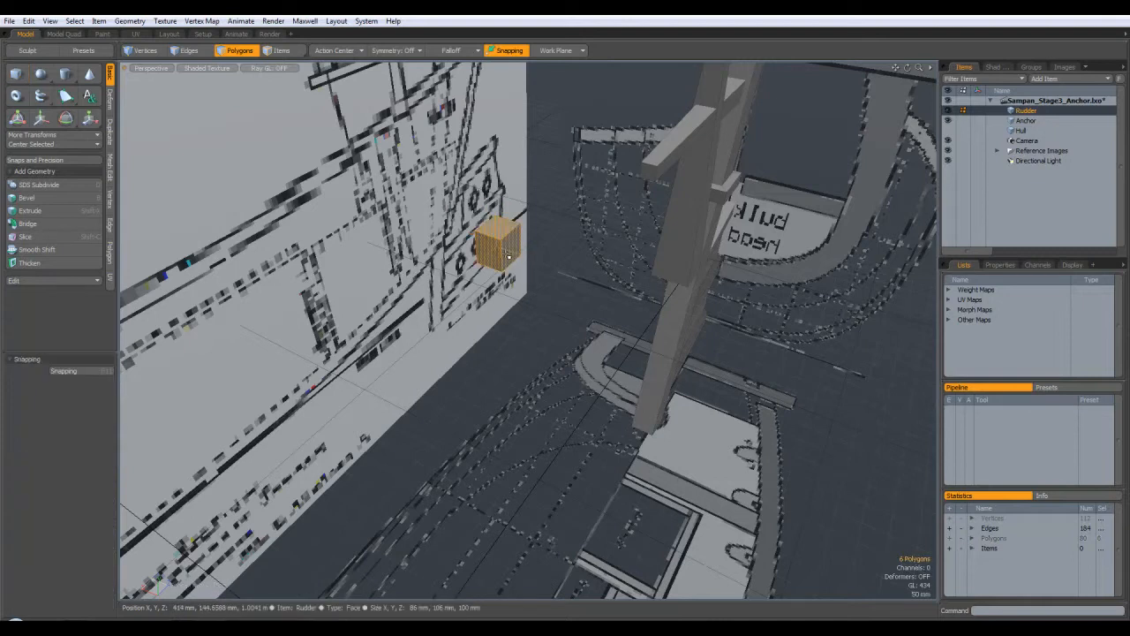
key(KP_1)
key(w)
drag(676, 386, 661, 399)
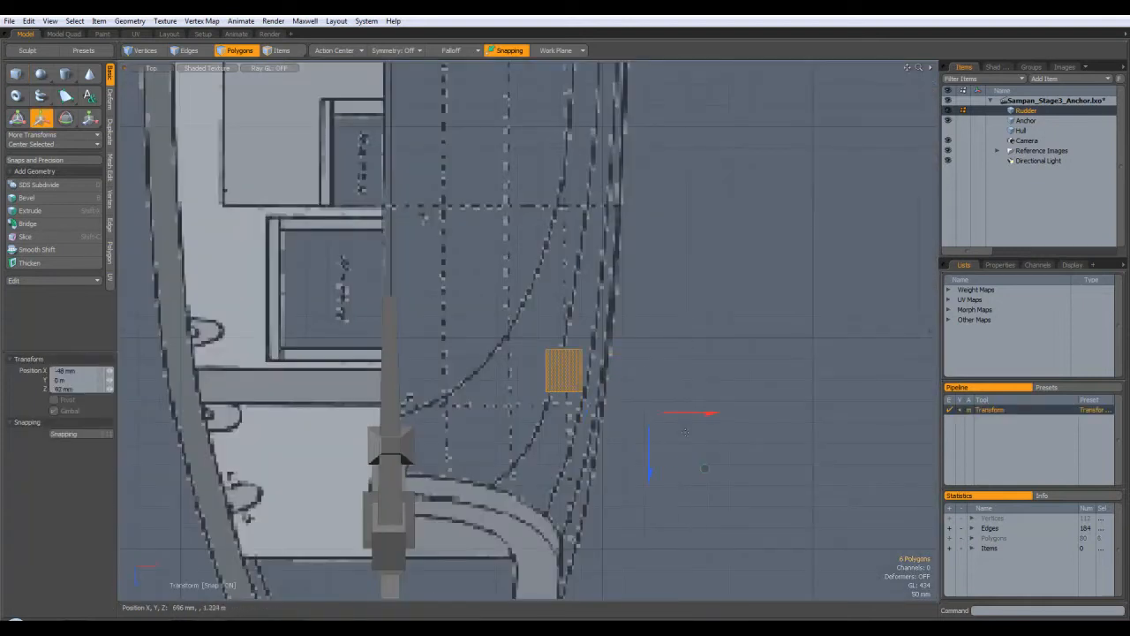
key(ctrl+z)
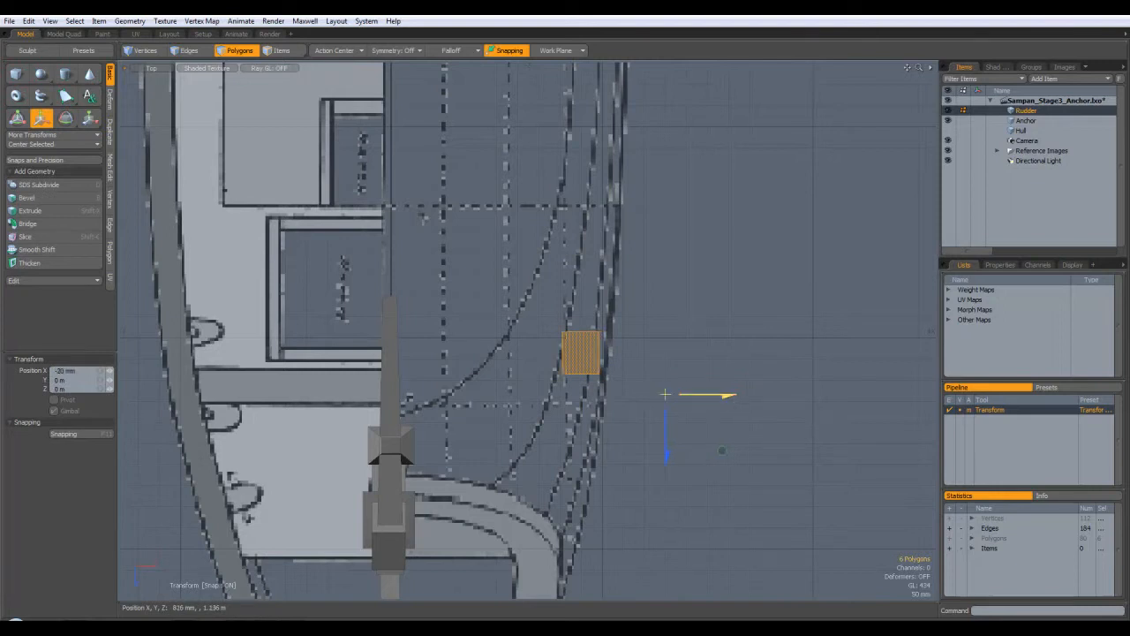
drag(738, 400, 542, 396)
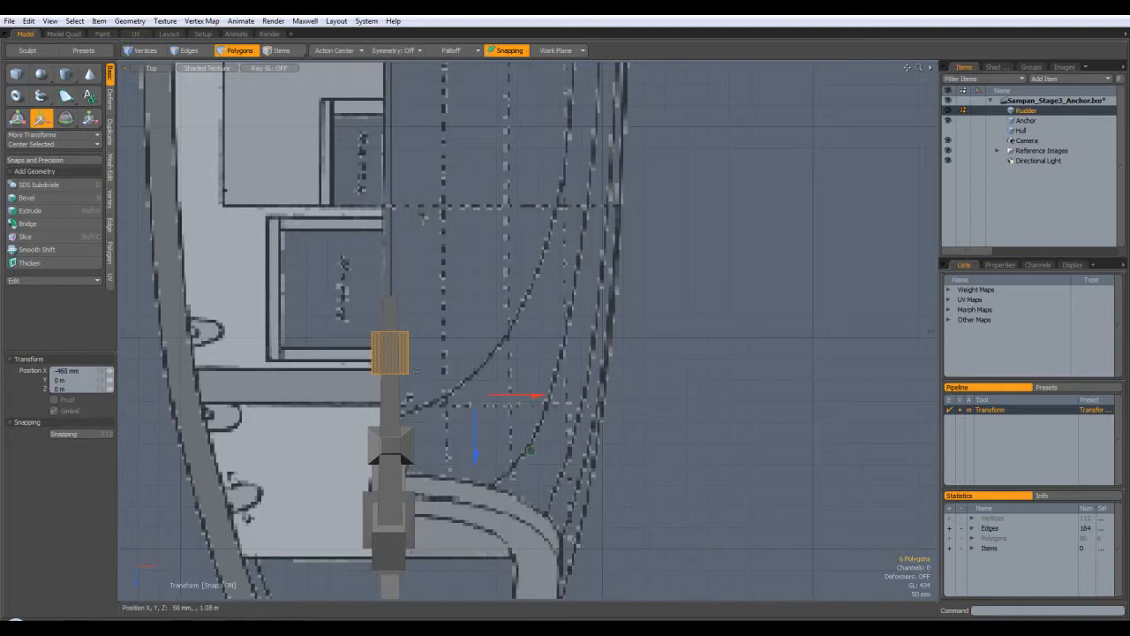
Step: Move the box 82 mm along Z toward the rudder post, over the reference's crossbeam
key(ctrl+space)
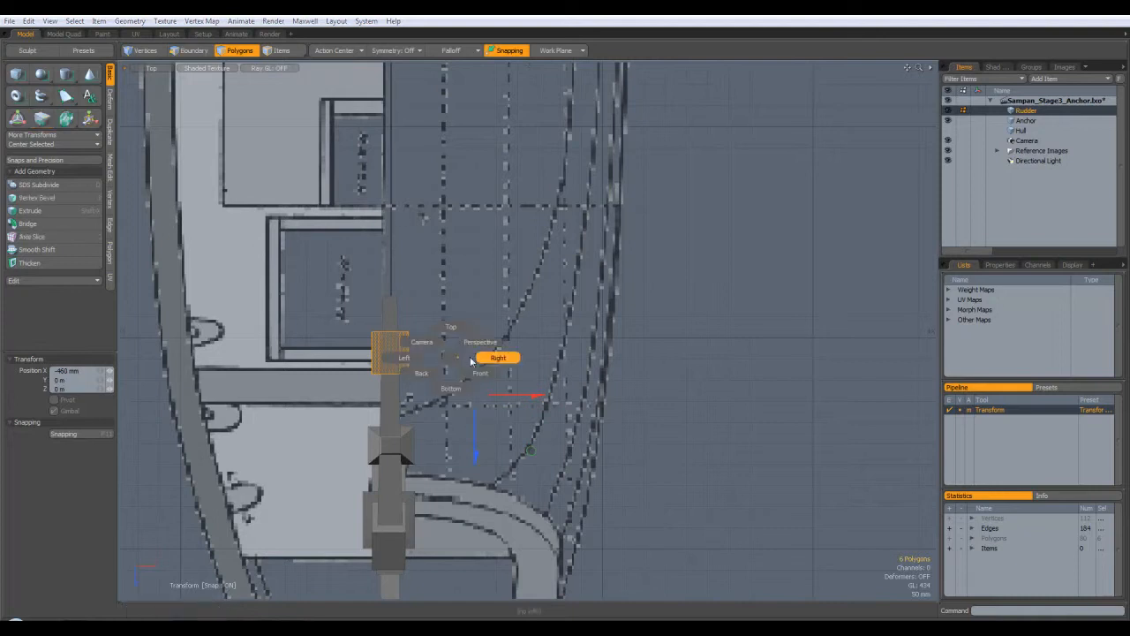
click(482, 344)
alt+drag(483, 345, 680, 306)
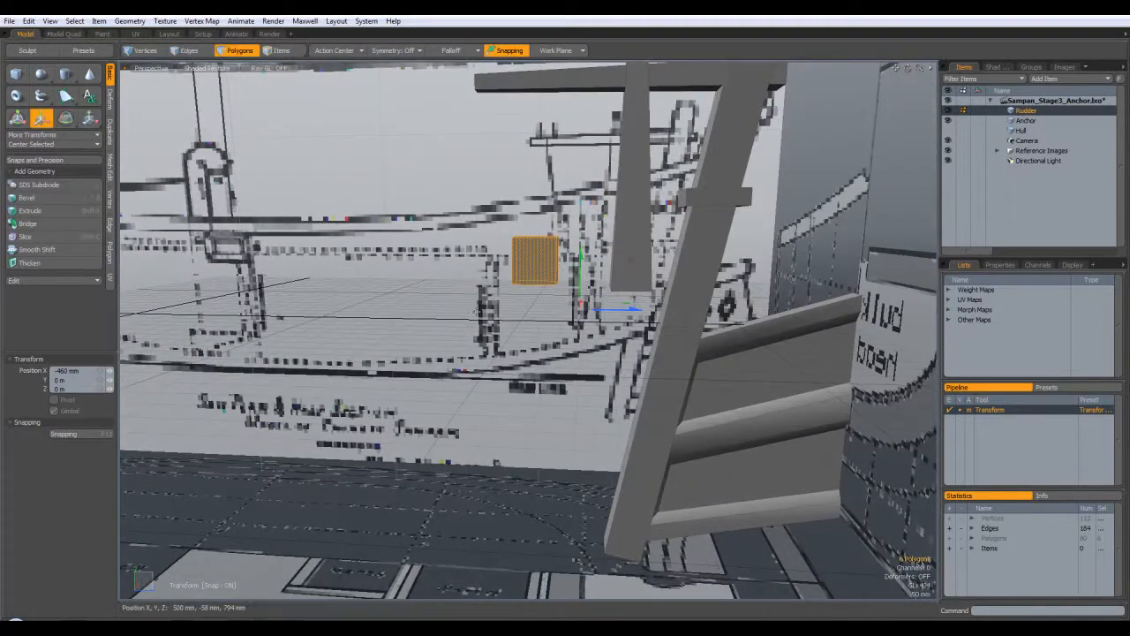
key(KP_3)
key(ctrl+space)
click(584, 249)
alt+drag(585, 248, 562, 417)
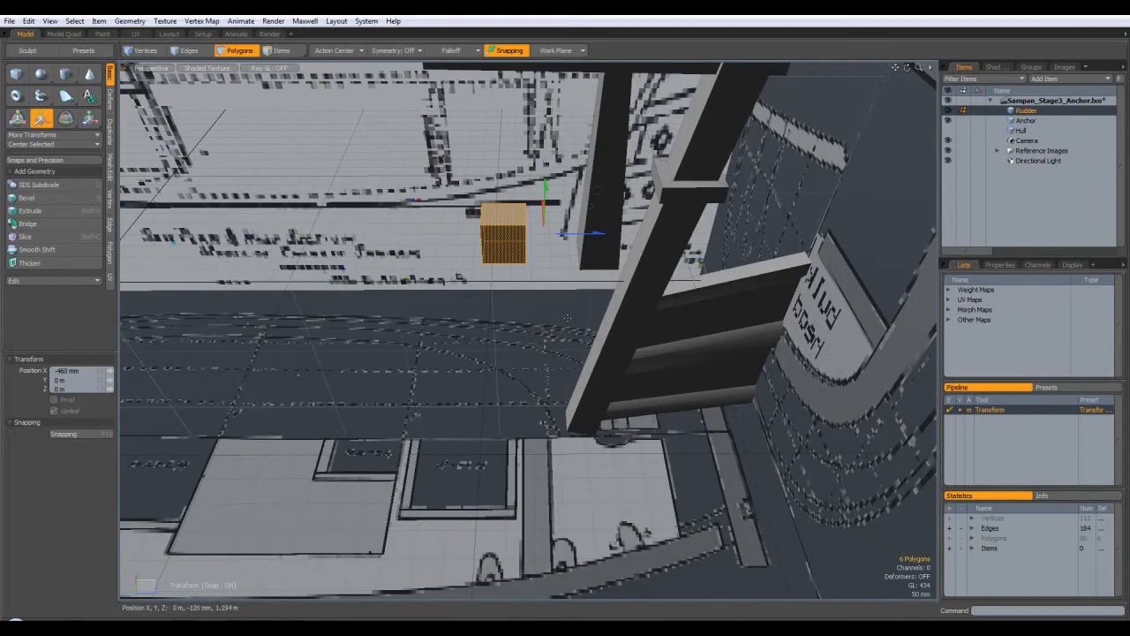
key(KP_2)
key(KP_1)
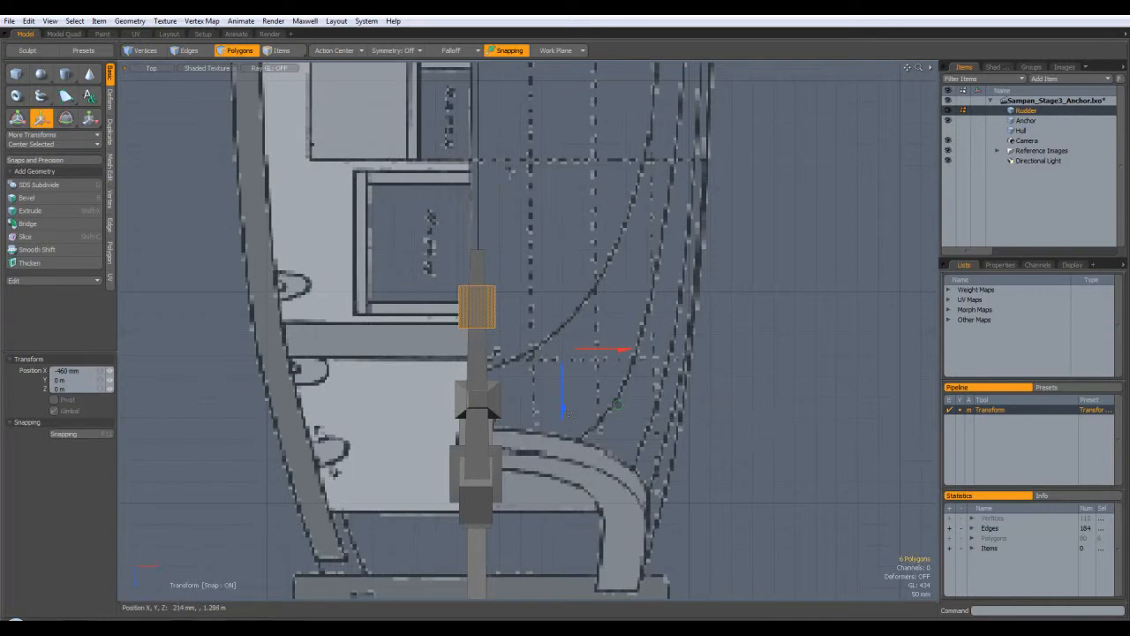
drag(562, 393, 562, 425)
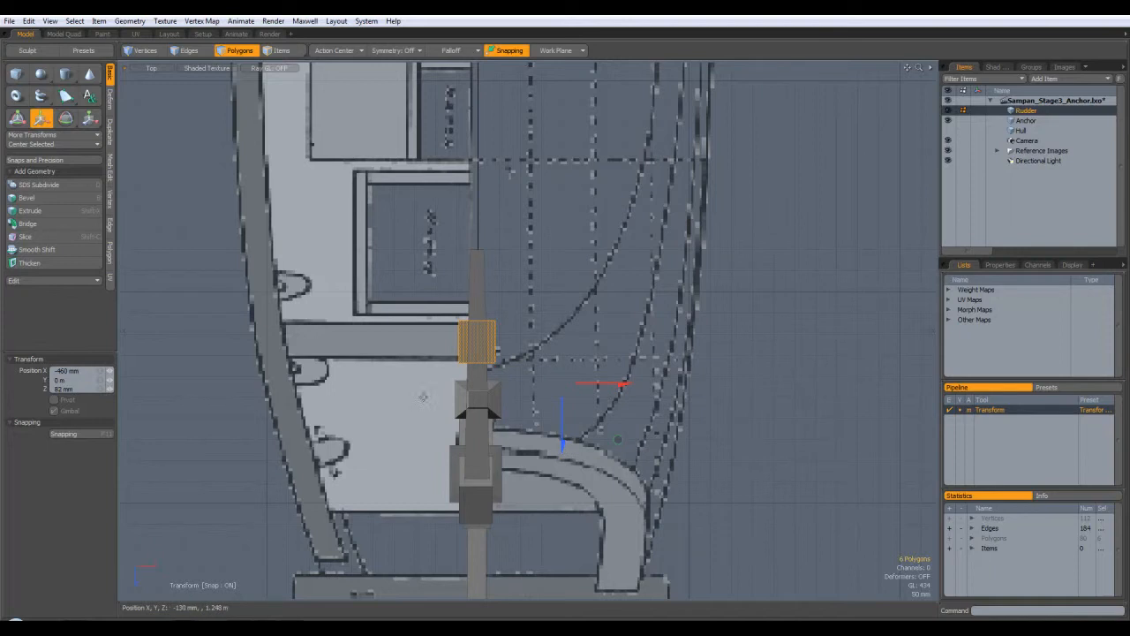
Step: Scale the box uniformly to 69% and finish the transform
key(r)
drag(477, 343, 433, 342)
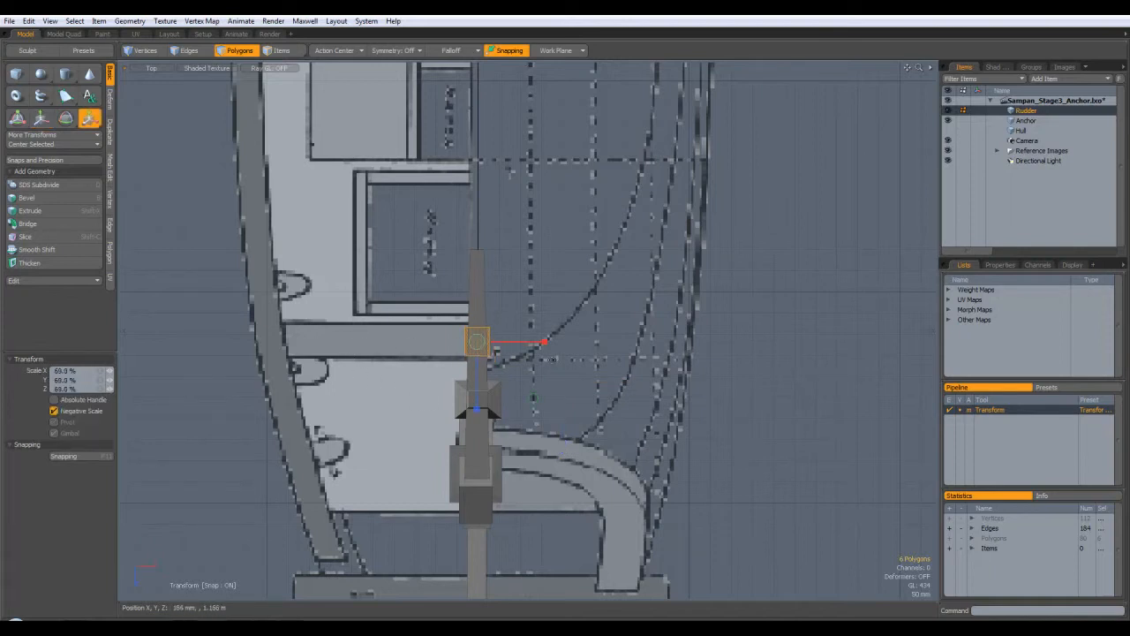
key(Escape)
key(Escape)
Step: Select the scaled box in the perspective view and make Hull active alongside Rudder
key(ctrl+space)
click(605, 333)
alt+drag(574, 328, 583, 291)
key(3)
click(548, 184)
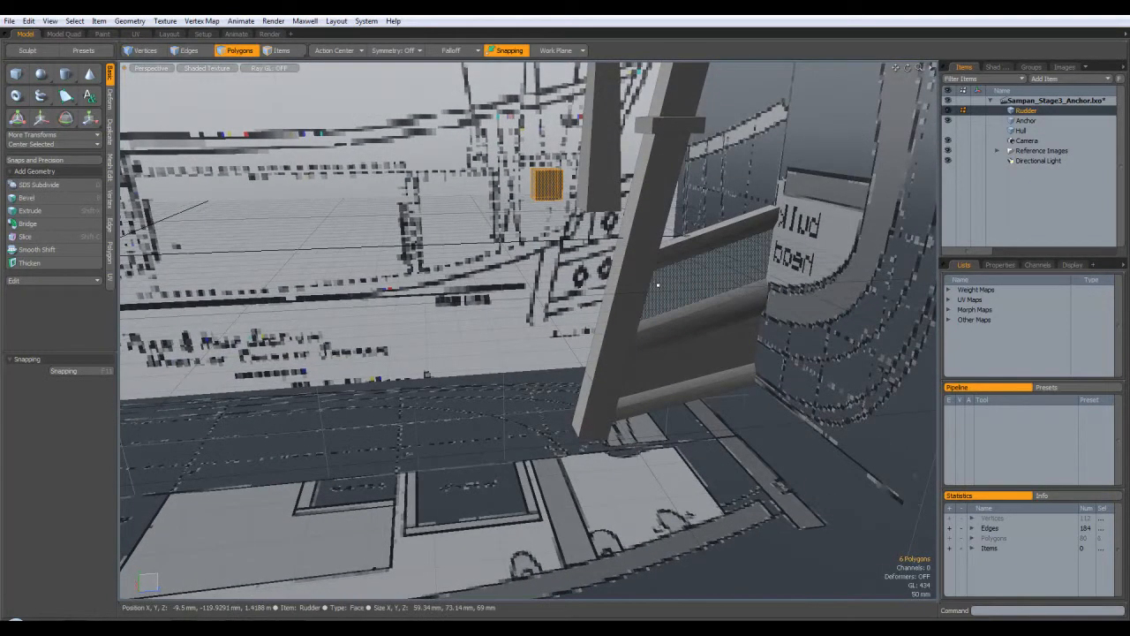
ctrl+click(1017, 130)
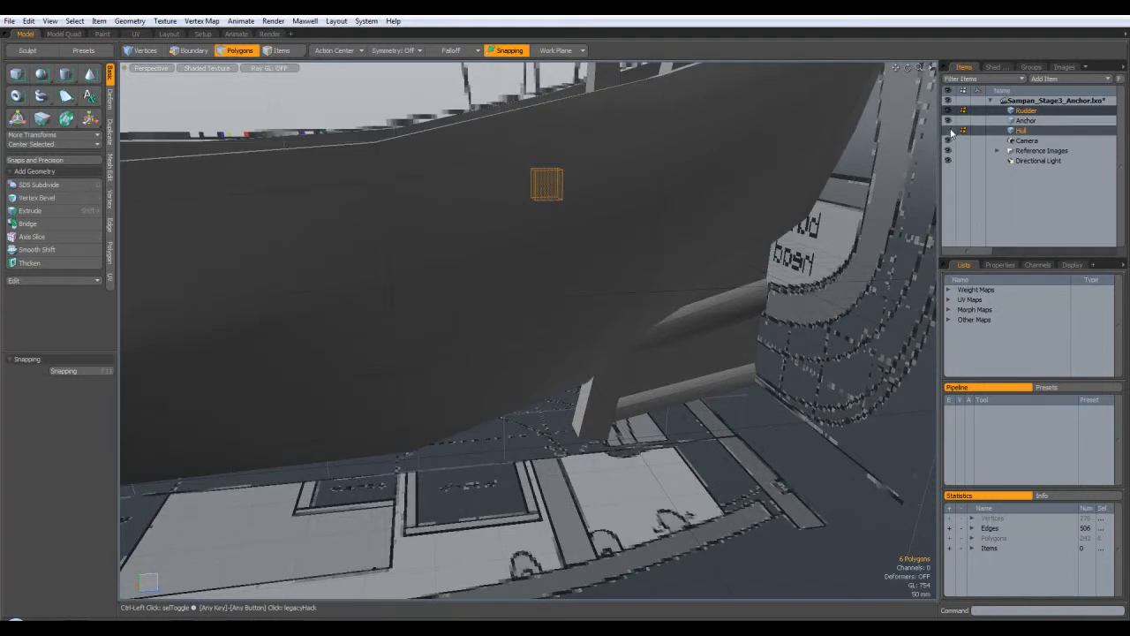
Step: Lower the box along Y beside the rudder's upright until it sits at the hull's deck
alt+drag(618, 291, 637, 271)
key(w)
drag(534, 135, 534, 148)
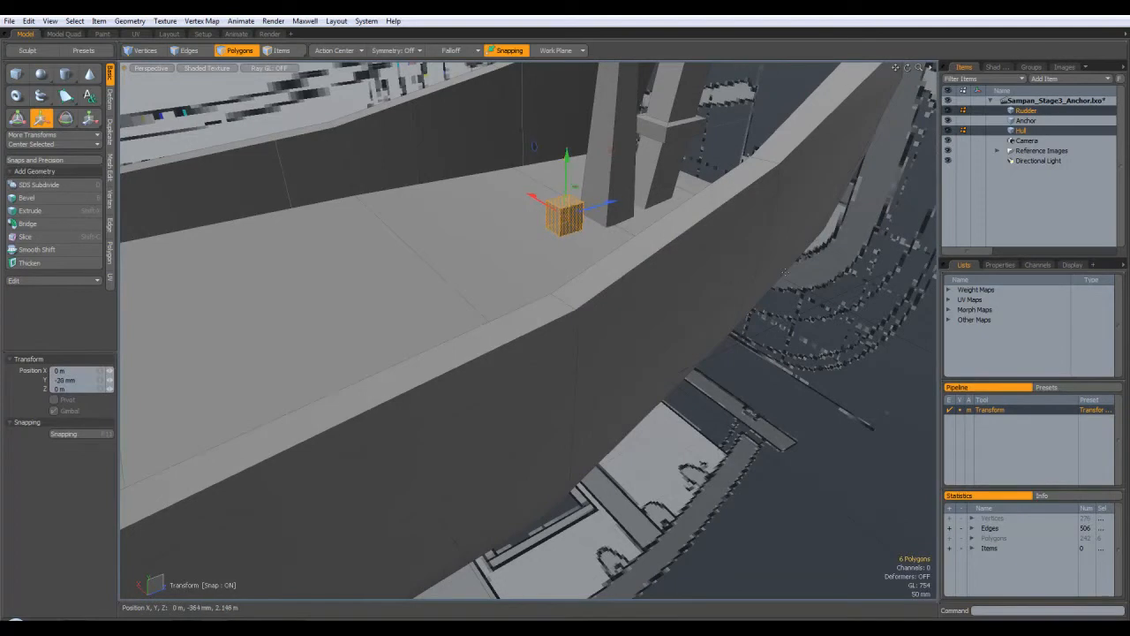
key(space)
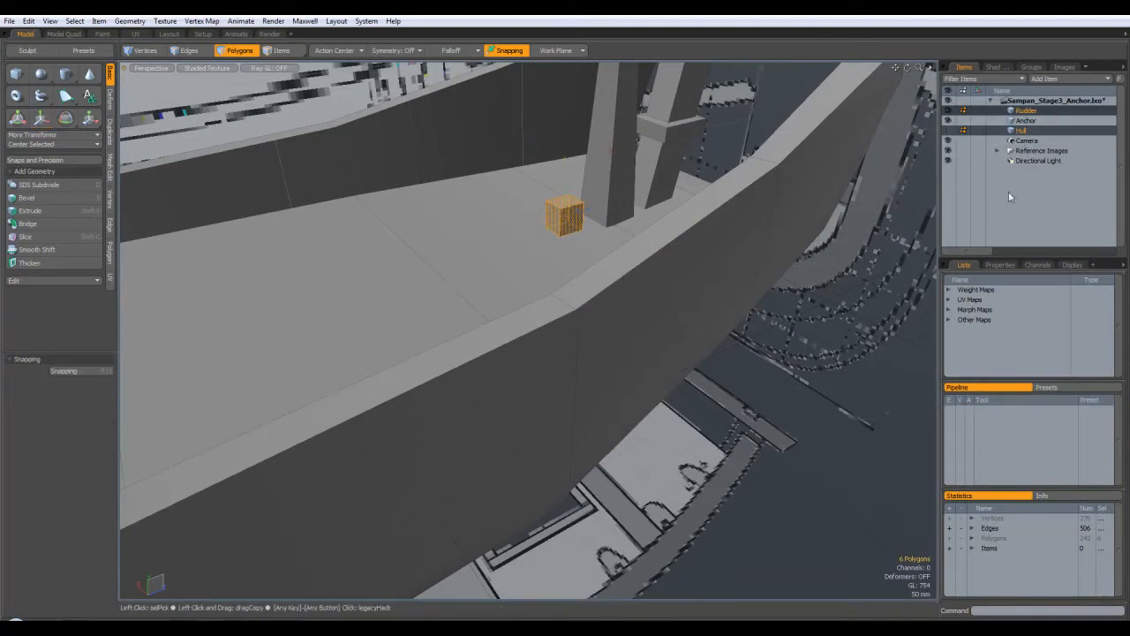
Step: Hide the hull, make Rudder the only active item and clear the polygon selection
click(1032, 112)
alt+drag(530, 291, 520, 184)
click(554, 210)
click(555, 234)
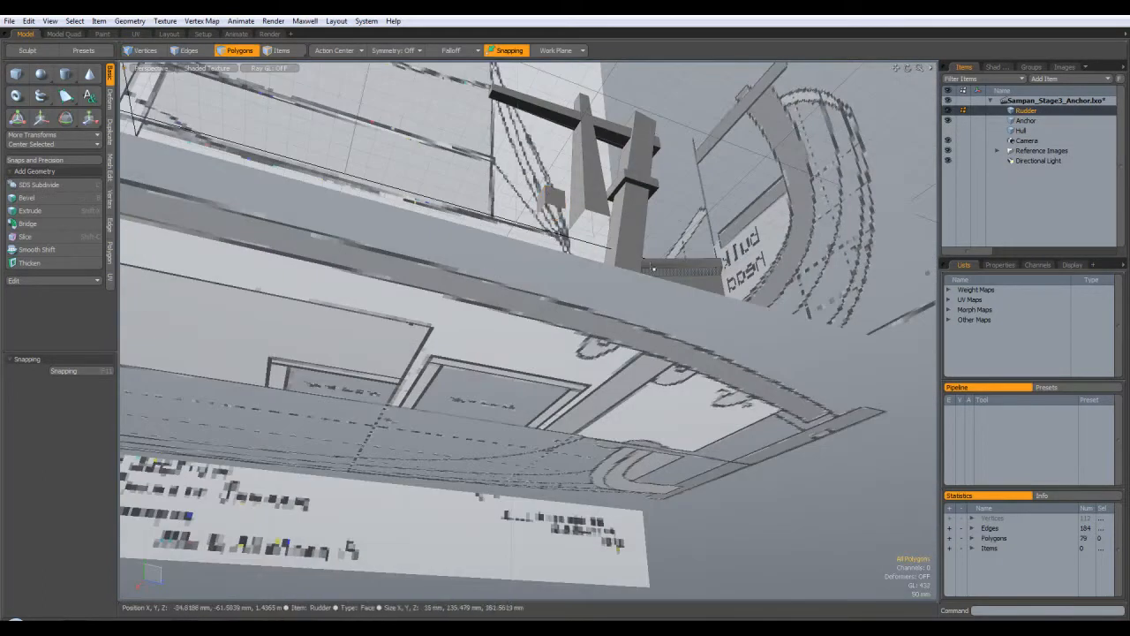
alt+drag(658, 295, 565, 371)
alt+shift+drag(549, 276, 586, 327)
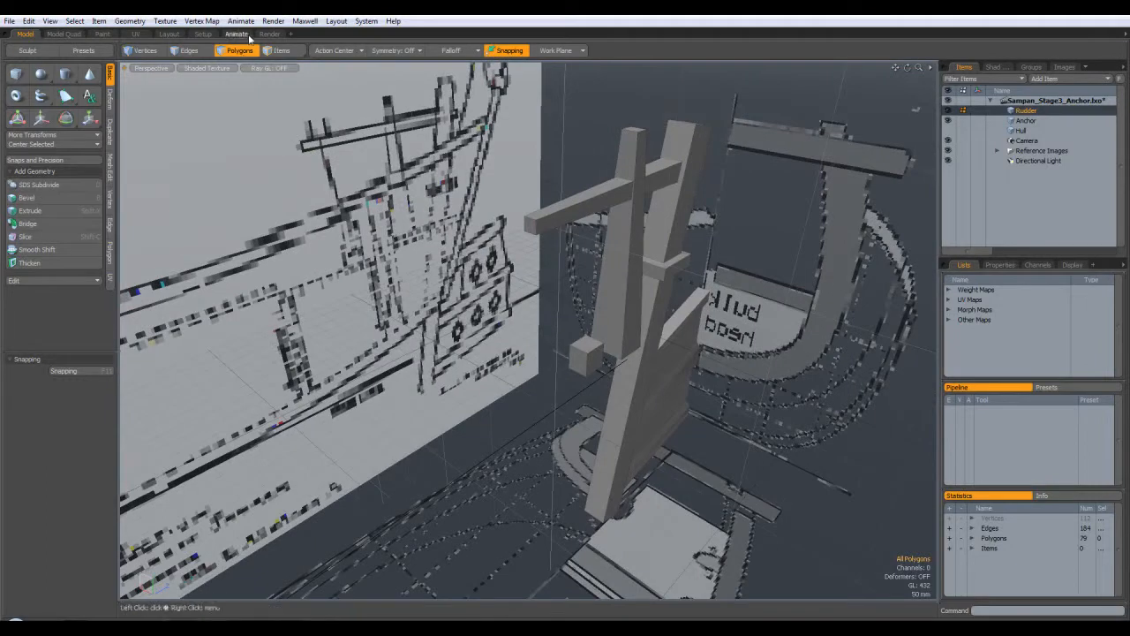
Step: Loop Slice three adjoining faces around the small box with a count of 2, dividing its width into three strips
click(587, 347)
alt+drag(586, 347, 587, 371)
shift+click(587, 371)
scroll(598, 375, up, 3)
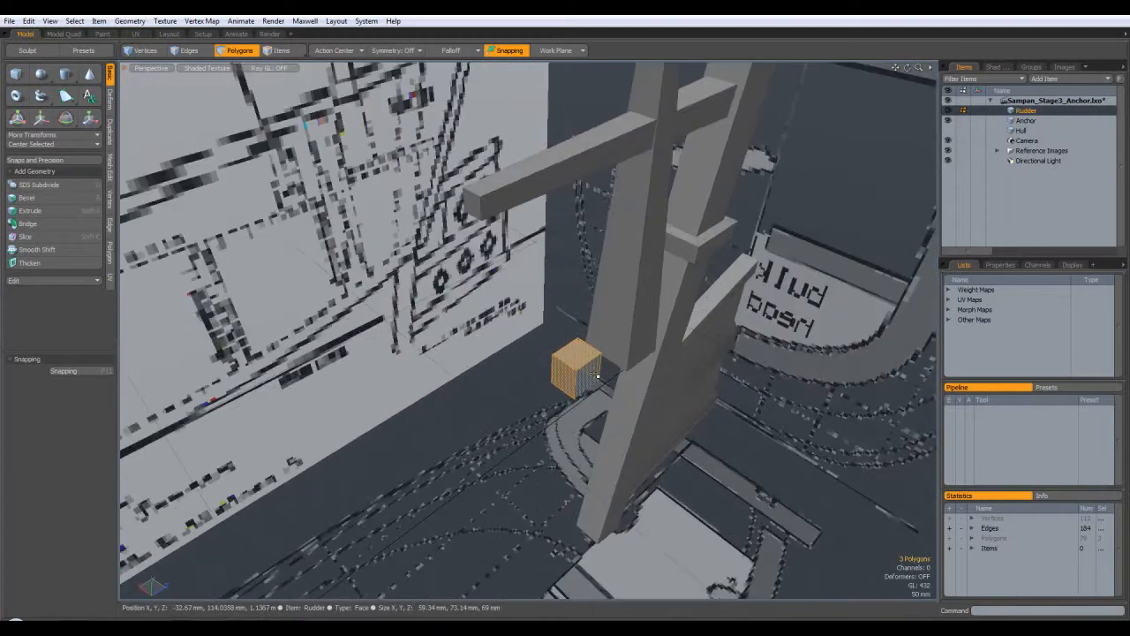
key(alt+c)
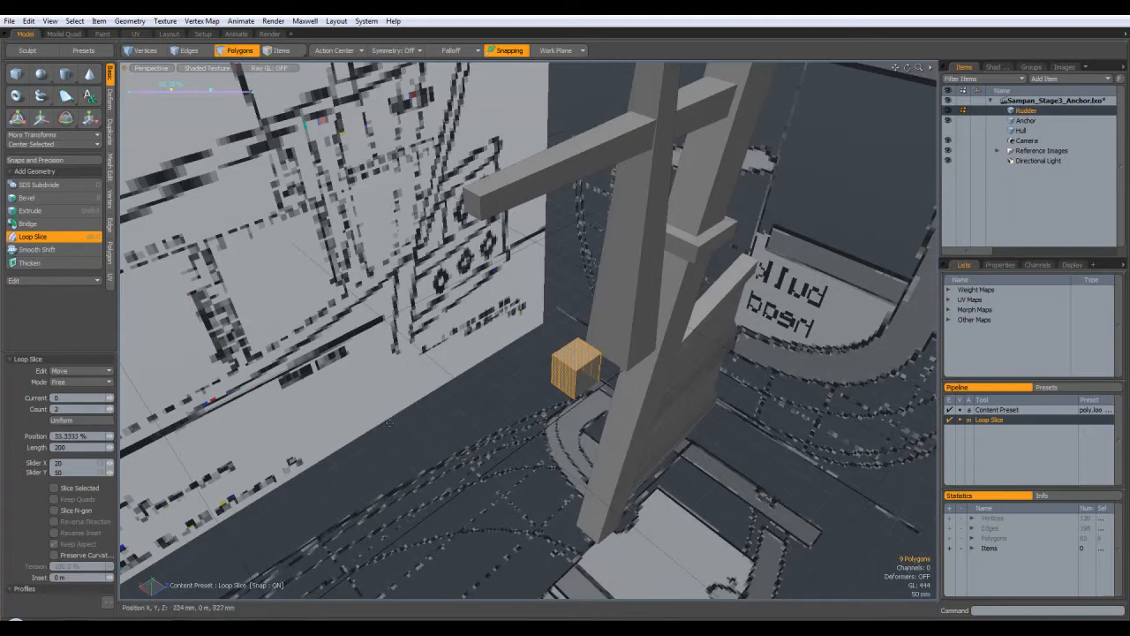
key(q)
click(468, 445)
Step: Select the whole box and slice it horizontally near its base in the front view, then clear the selection
alt+drag(533, 447, 598, 429)
double_click(563, 358)
key(KP_2)
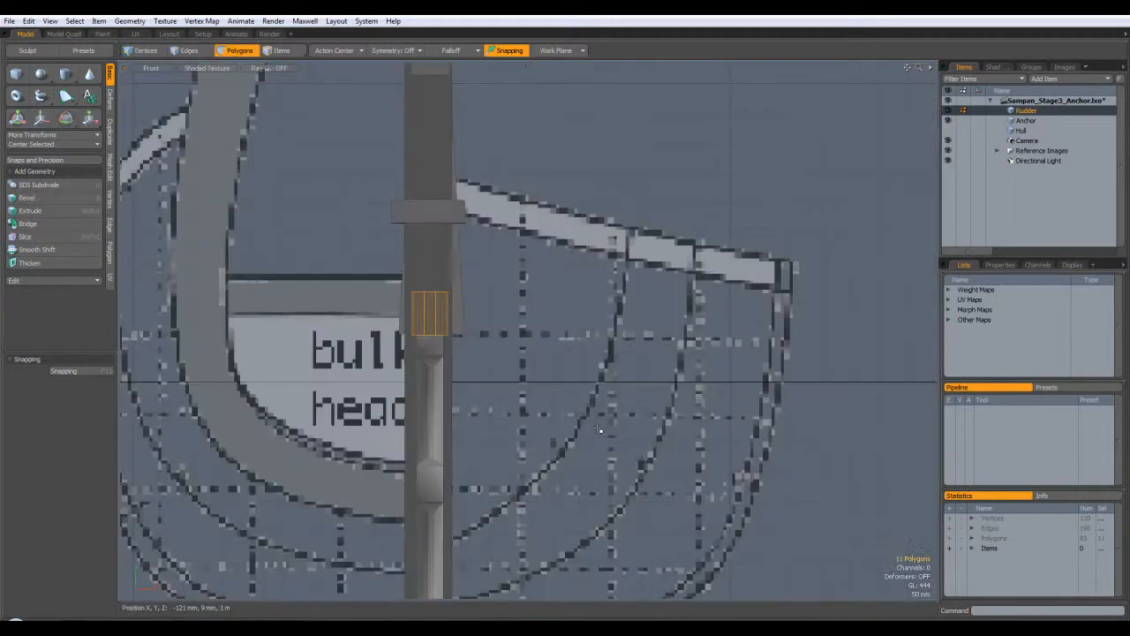
click(35, 236)
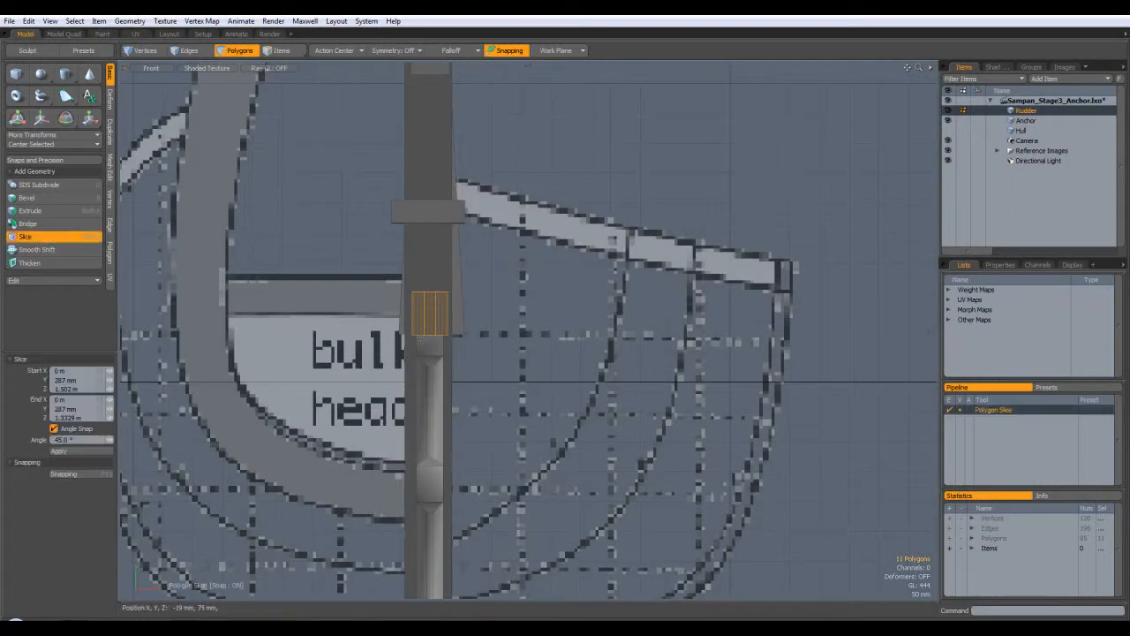
key(space)
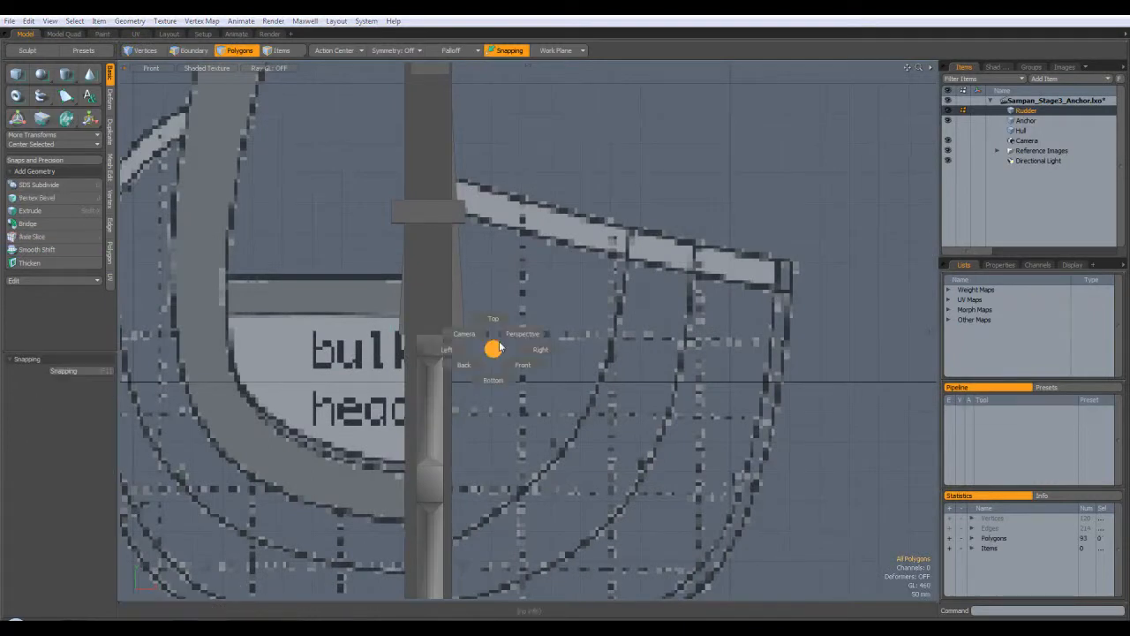
Step: Delete the box's middle-strip polygons above the horizontal slice to open a slot through it
alt+drag(504, 330, 558, 337)
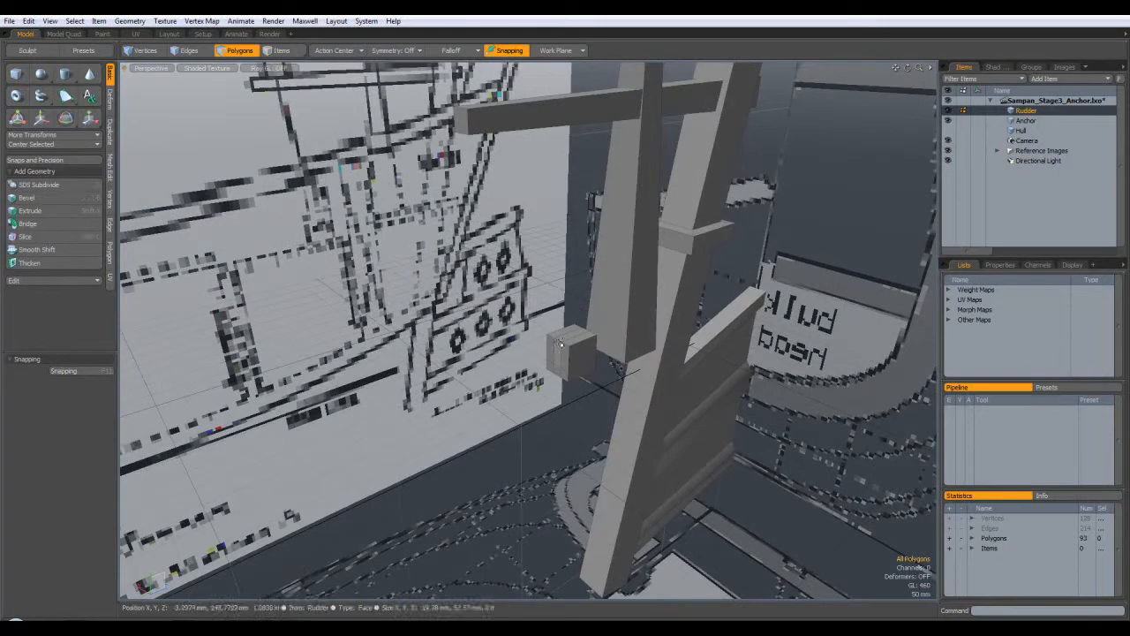
click(562, 349)
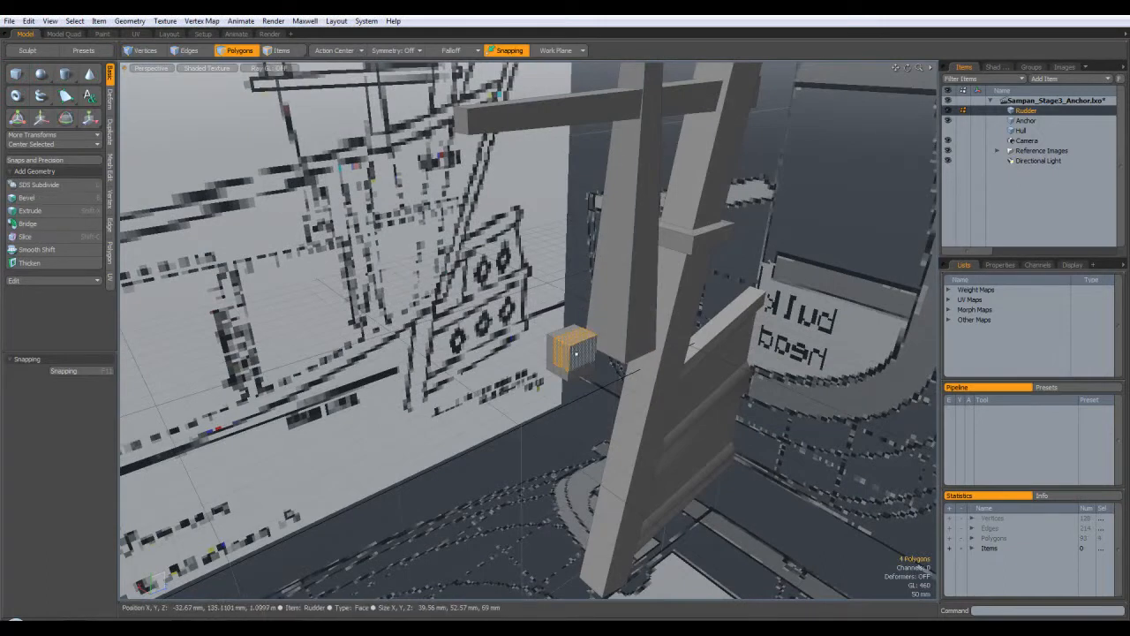
alt+drag(560, 349, 498, 362)
key(Delete)
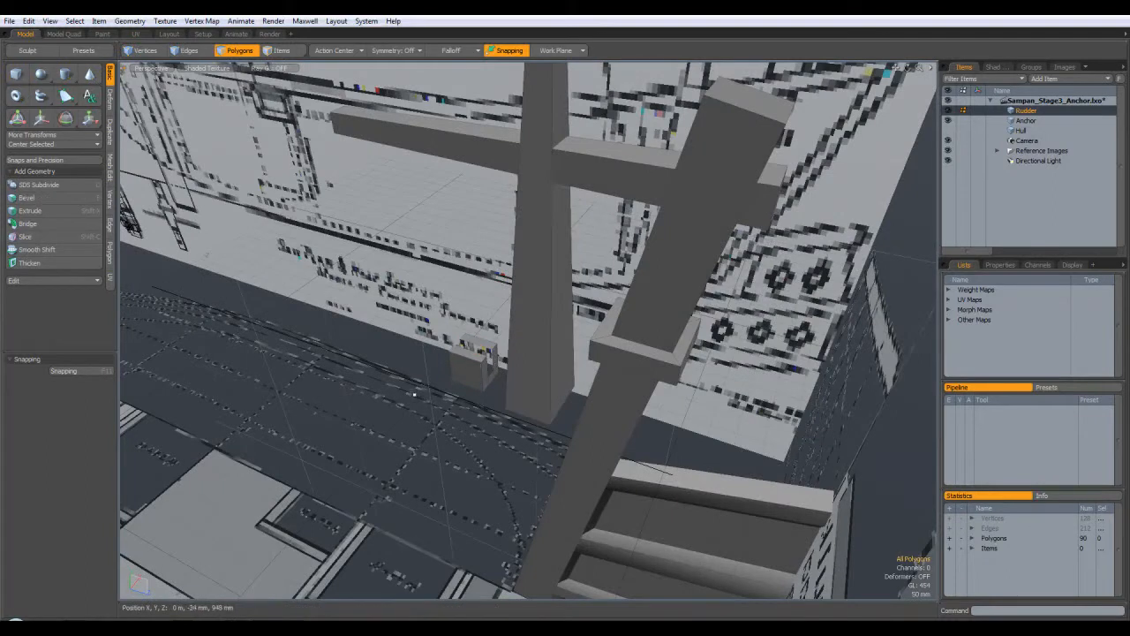
Step: Bridge the slot's two lower opening edges to create its floor
alt+drag(491, 272, 262, 139)
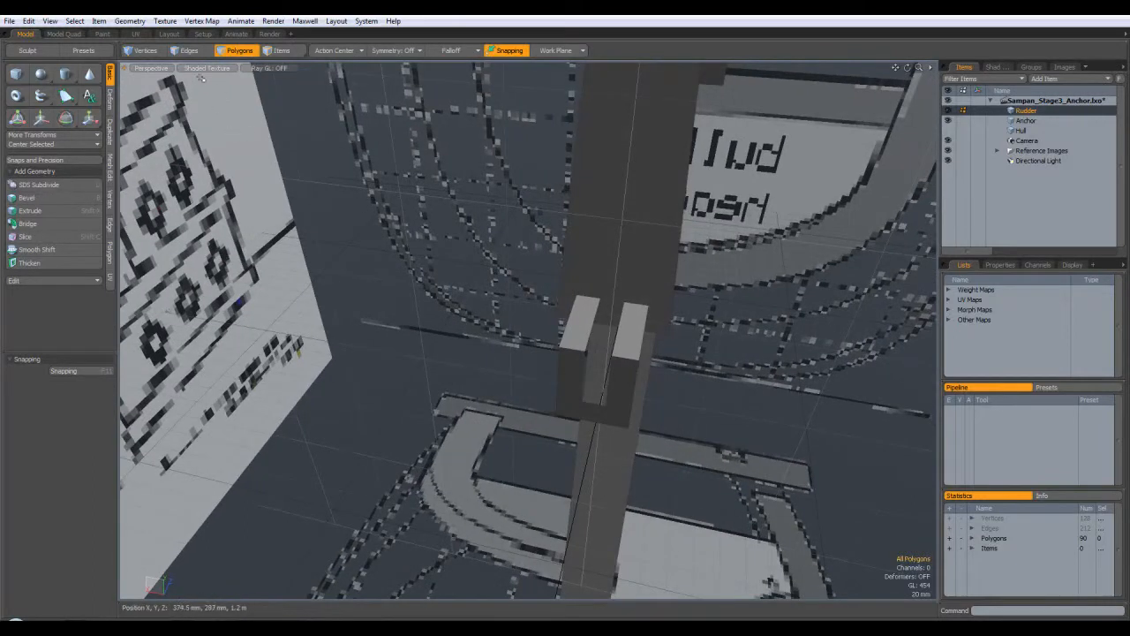
click(188, 51)
click(600, 364)
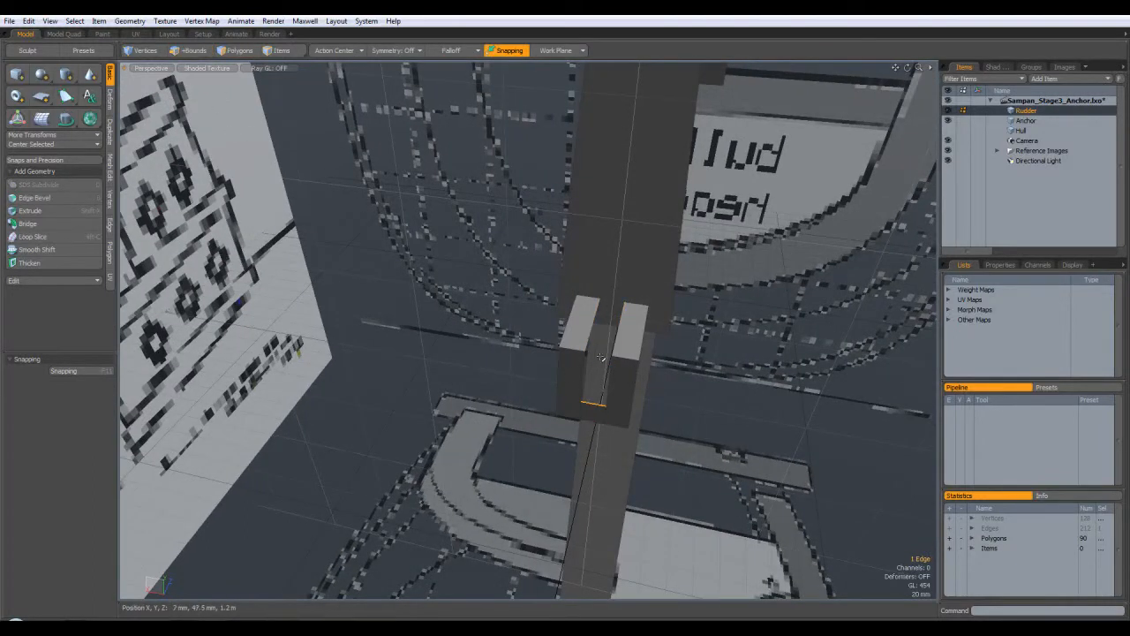
alt+drag(599, 364, 477, 397)
shift+click(459, 389)
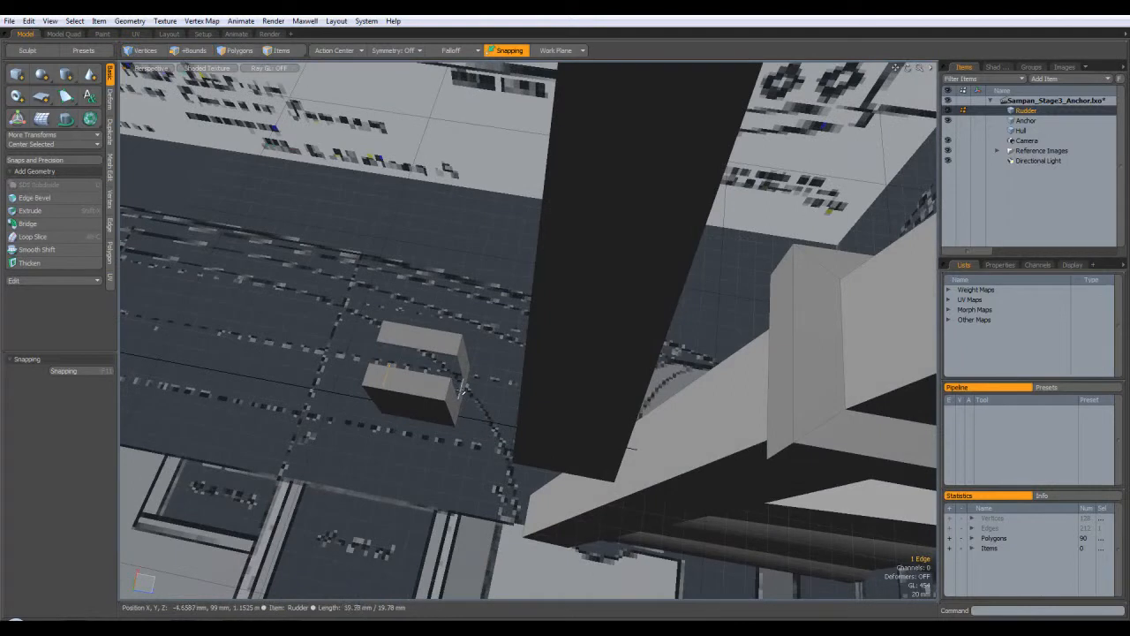
click(111, 249)
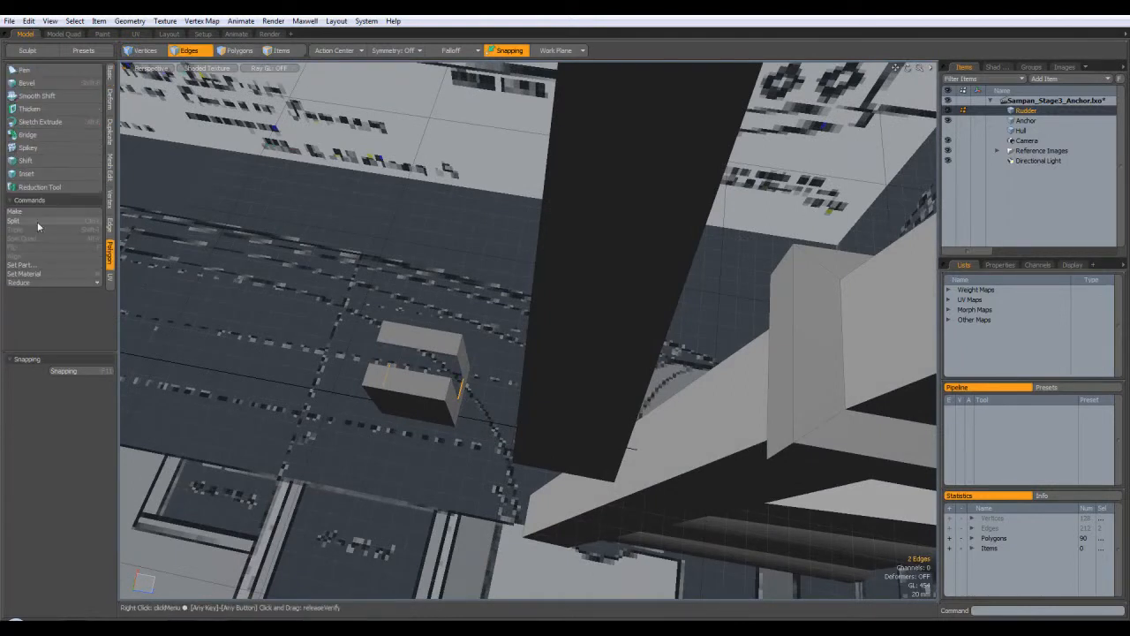
click(35, 134)
key(Escape)
Step: Bridge the two vertical edges along one side of the slot to close its first inner wall
alt+drag(351, 272, 562, 334)
shift+click(525, 325)
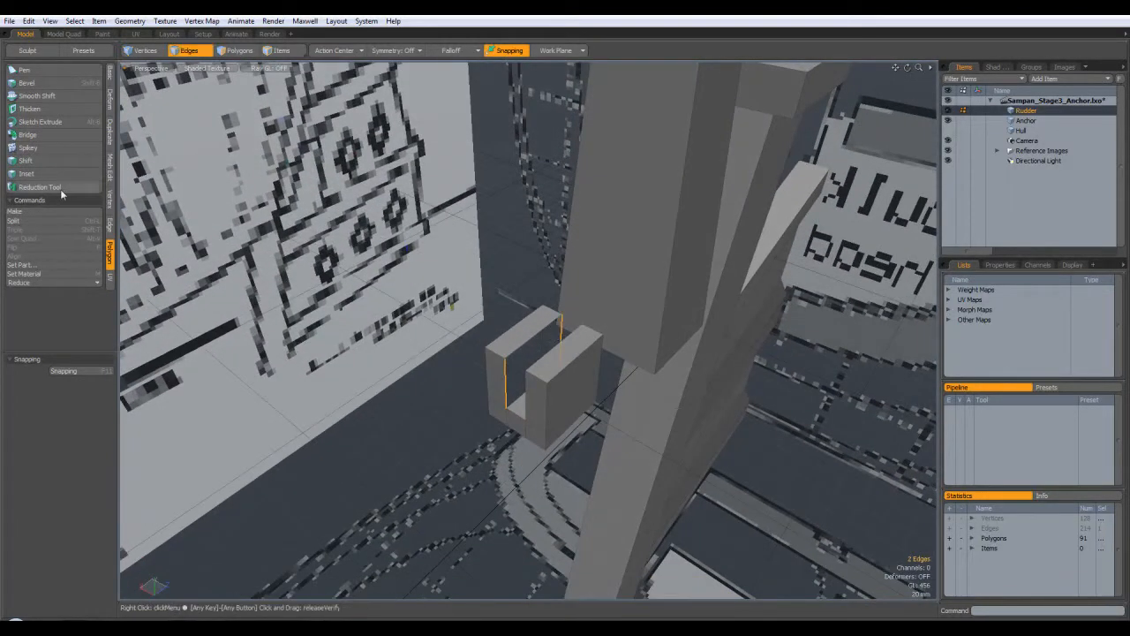
click(27, 134)
key(space)
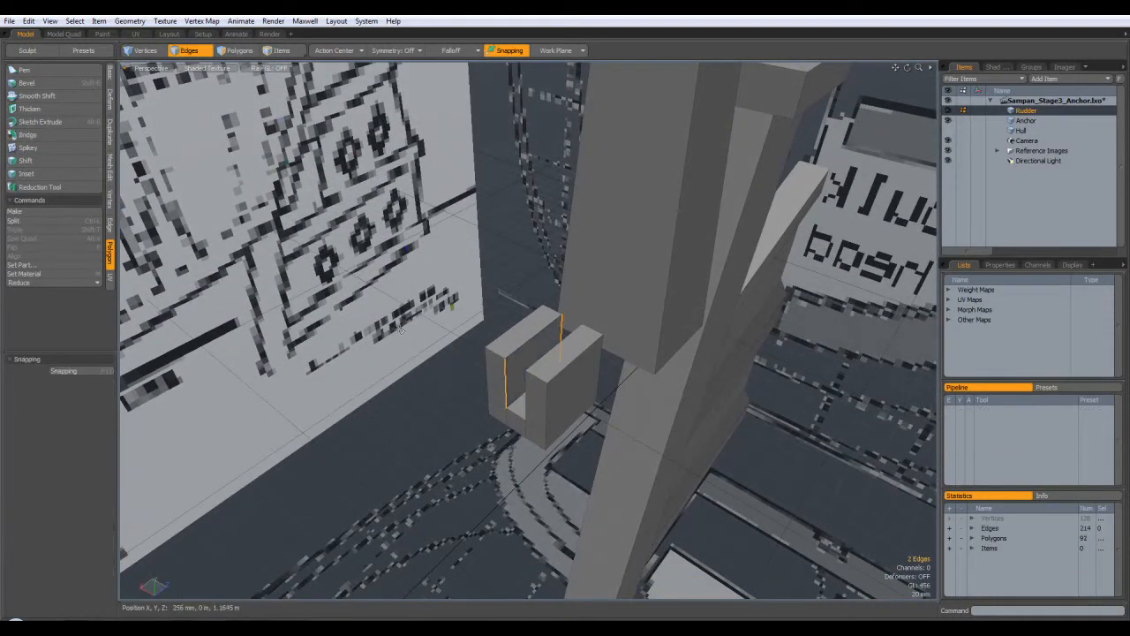
Step: Bridge the vertical edges on the slot's opposite side to close the second inner wall, then clear the selection
alt+drag(459, 437, 565, 389)
click(678, 344)
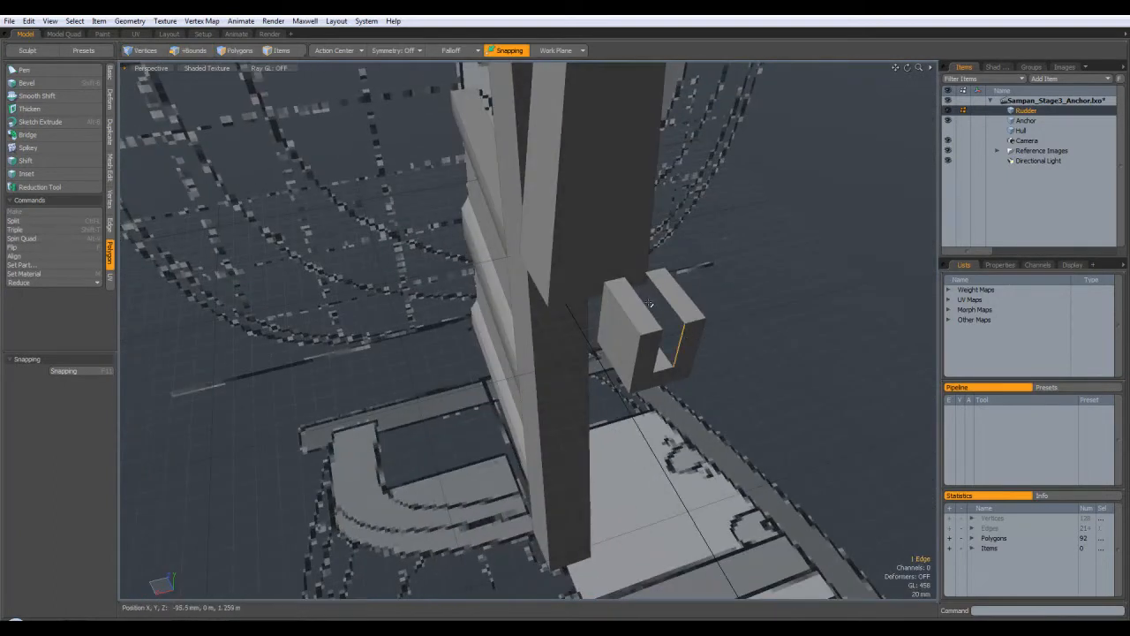
shift+click(648, 305)
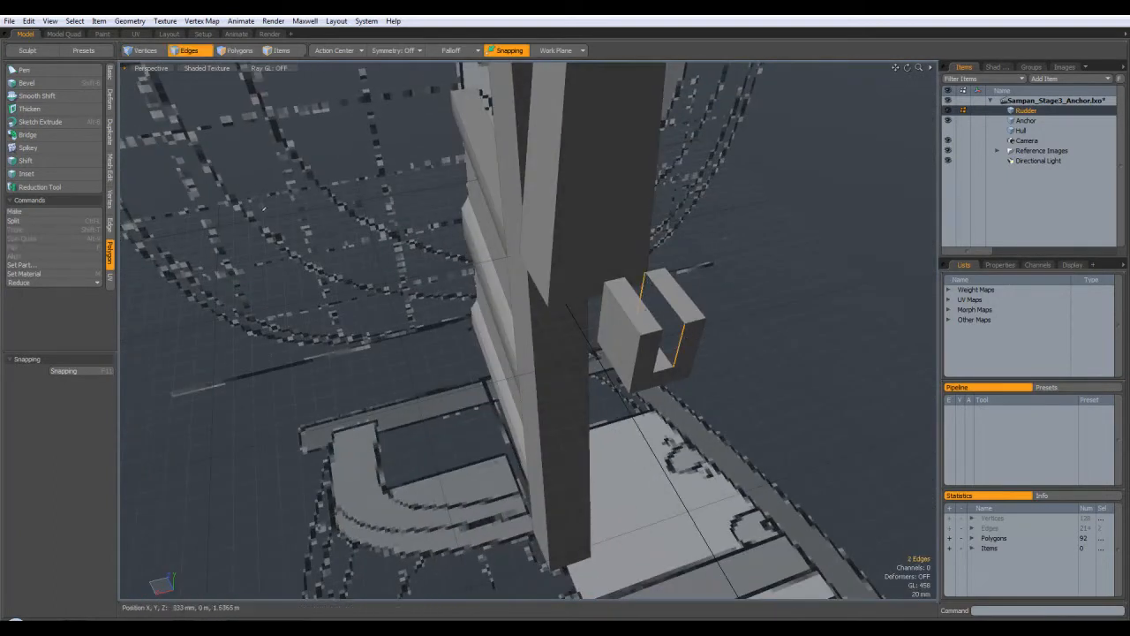
click(27, 134)
key(Escape)
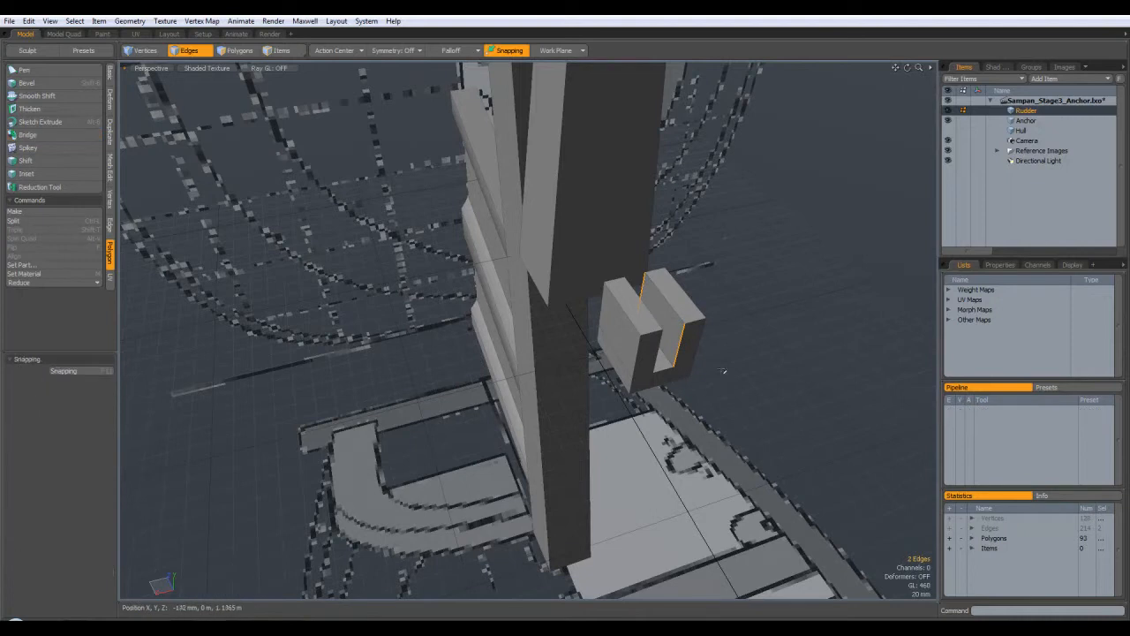
alt+drag(745, 388, 632, 358)
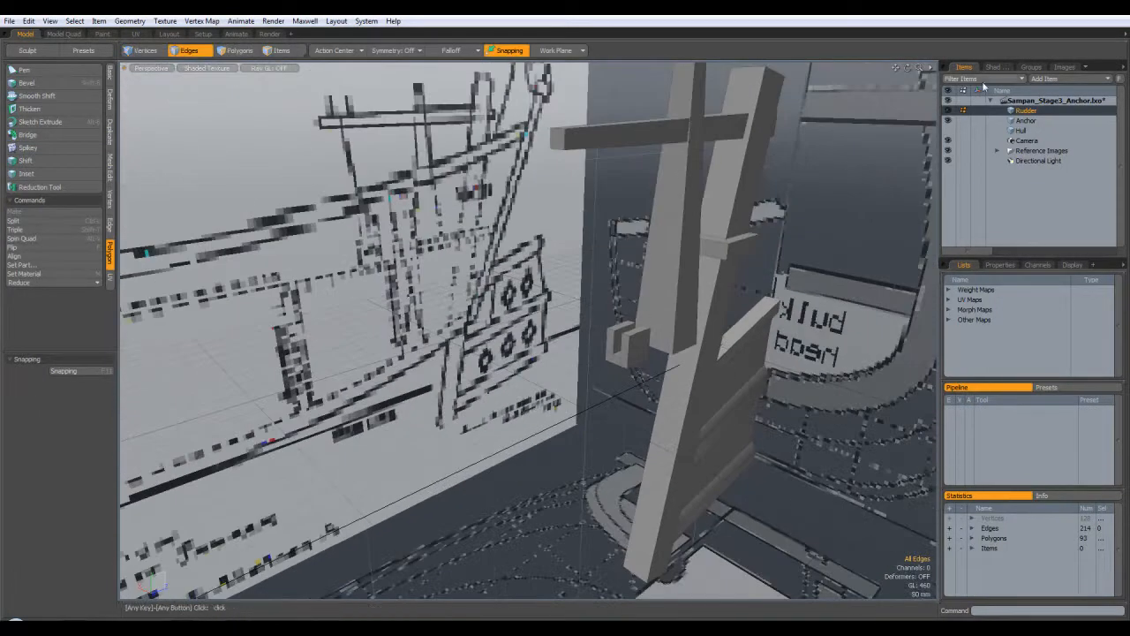
Step: Copy the small stepped peg near the anchor's lower end and paste it into the Rudder item
click(1025, 120)
alt+drag(799, 300, 522, 180)
alt+shift+drag(386, 257, 590, 191)
alt+drag(388, 291, 507, 336)
scroll(503, 337, up, 3)
double_click(397, 340)
click(236, 51)
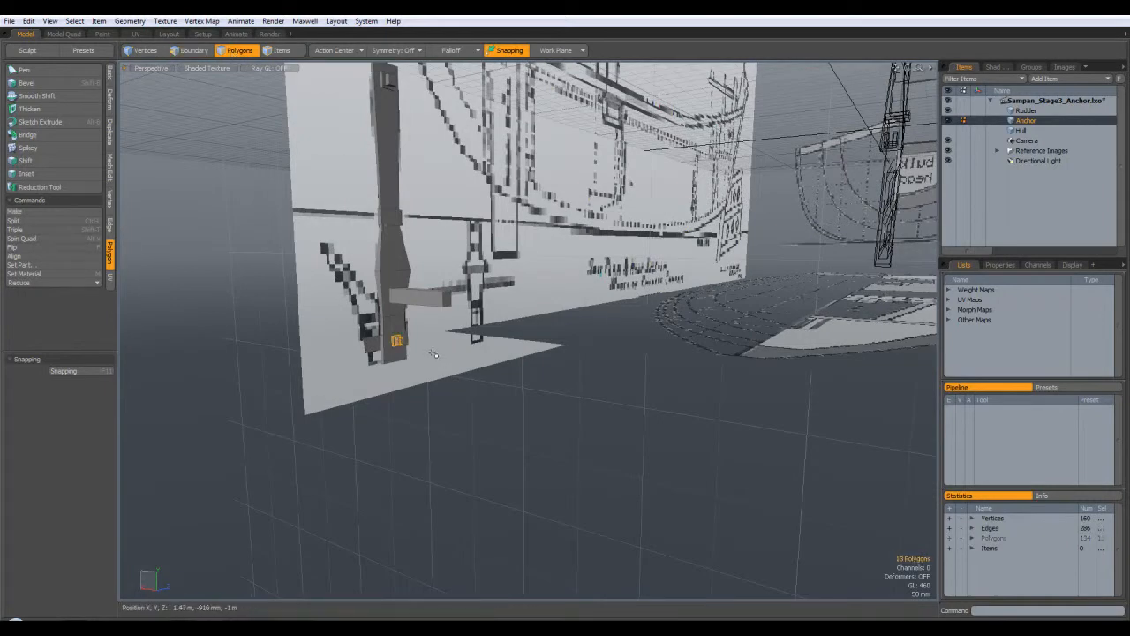
click(1026, 110)
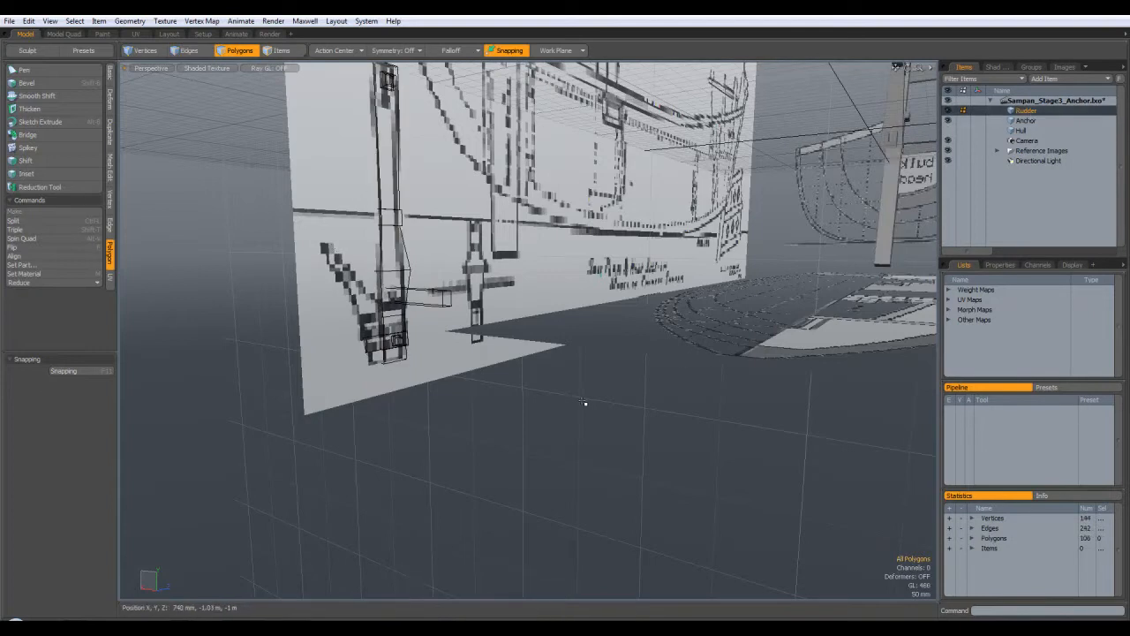
key(w)
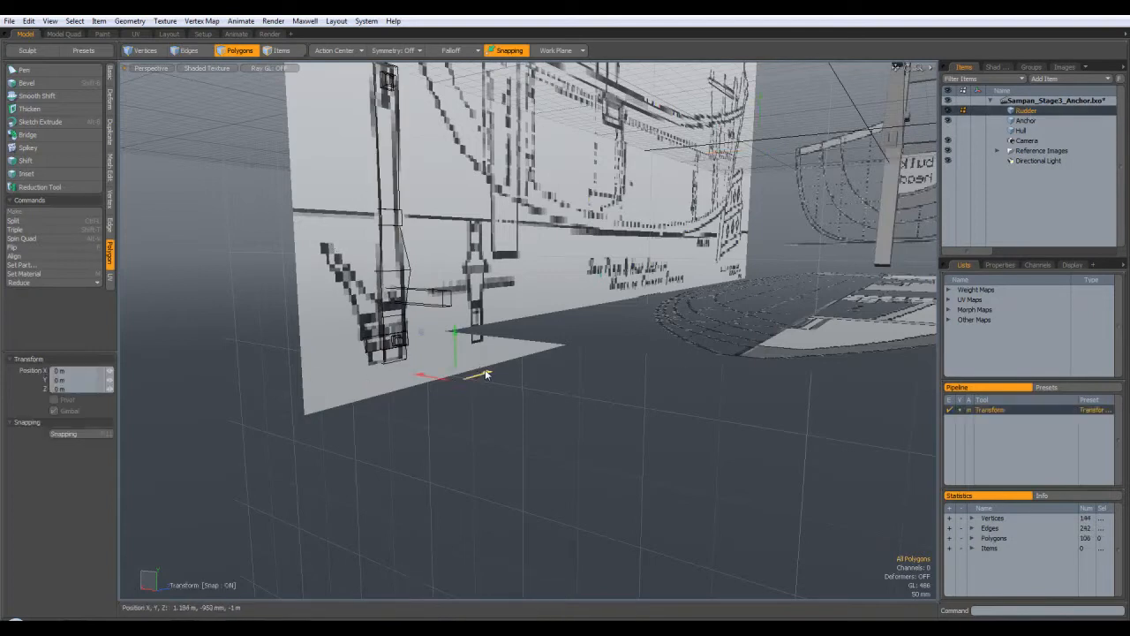
drag(485, 374, 556, 352)
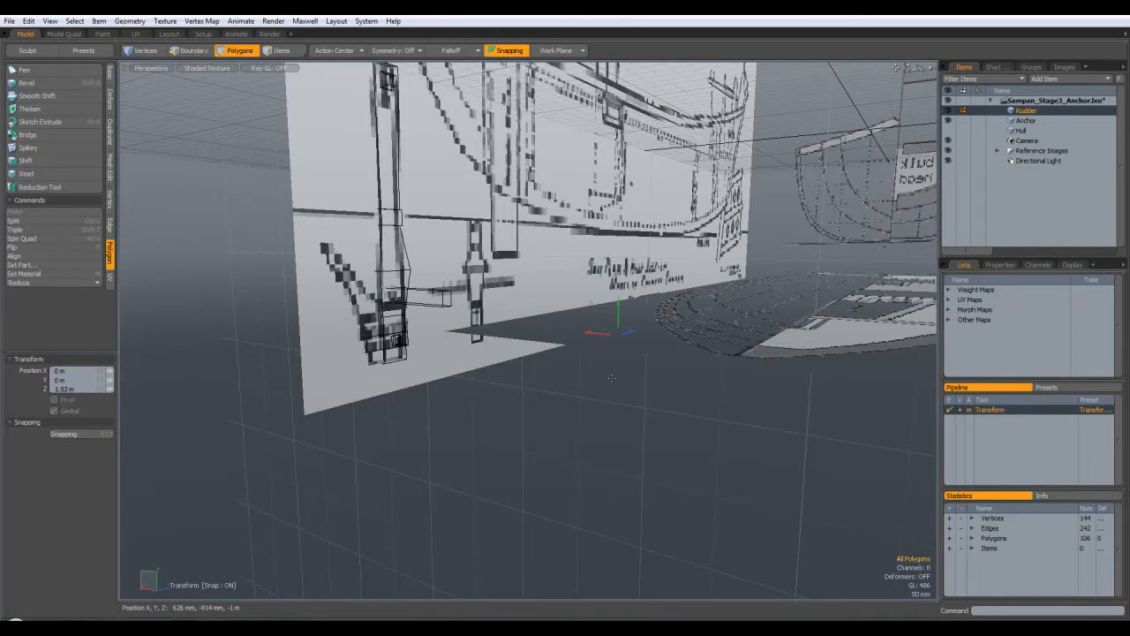
key(space)
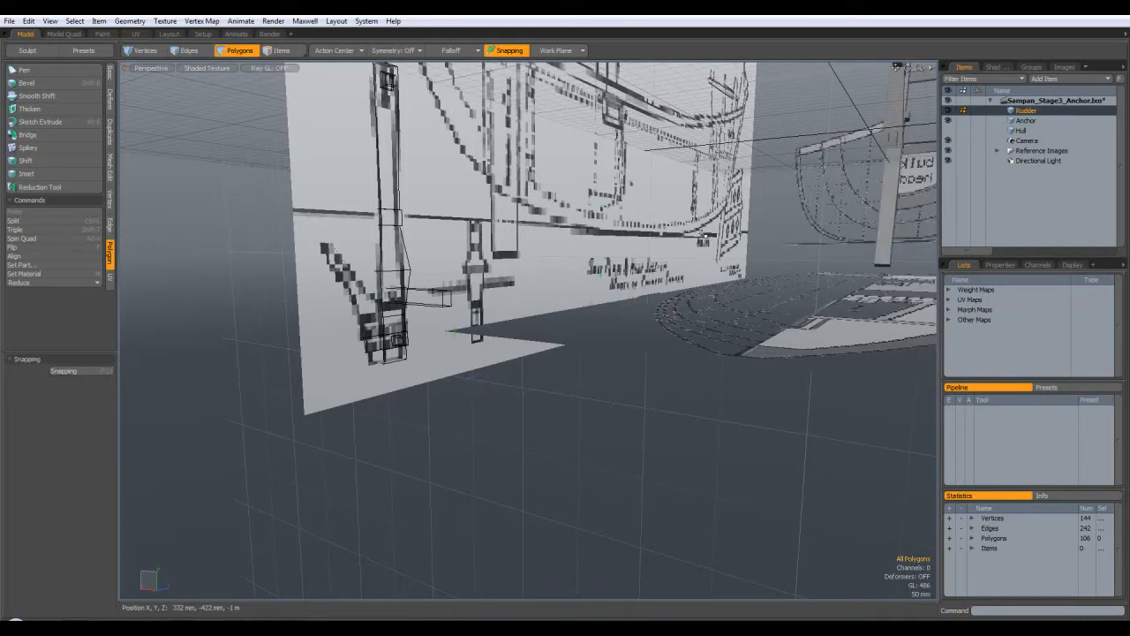
Step: Select the pasted peg and move it in the top view next to the slotted box by the rudder
double_click(398, 340)
key(w)
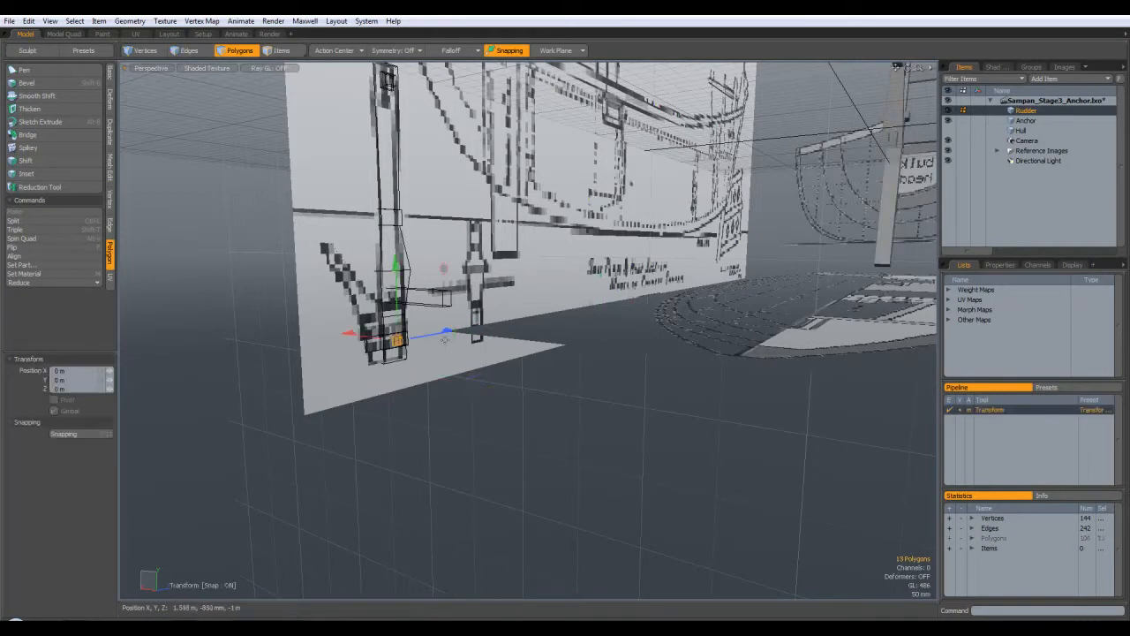
key(ctrl+1)
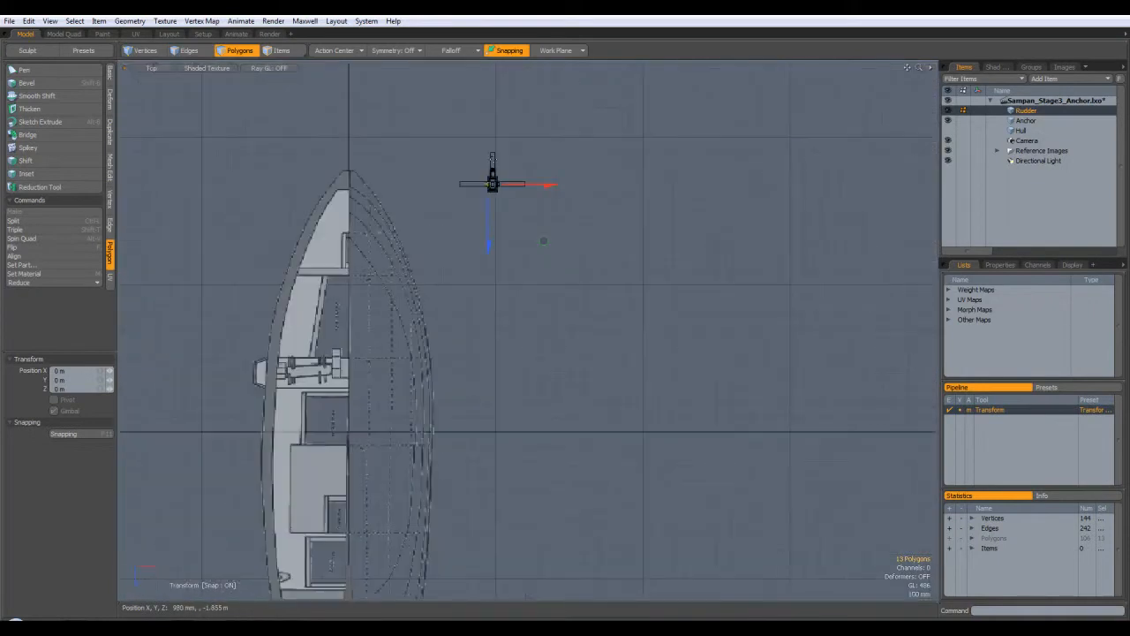
middle_drag(477, 532, 595, 225)
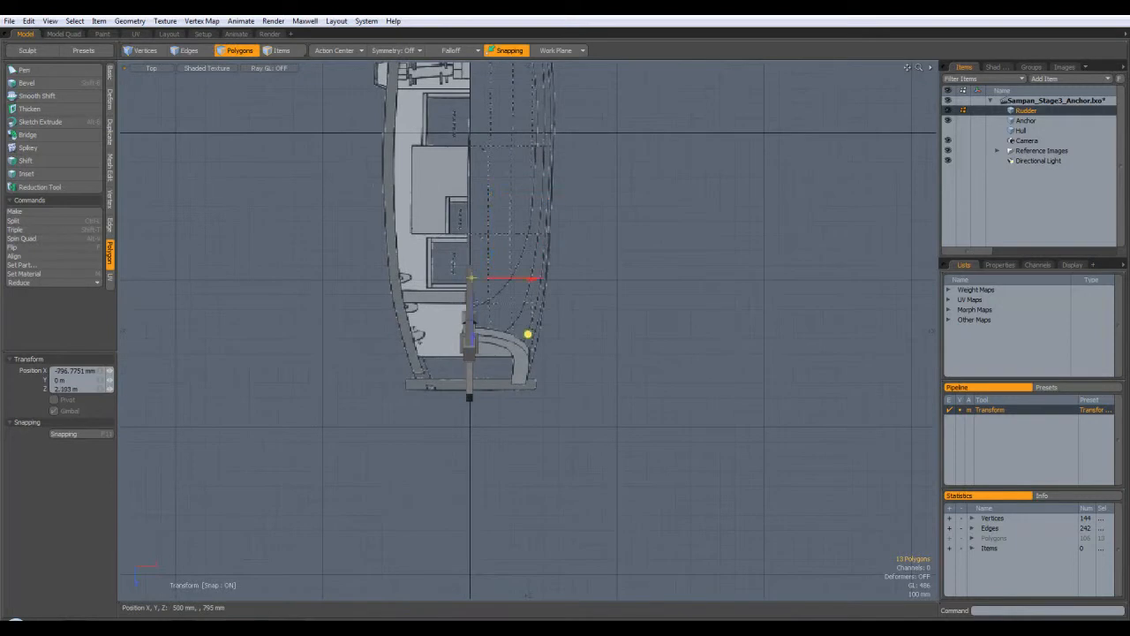
drag(461, 316, 459, 298)
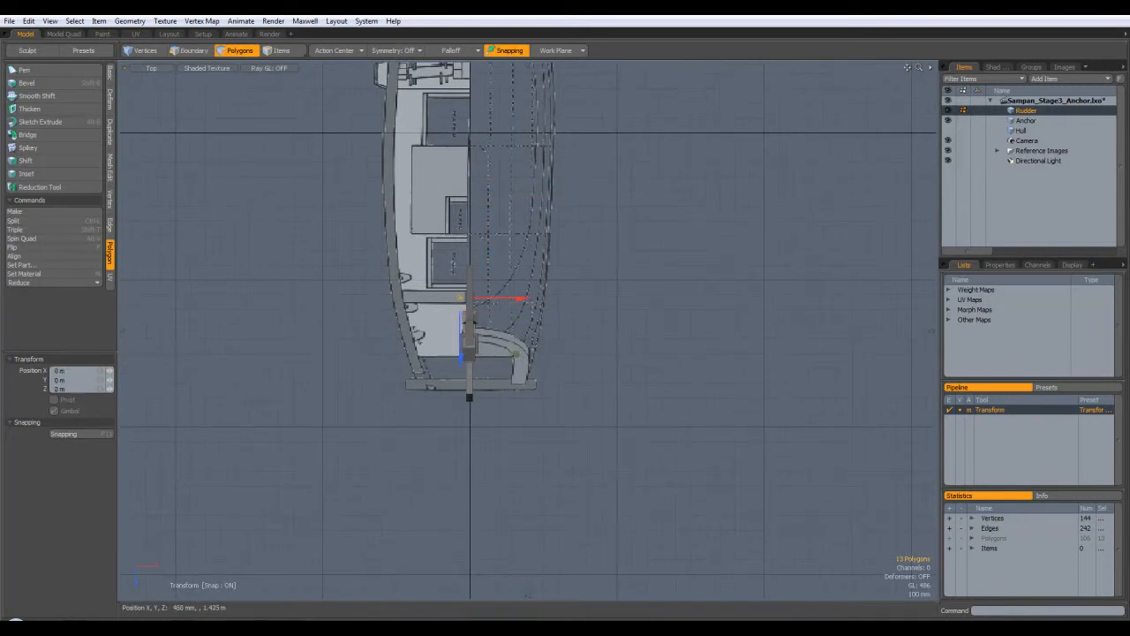
Step: Raise the peg 832 mm along Y in the perspective view to the slotted box's height
key(ctrl+space)
click(562, 292)
scroll(507, 308, up, 6)
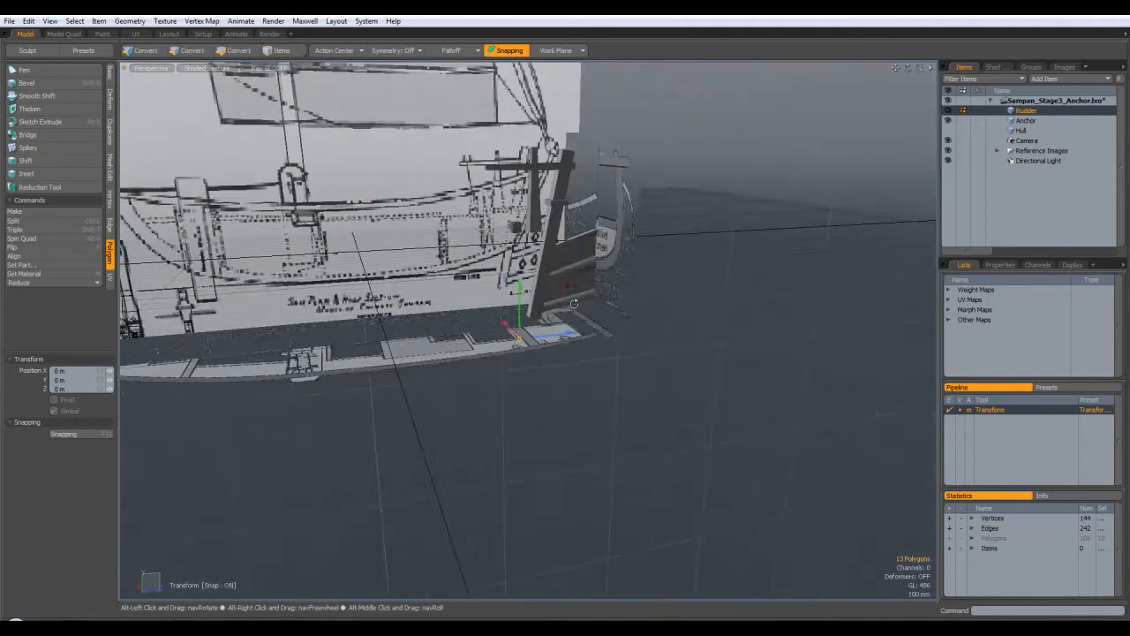
drag(506, 304, 501, 97)
key(shift+a)
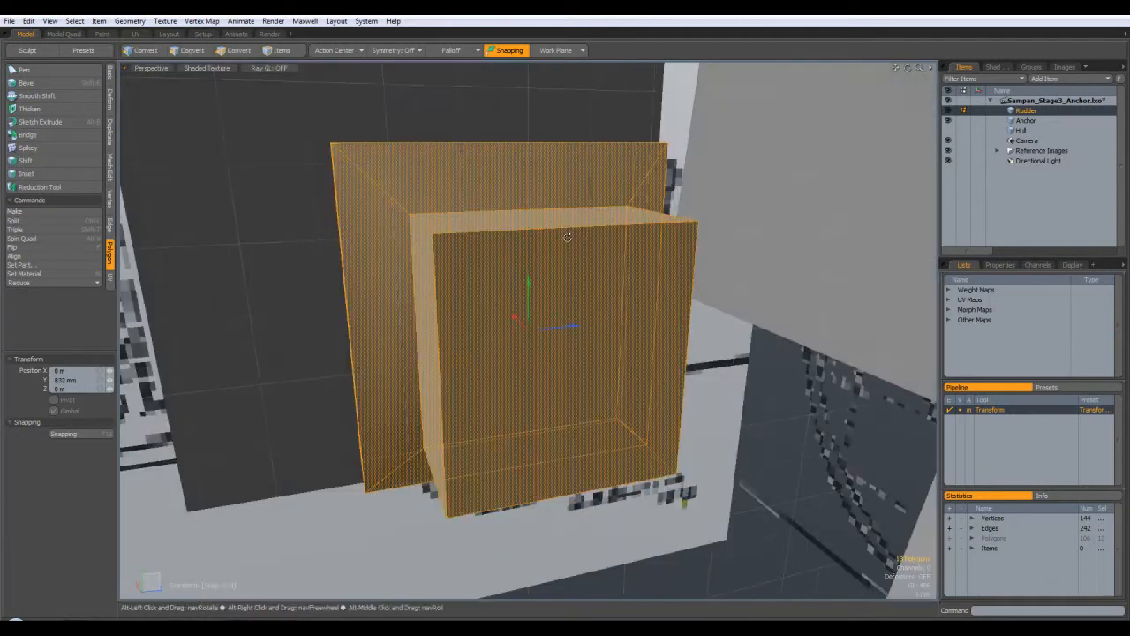
Step: Shift the peg 28.5 mm along X and set its Y offset to 847.5 mm, placing it on the slotted box's side
scroll(574, 245, down, 5)
alt+drag(575, 245, 400, 239)
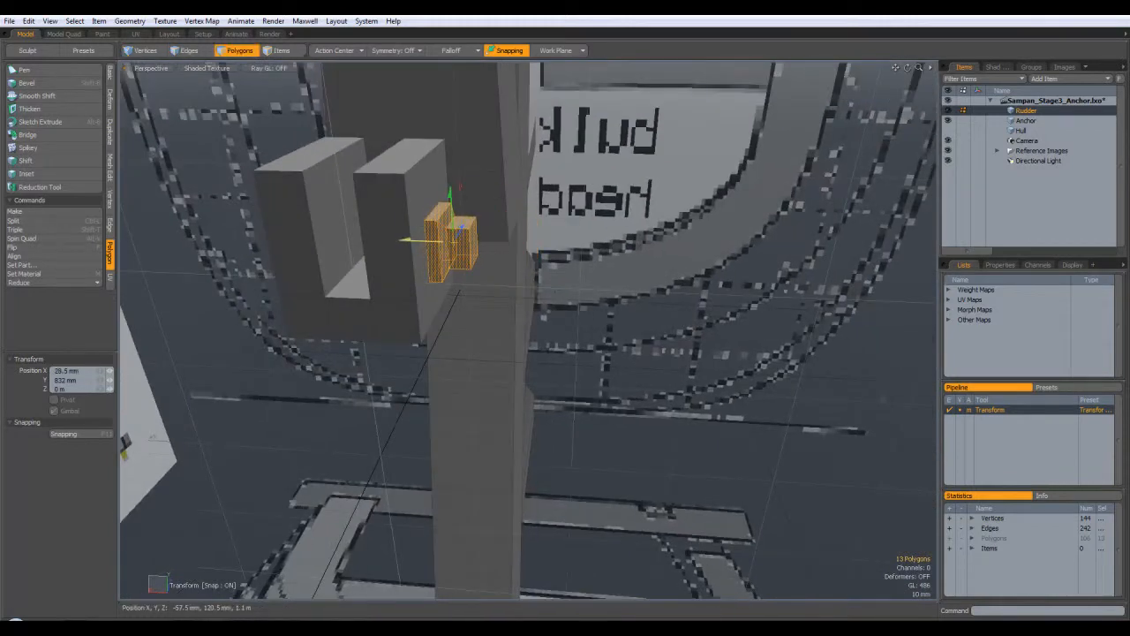
drag(451, 196, 377, 165)
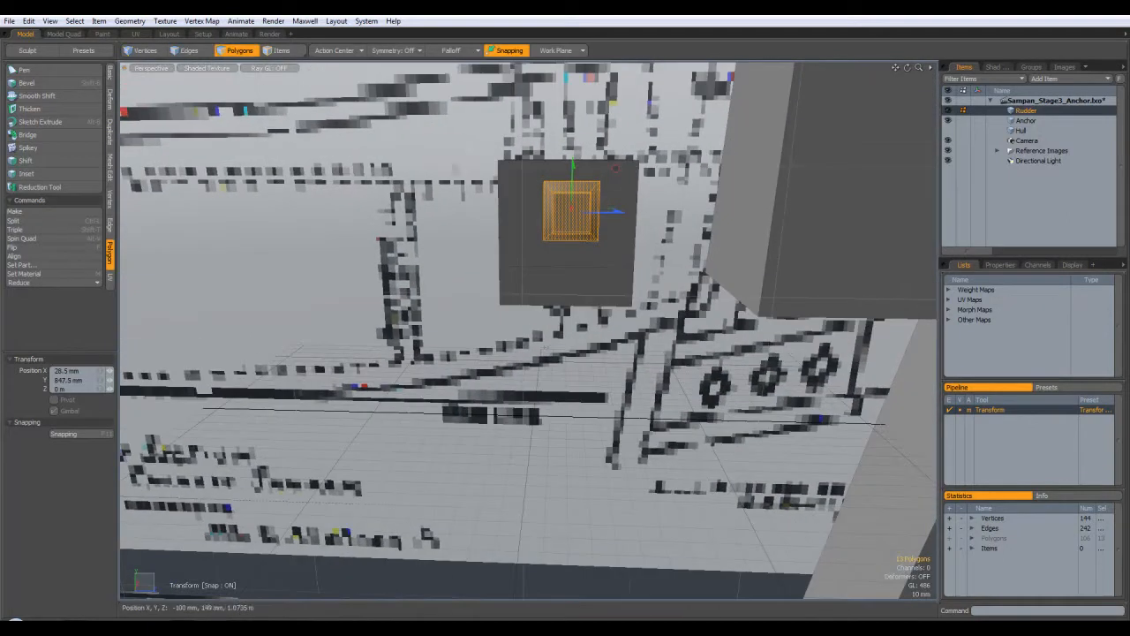
Step: Scale the pasted peg uniformly to 83.5 %
key(r)
drag(572, 222, 572, 209)
alt+drag(637, 263, 797, 318)
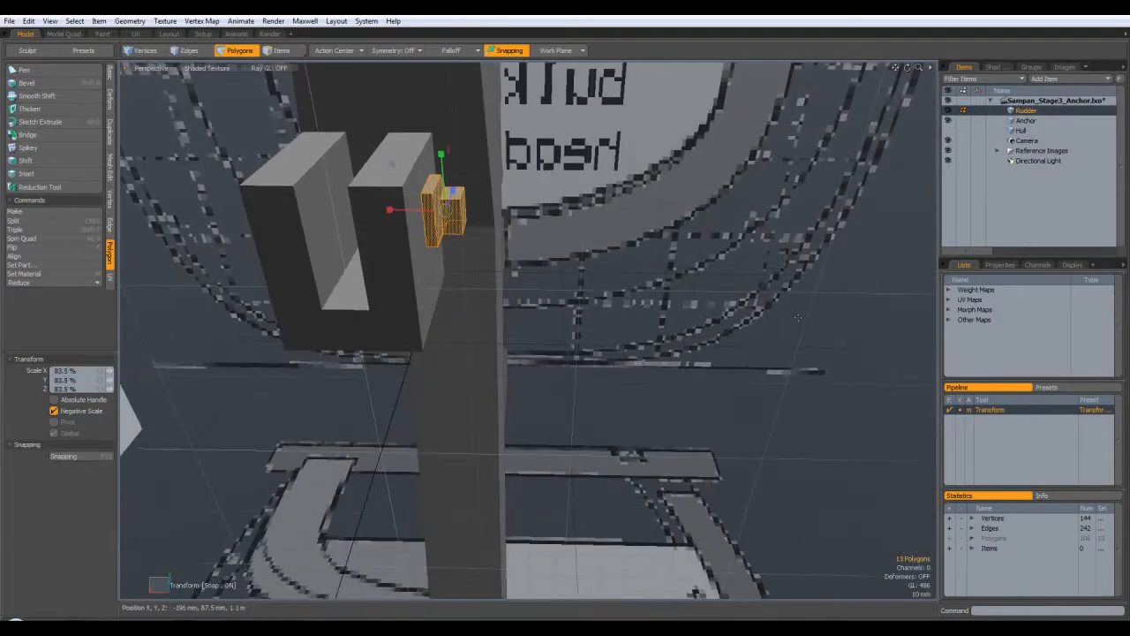
Step: In the top view, move the peg 1.5 mm along X against the slotted bracket's side and deselect it
key(KP_3)
key(KP_2)
key(KP_1)
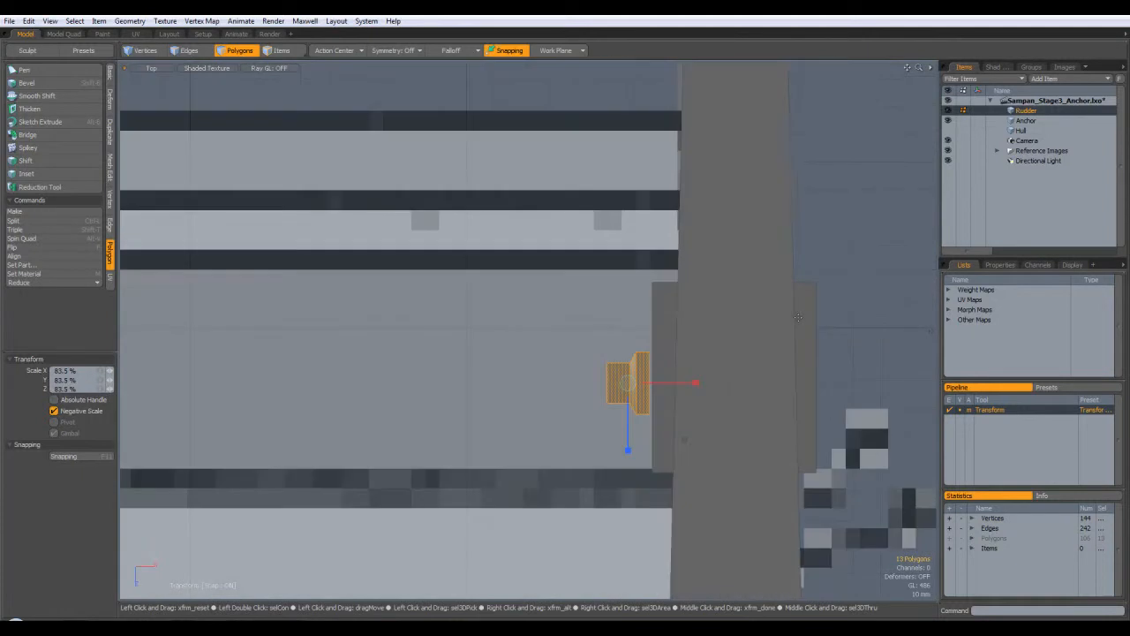
key(w)
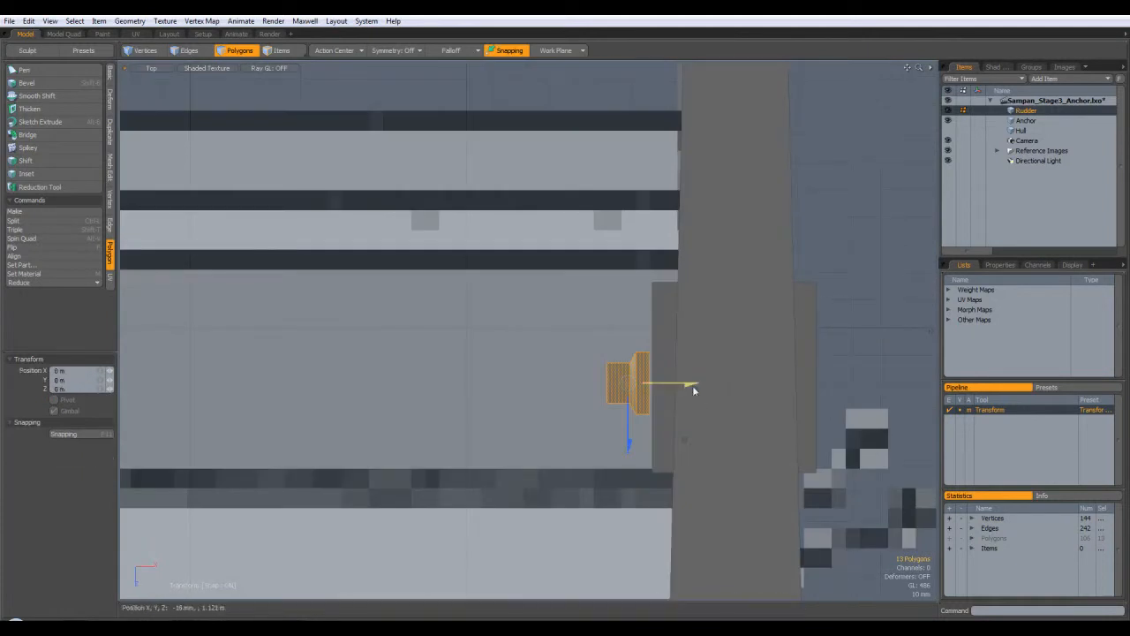
drag(684, 439, 688, 439)
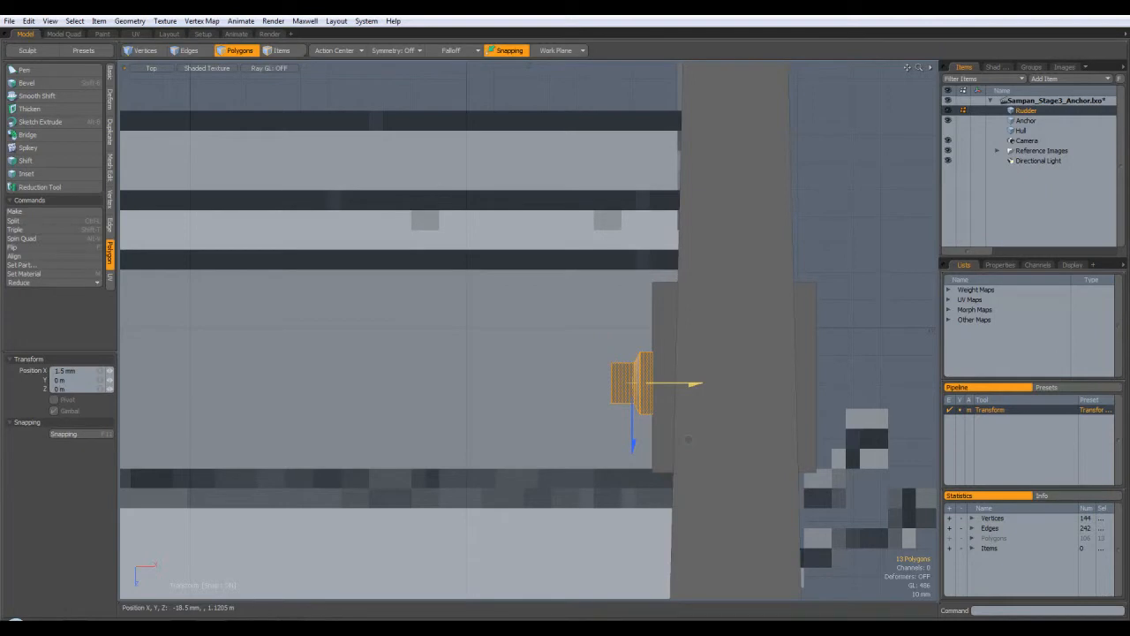
key(q)
click(459, 397)
Step: Duplicate the peg, move the copy along X beyond the bracket's opposite side and rotate it -180° about Y
double_click(623, 407)
key(w)
drag(700, 388, 784, 384)
key(e)
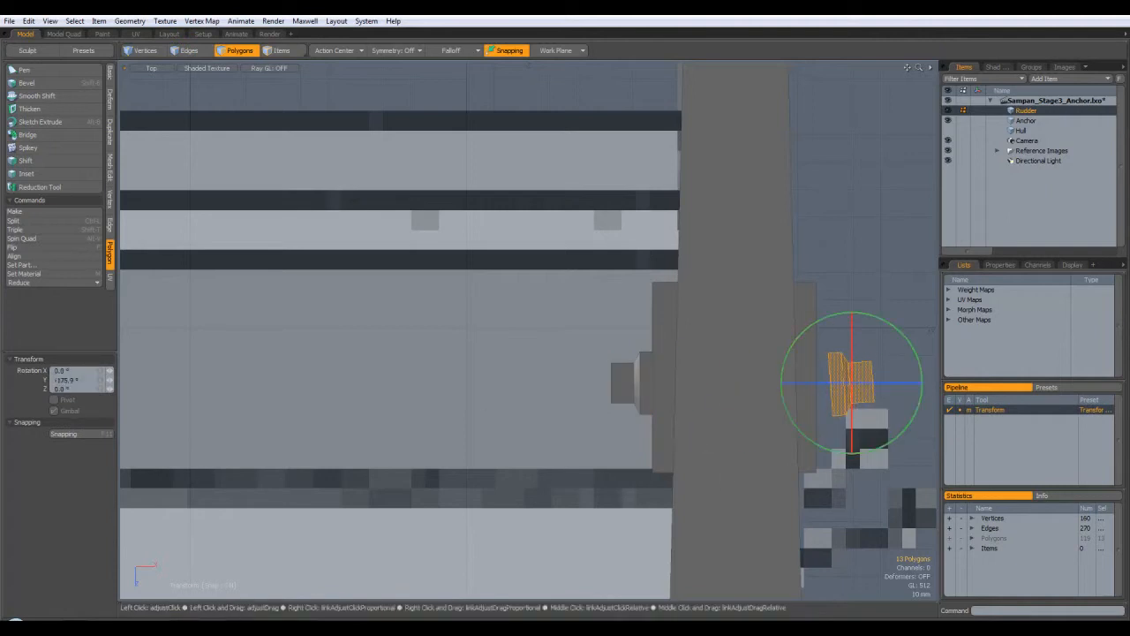
text(-180)
key(Return)
key(q)
Step: Move the mirrored peg copy -5.5 mm along X against the bracket's outer face and return to the perspective view
key(w)
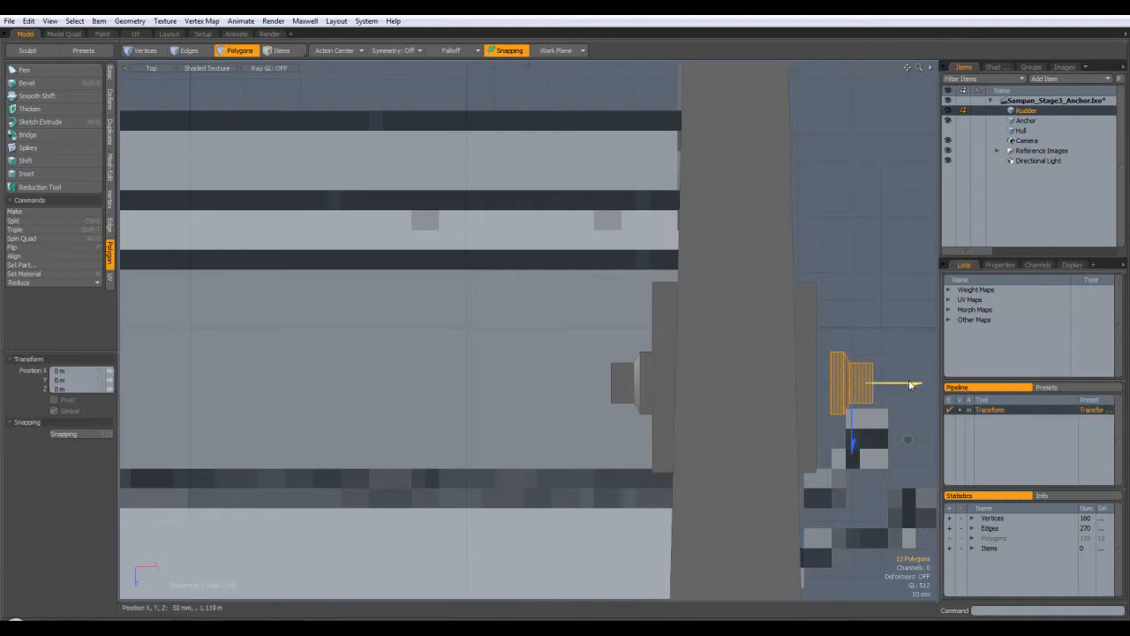
drag(908, 438, 893, 439)
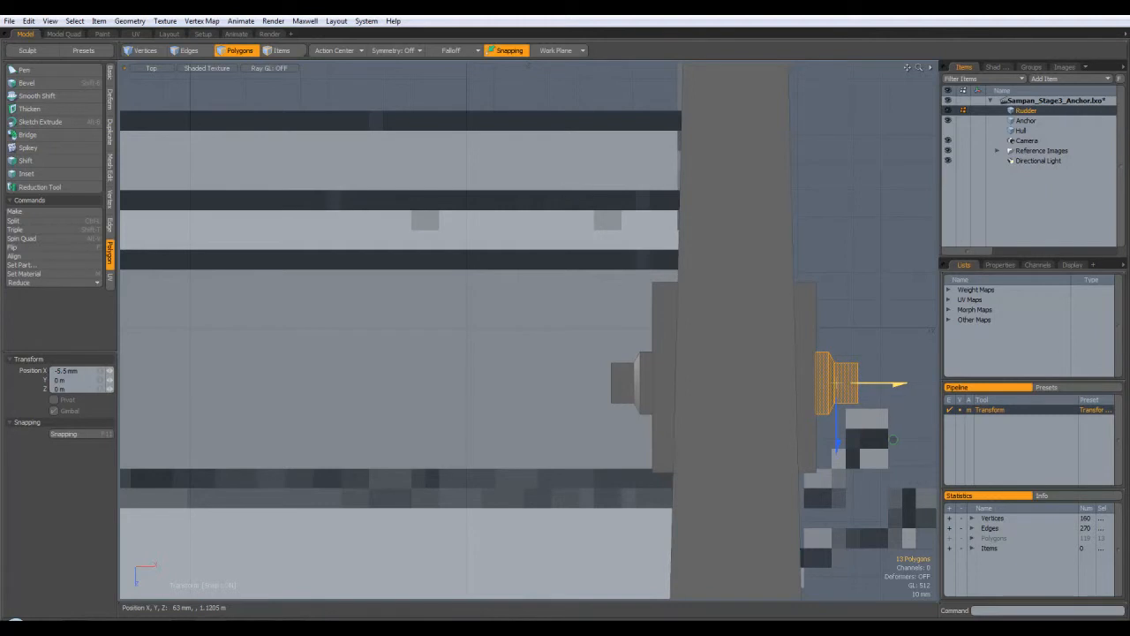
key(q)
click(850, 303)
key(ctrl+space)
click(854, 281)
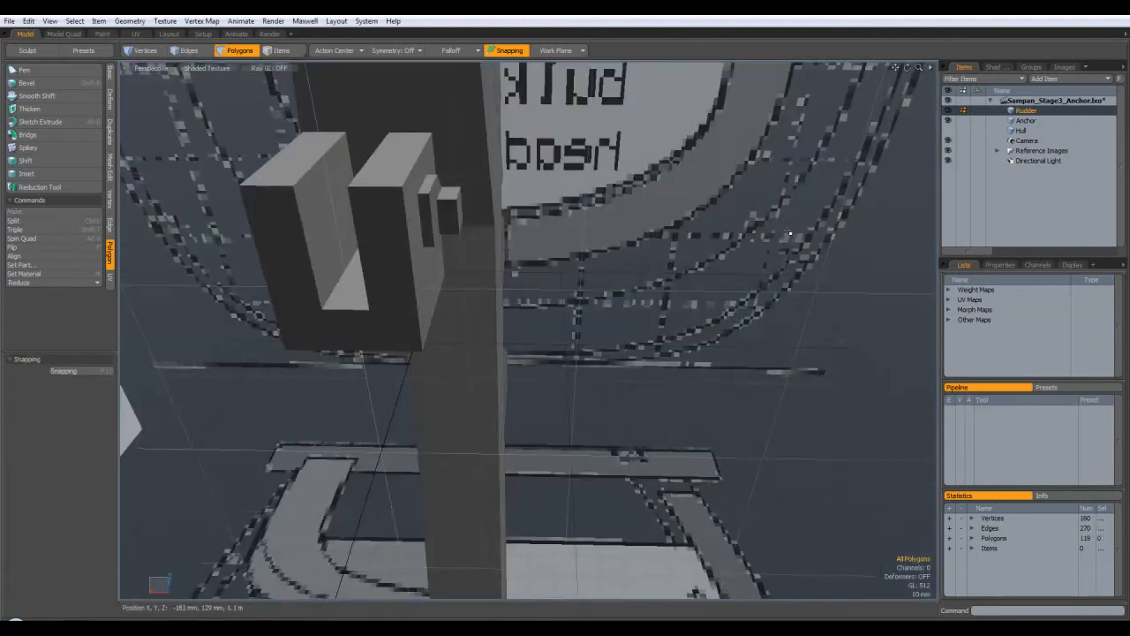
Step: Delete the two facing inner wall polygons of the bracket's slot
alt+drag(718, 359, 494, 315)
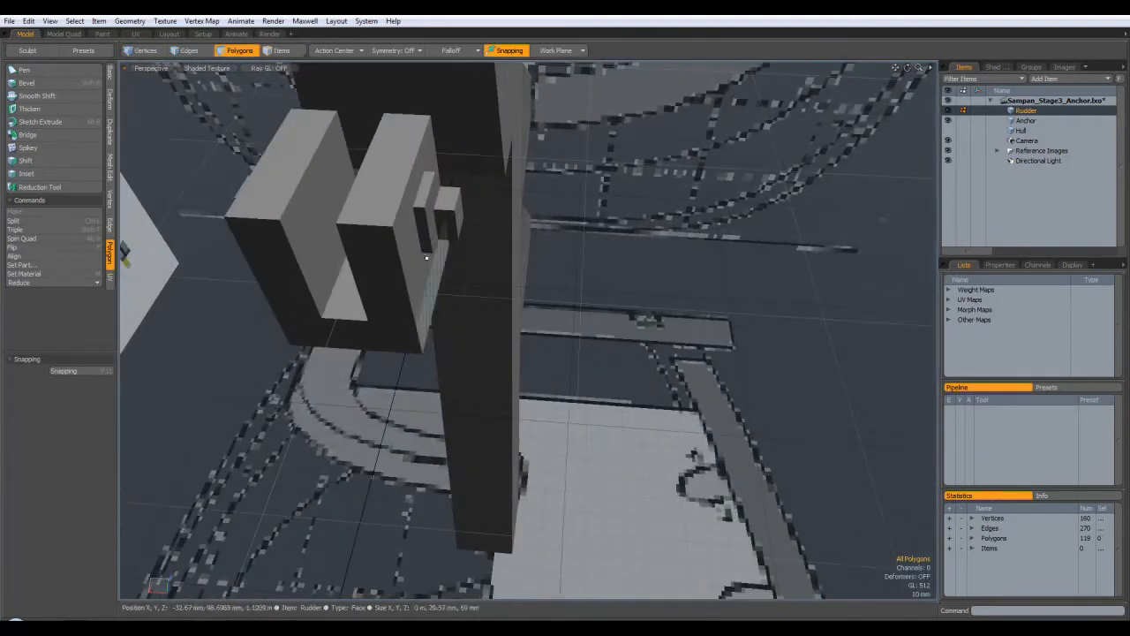
click(347, 212)
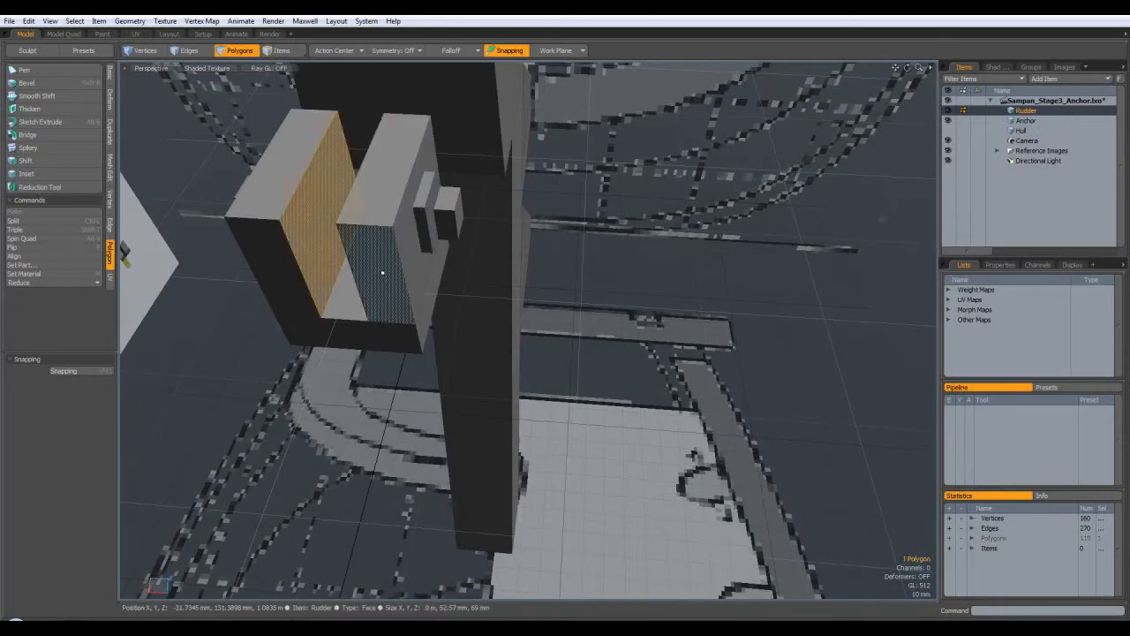
key(Delete)
alt+drag(482, 300, 444, 265)
click(445, 265)
key(Delete)
alt+drag(504, 311, 538, 281)
Step: Select the open base edge loops of both pegs and bridge them into a pin running across the slot
click(190, 51)
double_click(450, 246)
alt+drag(450, 245, 335, 199)
shift+double_click(337, 191)
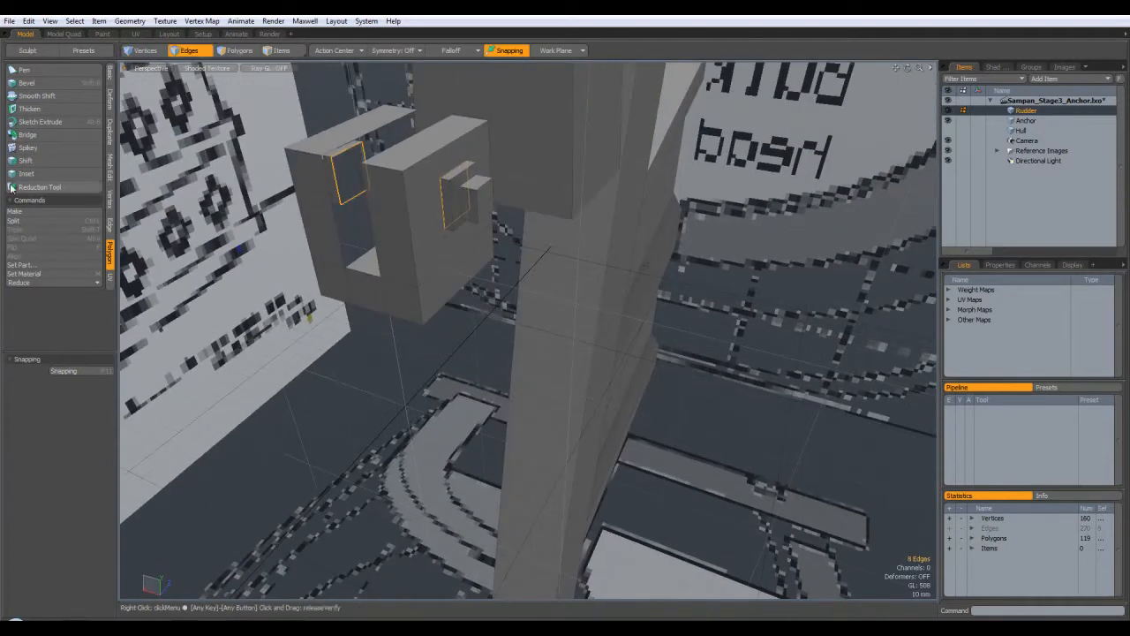
click(35, 136)
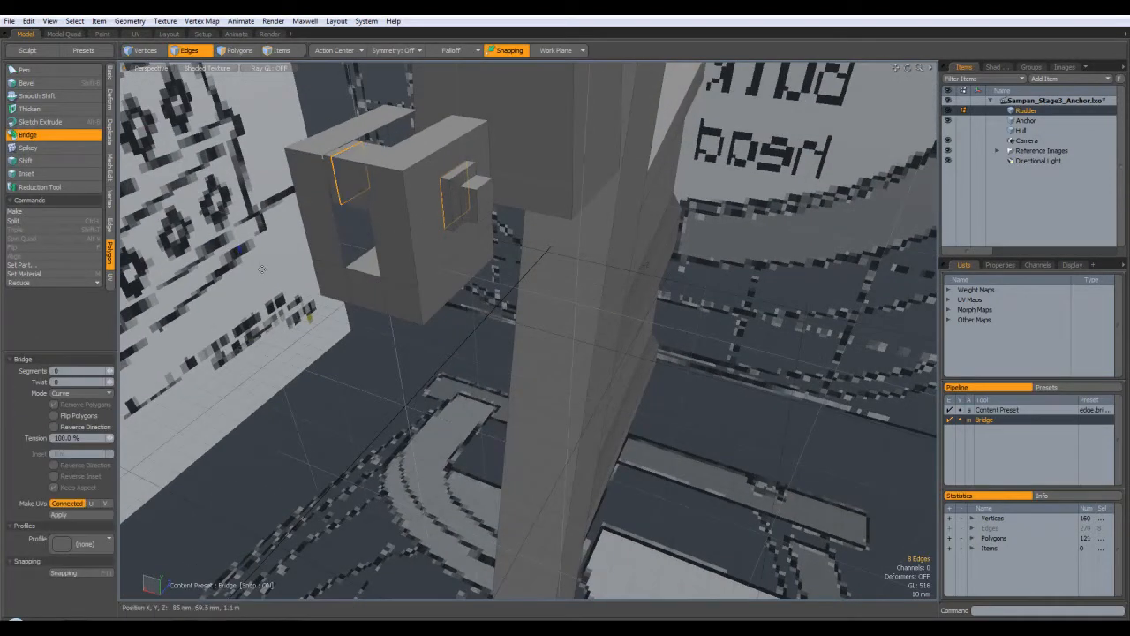
key(Escape)
key(Escape)
Step: Fill the slot's two open inner walls with polygons again
alt+drag(262, 274, 487, 327)
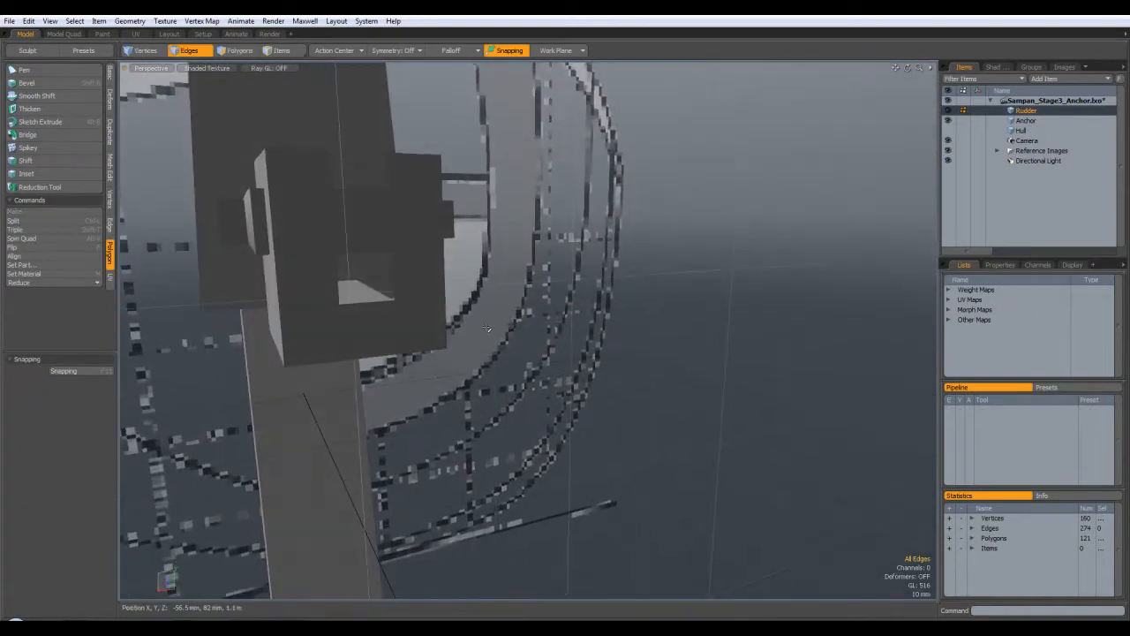
mouse_move(497, 279)
alt+mouse_down()
mouse_move(420, 350)
mouse_move(433, 284)
mouse_move(515, 295)
mouse_move(521, 336)
mouse_move(517, 278)
mouse_move(588, 314)
mouse_move(493, 259)
alt+mouse_up()
key(2)
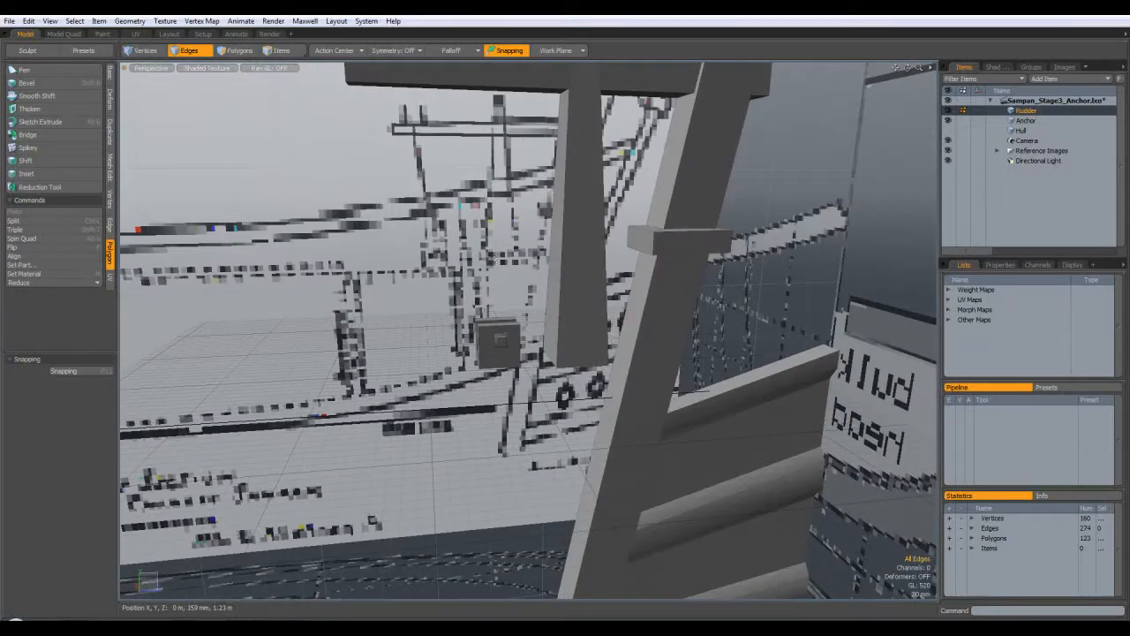
Step: In the right view, slice the vertical post horizontally near its lower end, at Y 106 mm and again slightly higher
click(236, 50)
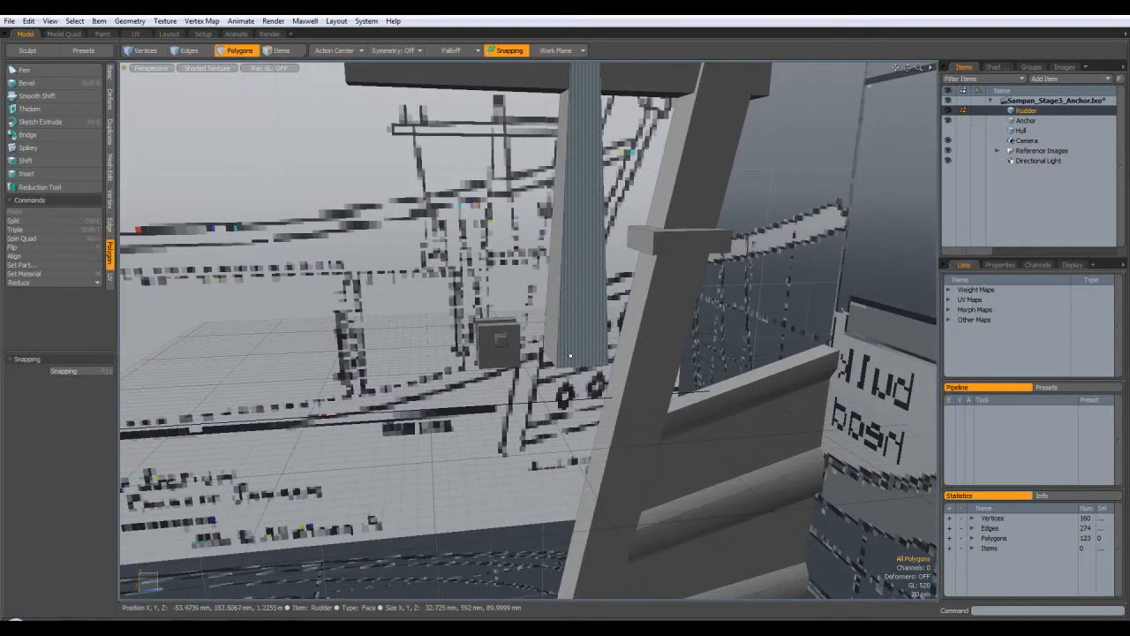
key(KP_2)
key(KP_3)
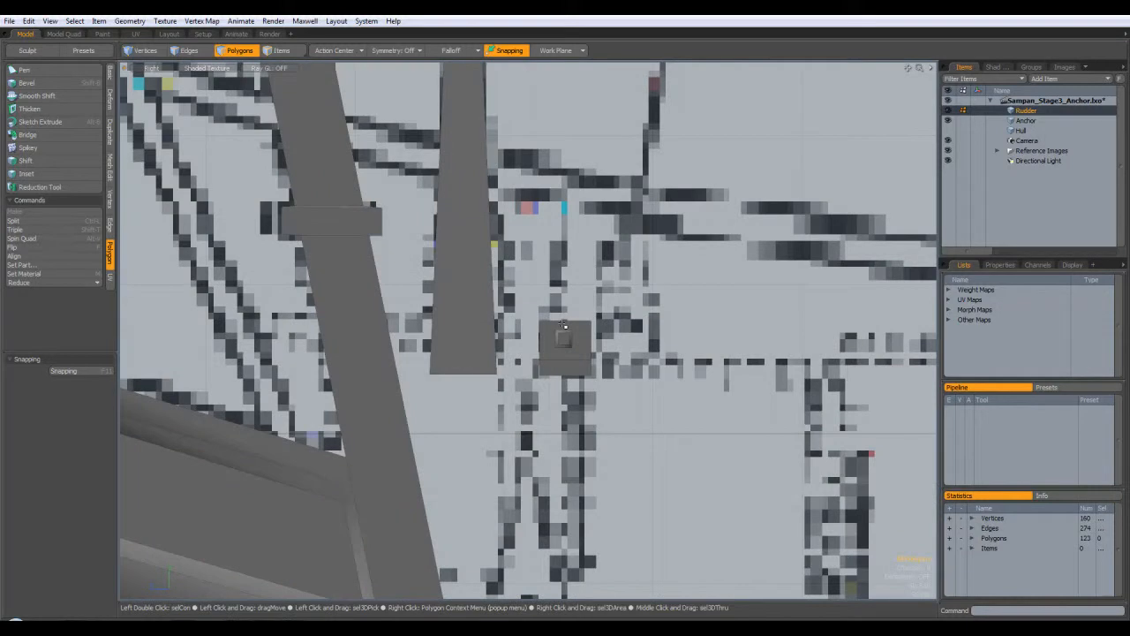
click(109, 75)
click(41, 237)
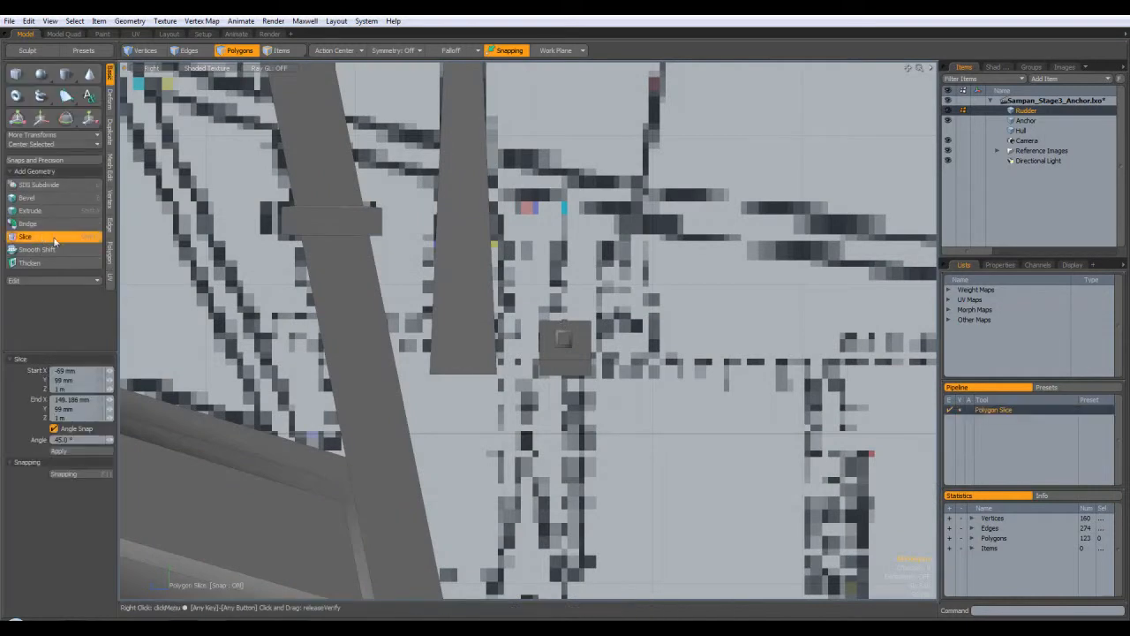
drag(422, 356, 532, 355)
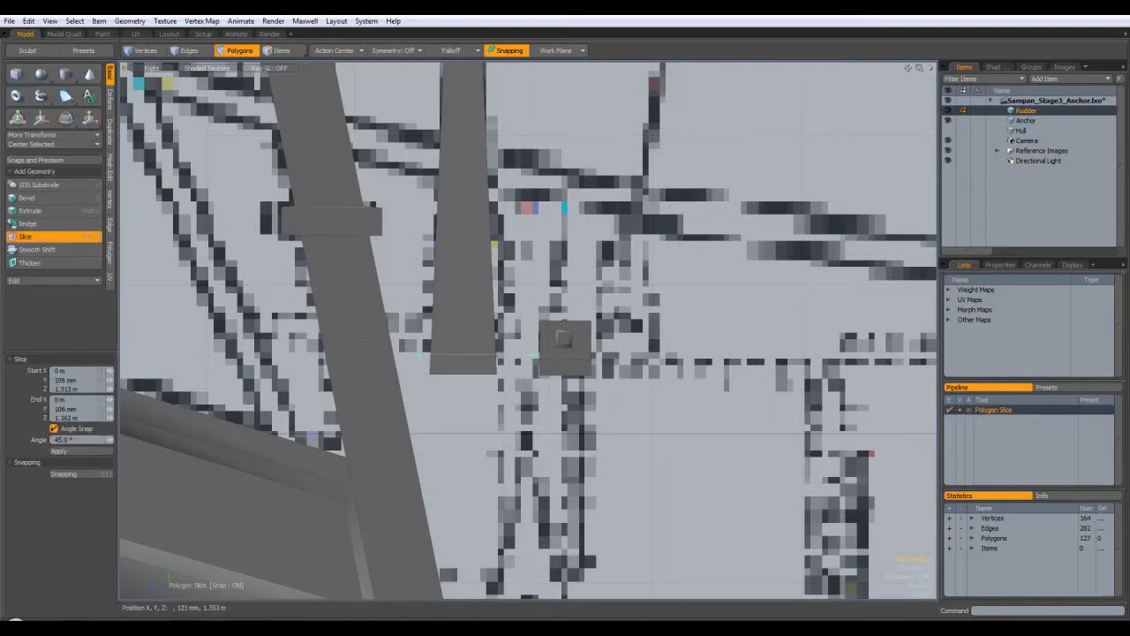
key(shift)
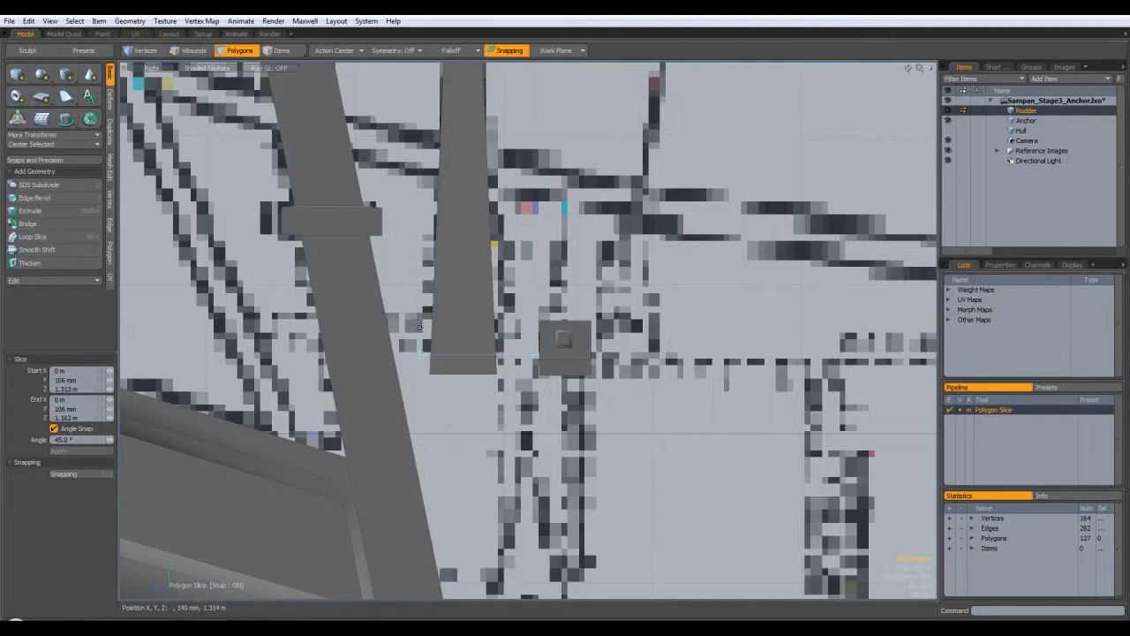
key(space)
Step: Hide the reference images and select the four side polygons of the narrow band near the post's lower end
click(449, 272)
key(ctrl+space)
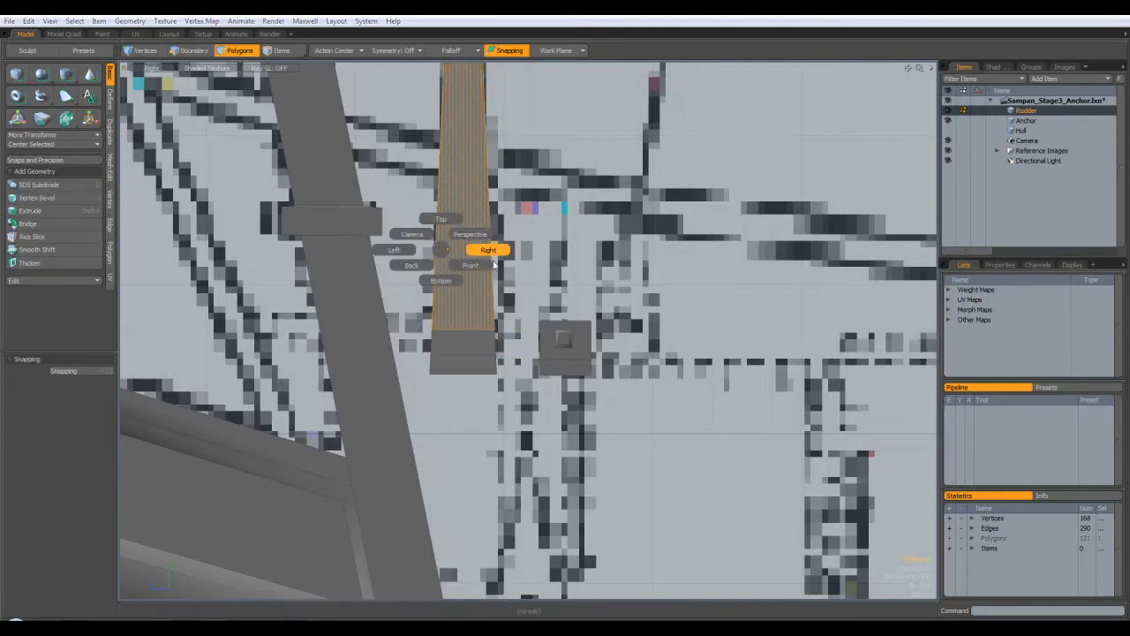
click(470, 234)
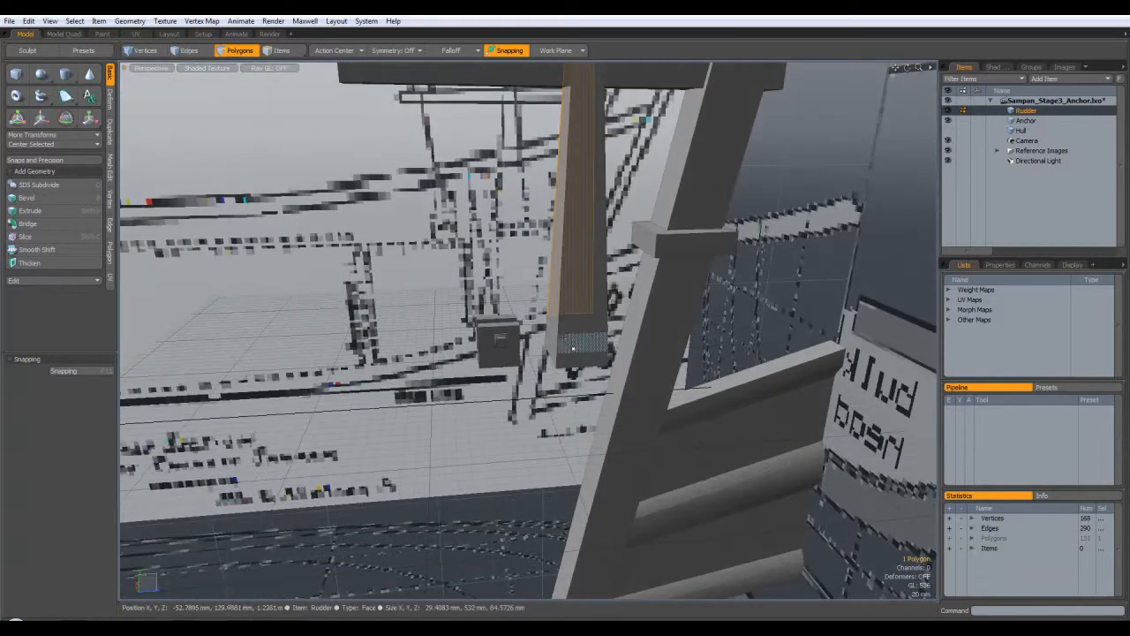
click(947, 150)
click(578, 342)
shift+click(553, 341)
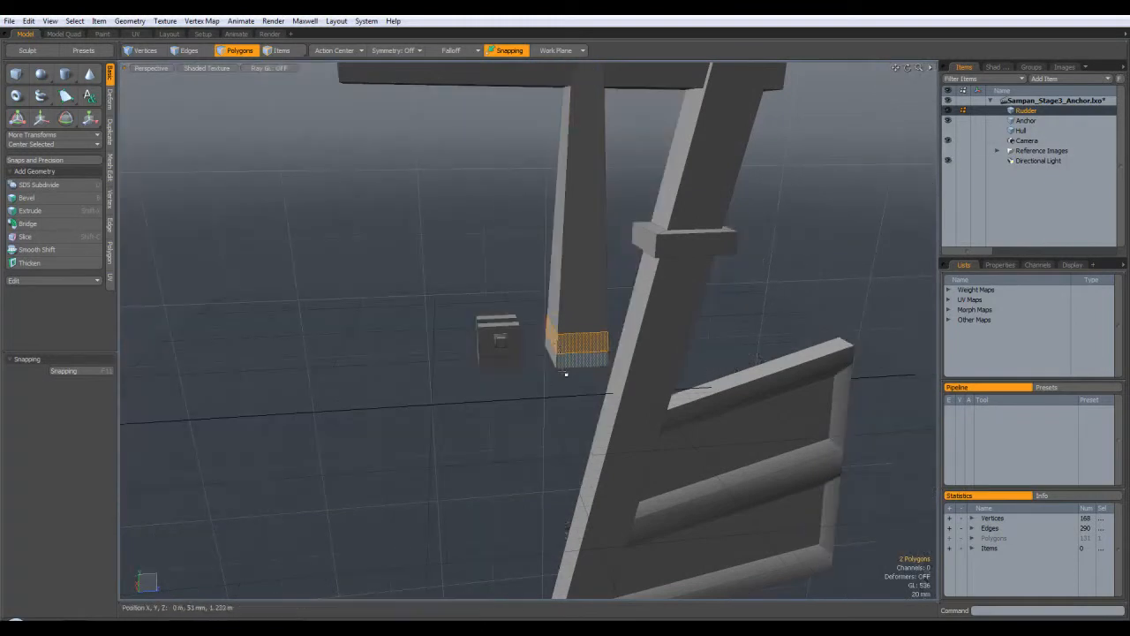
alt+drag(480, 398, 505, 397)
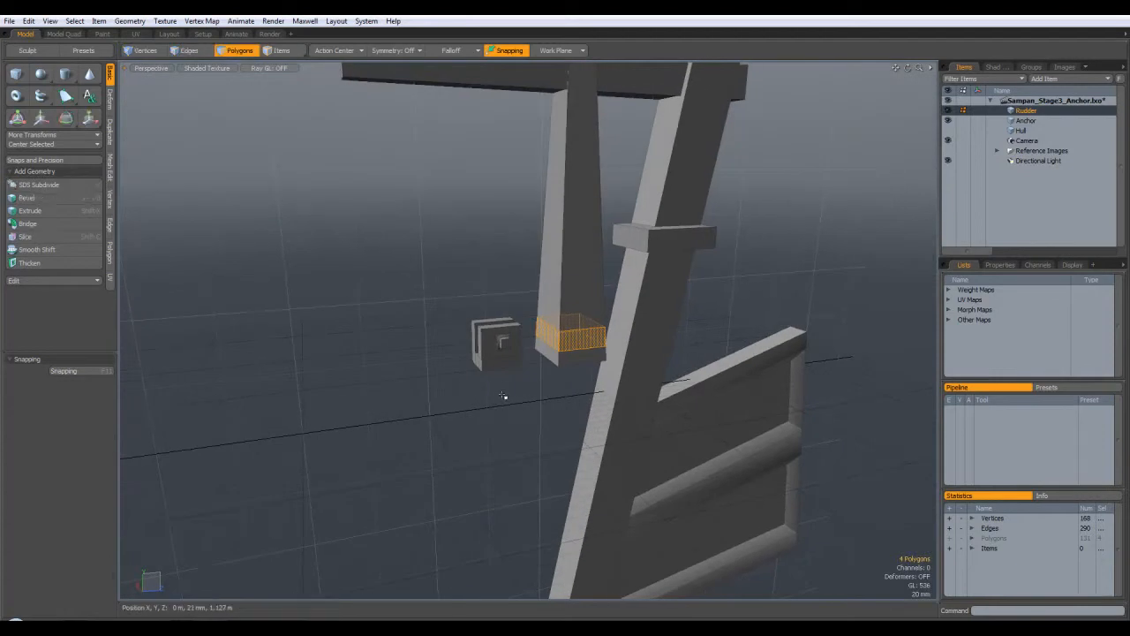
Step: Bevel the selected band outward with an 8.4 mm shift and 0 inset, and show the reference images again
key(b)
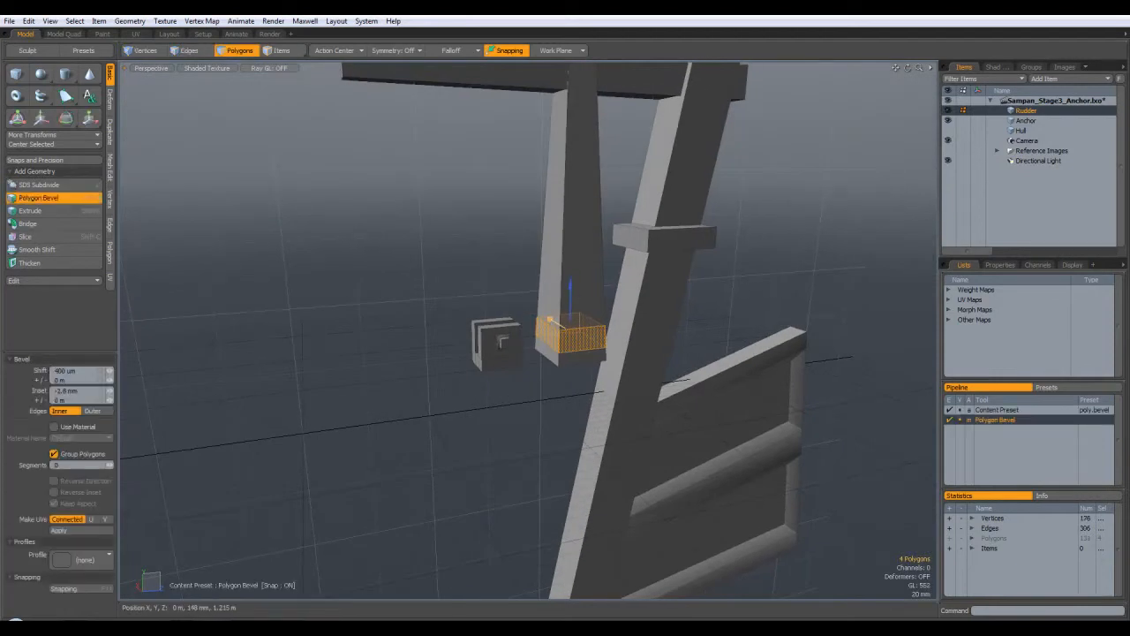
drag(548, 325, 549, 315)
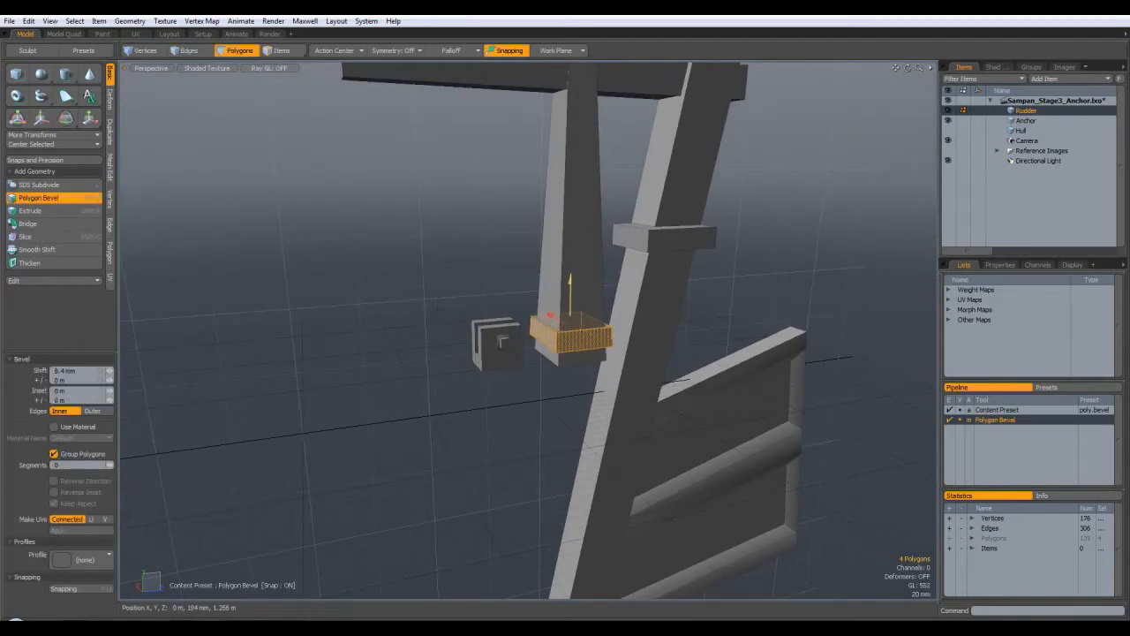
key(Escape)
alt+drag(544, 429, 377, 229)
click(948, 150)
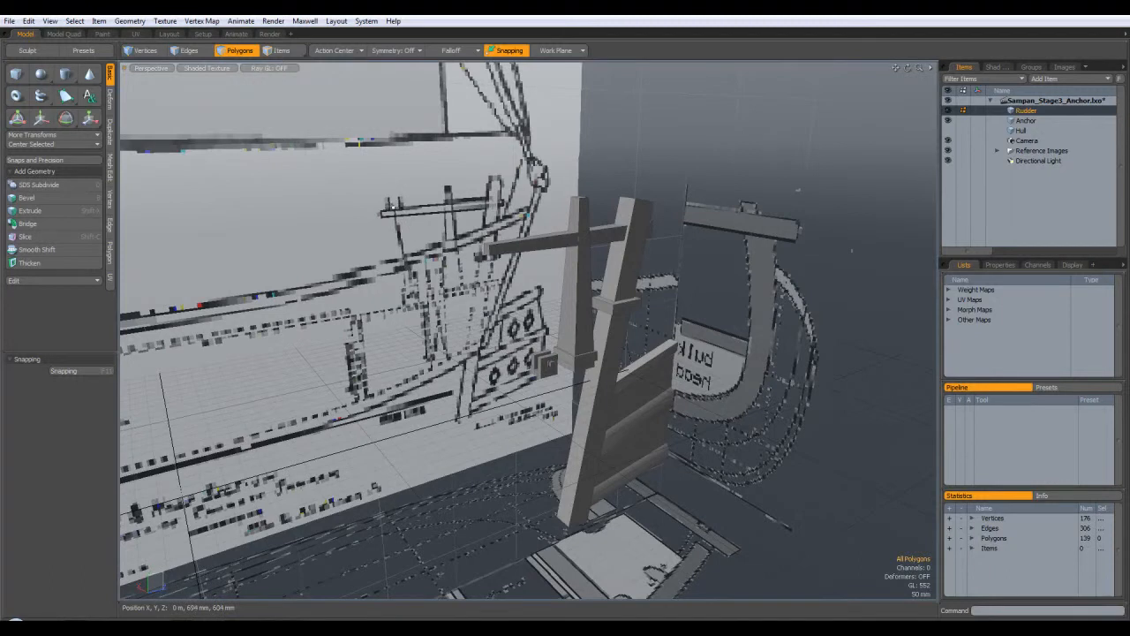
Step: In the right view, slice the horizontal tiller bar vertically four times near its free end, along the reference's two small uprights
alt+drag(499, 243, 541, 269)
key(KP_2)
key(KP_3)
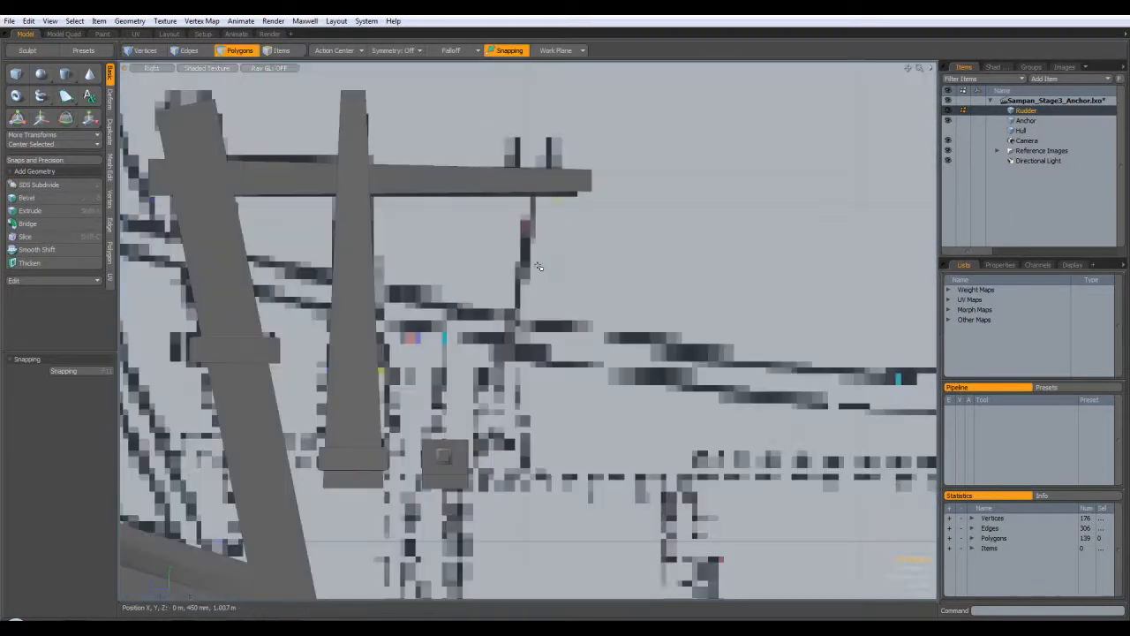
alt+shift+drag(568, 106, 568, 193)
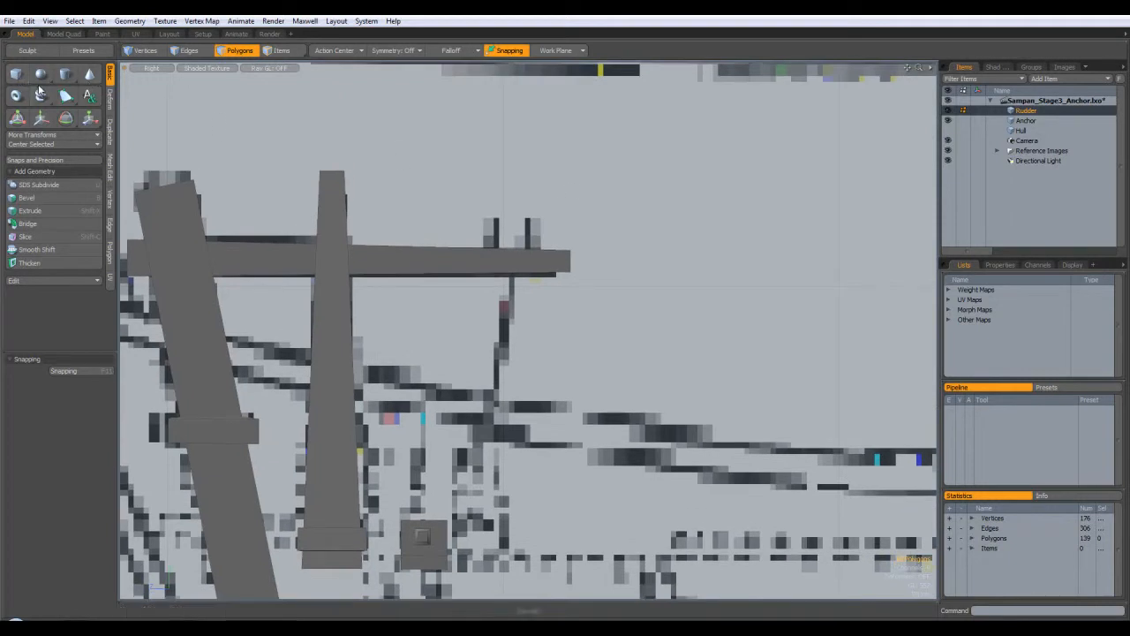
click(26, 237)
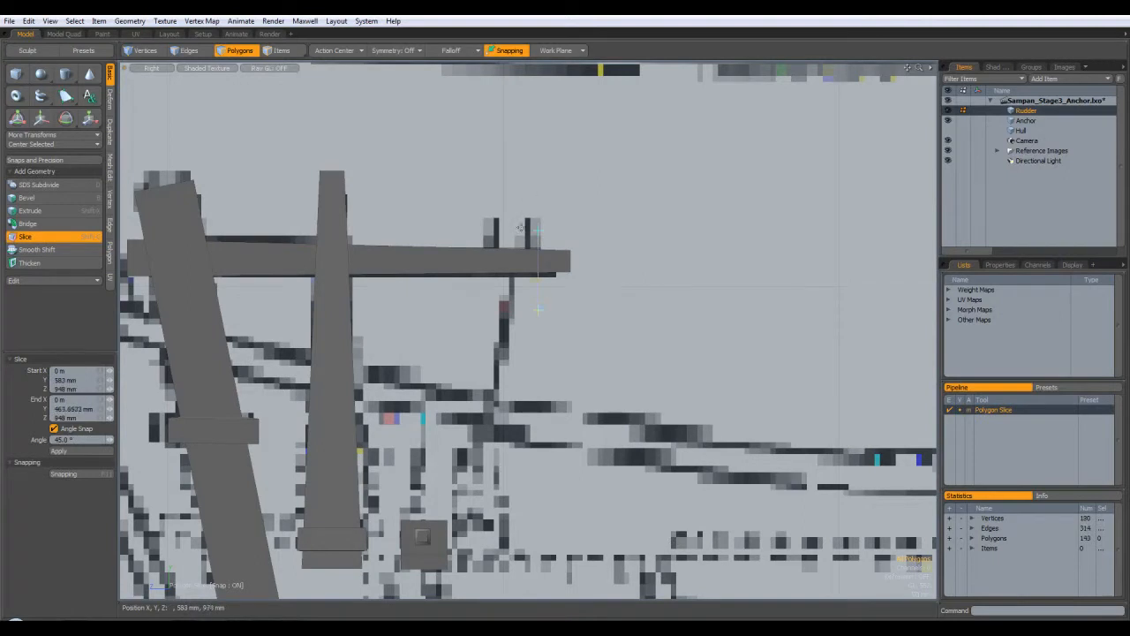
key(ctrl)
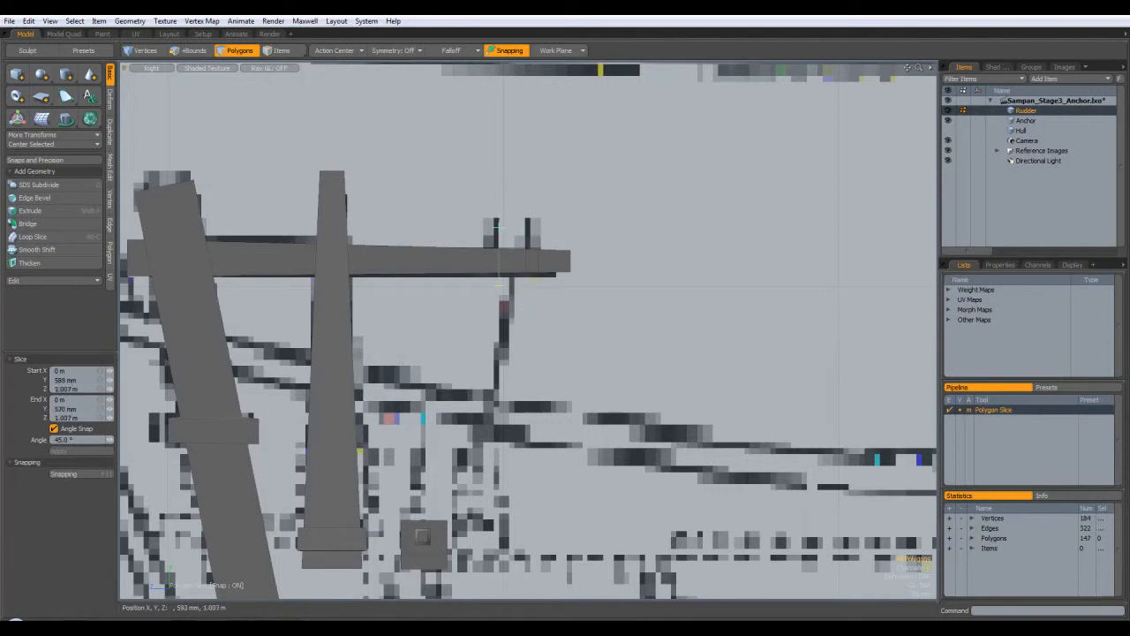
ctrl+drag(483, 288, 483, 308)
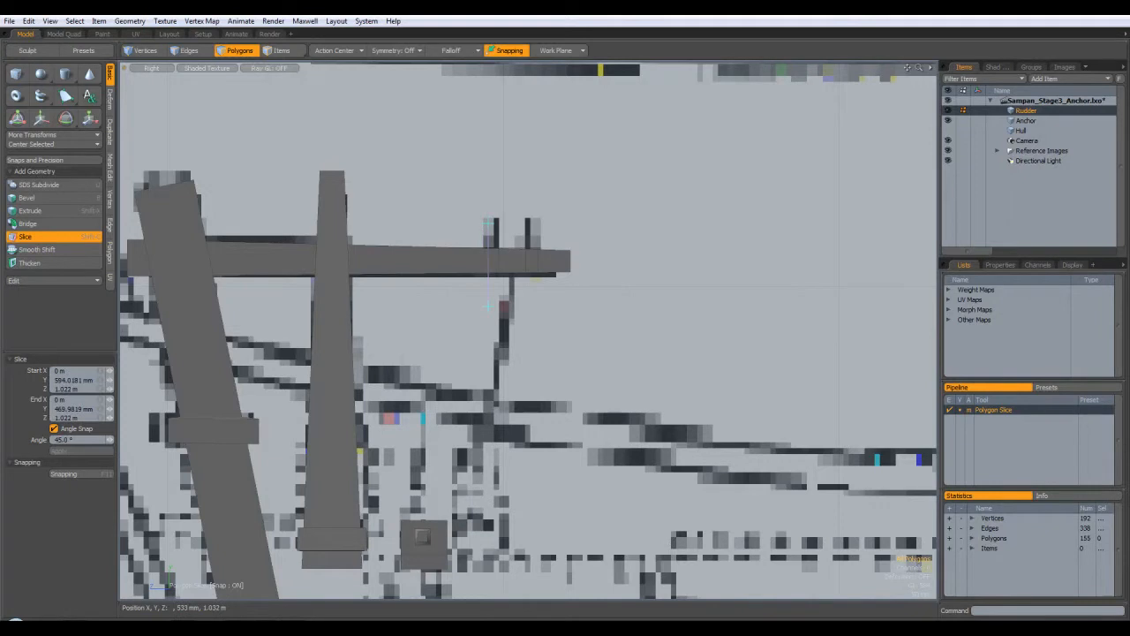
key(space)
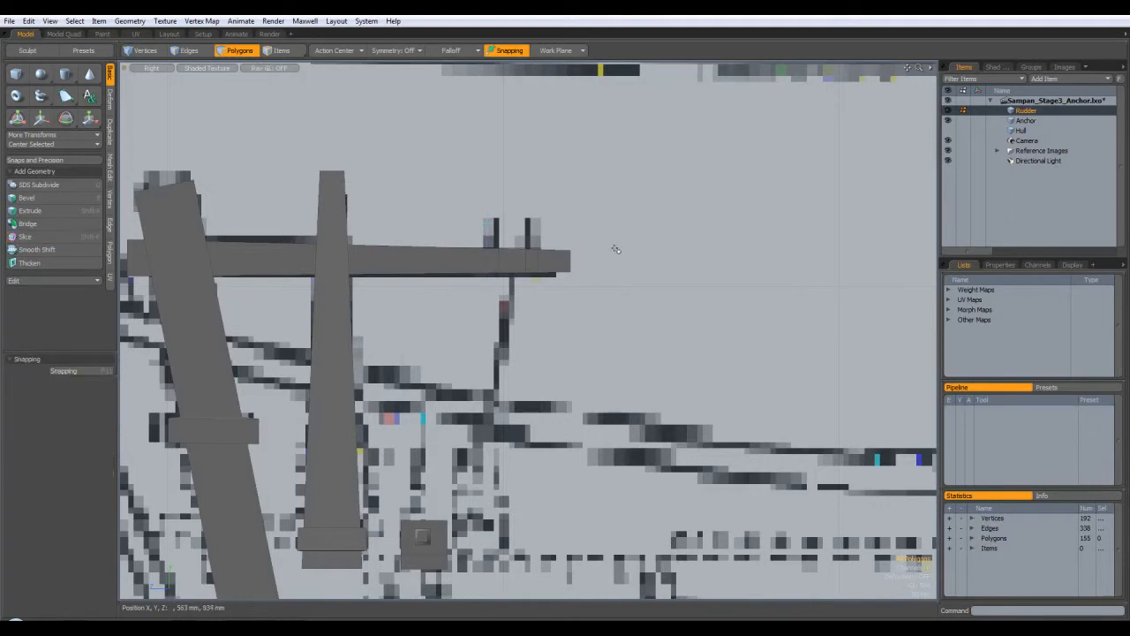
Step: Select the top polygons of the bar's two narrow segments and bevel them upward with a 44 mm shift and 0 inset
key(ctrl+space)
click(628, 233)
alt+drag(630, 233, 647, 264)
click(563, 287)
shift+click(530, 290)
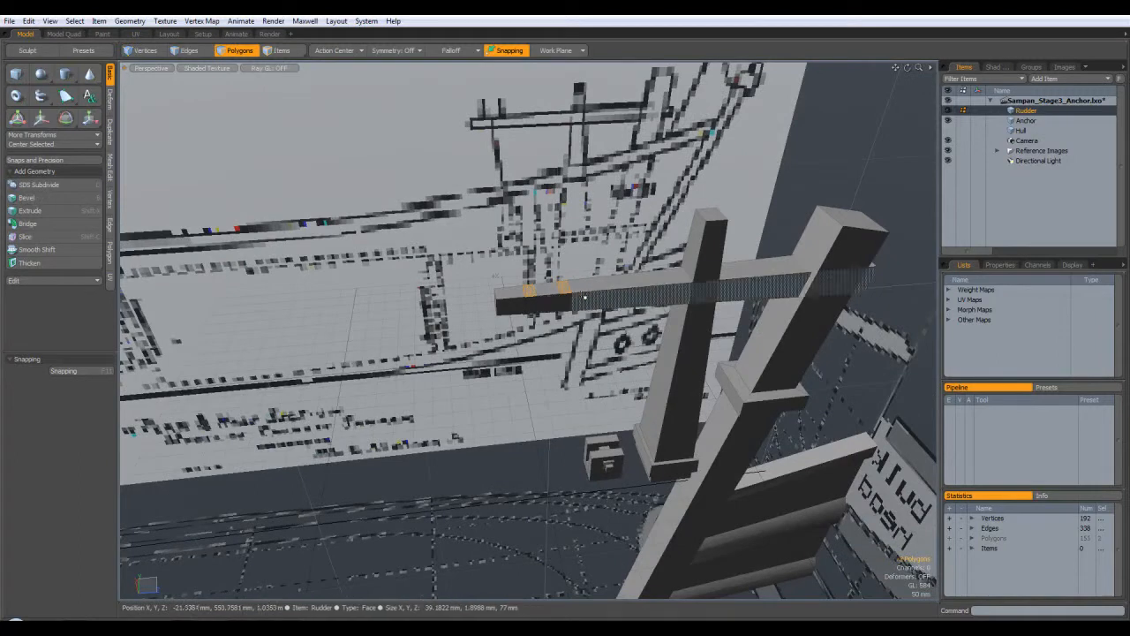
key(b)
drag(547, 241, 548, 233)
Step: Try to scale the top polygons of the tiller bar's two small uprights together to 87% along Z
mouse_move(614, 252)
alt+mouse_down()
mouse_move(539, 189)
mouse_move(599, 263)
alt+mouse_up()
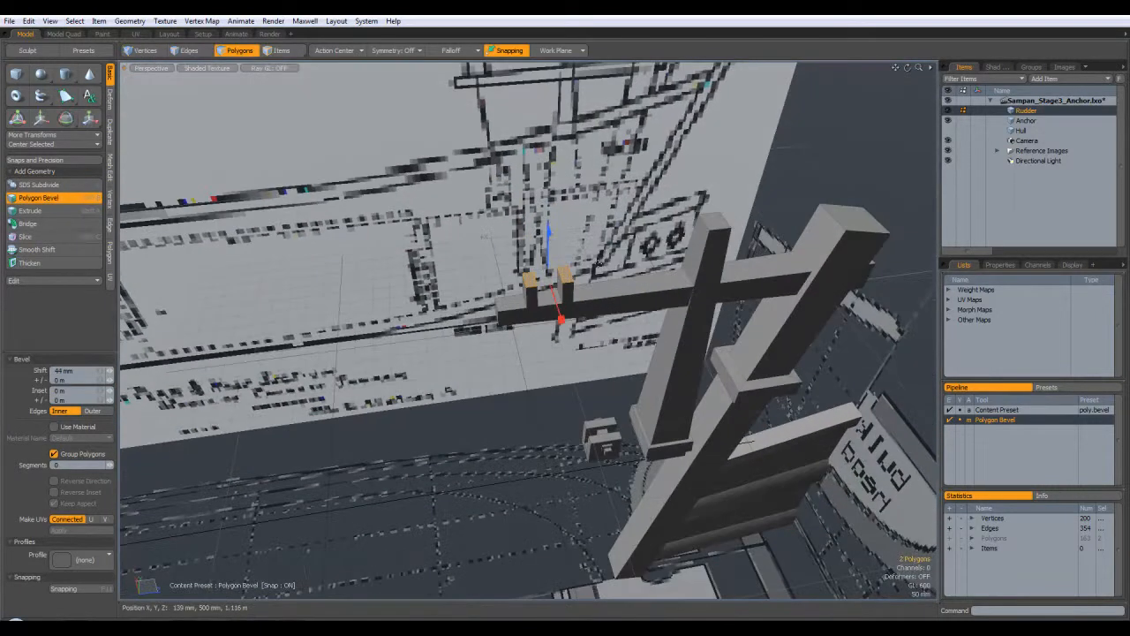
key(space)
key(y)
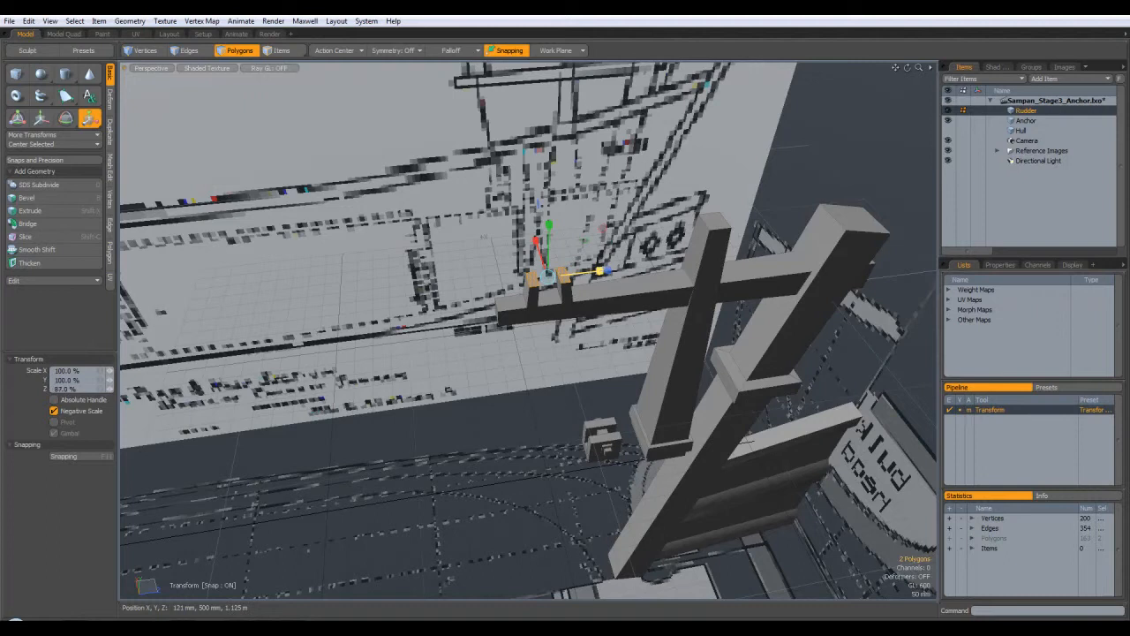
key(Escape)
alt+drag(585, 269, 560, 260)
key(ctrl+z)
key(Escape)
Step: Taper the tiller bar's two small uprights by scaling each top polygon separately along Z, the outer one to about 71.5%
click(565, 266)
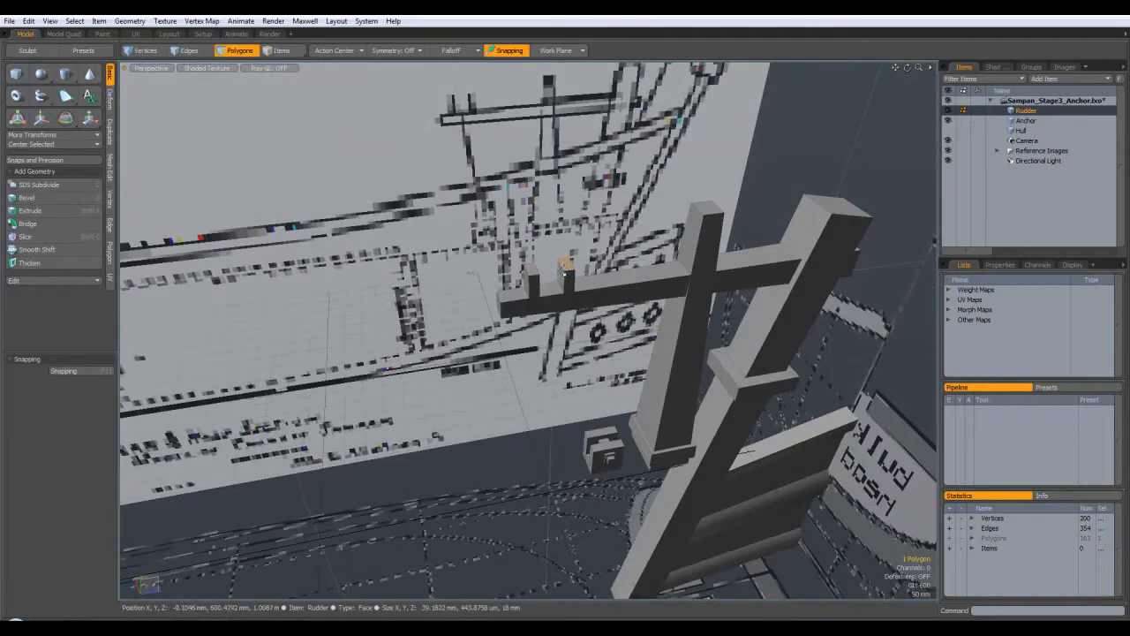
key(Escape)
key(y)
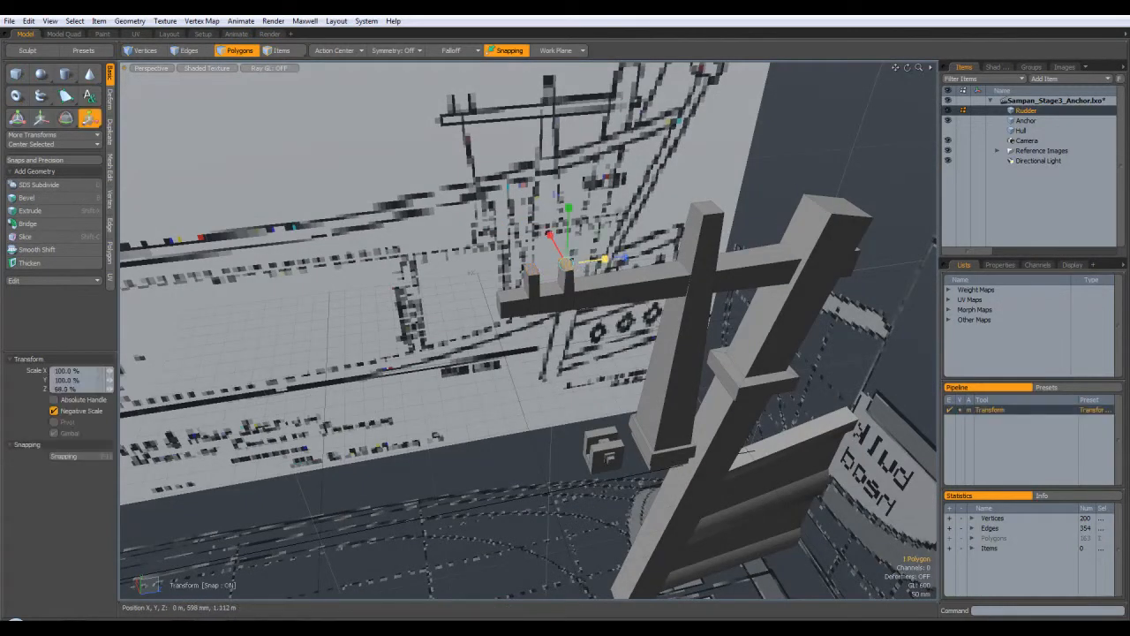
key(space)
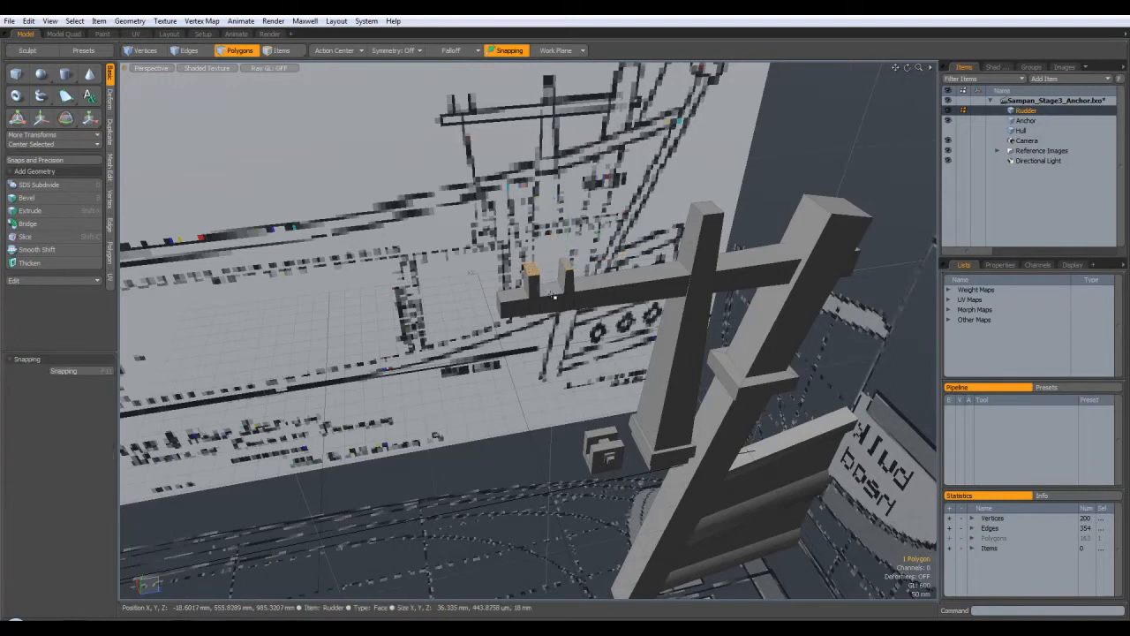
key(y)
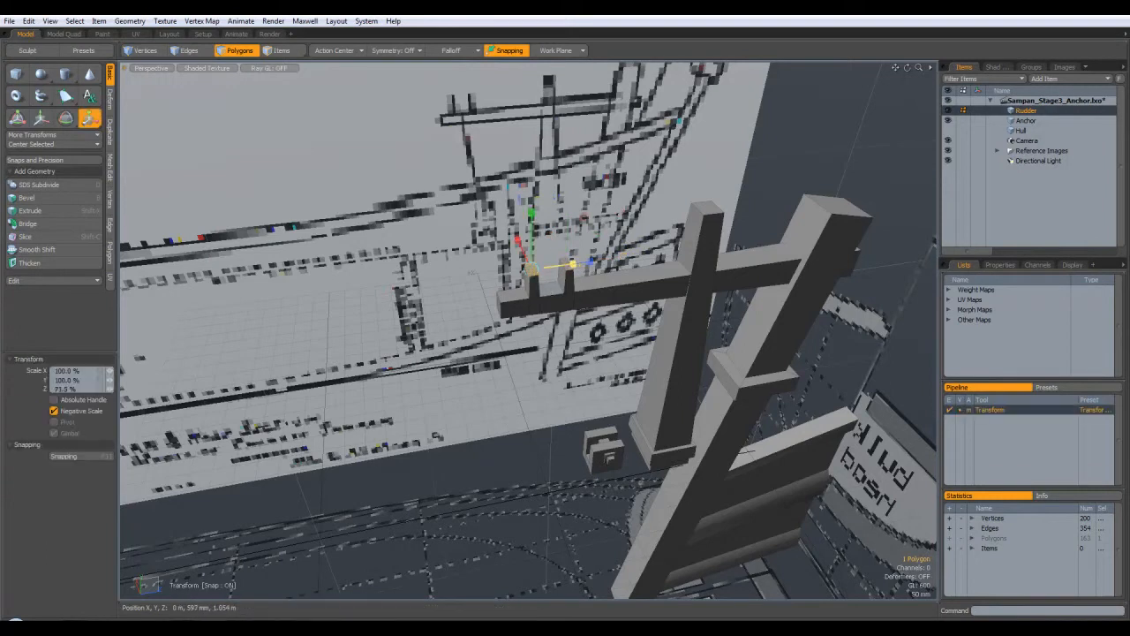
key(space)
Step: Select the four edges around the tiller bar's end face behind the slanted rudder stock and bevel them 6 mm in Inset mode
alt+drag(590, 263, 569, 106)
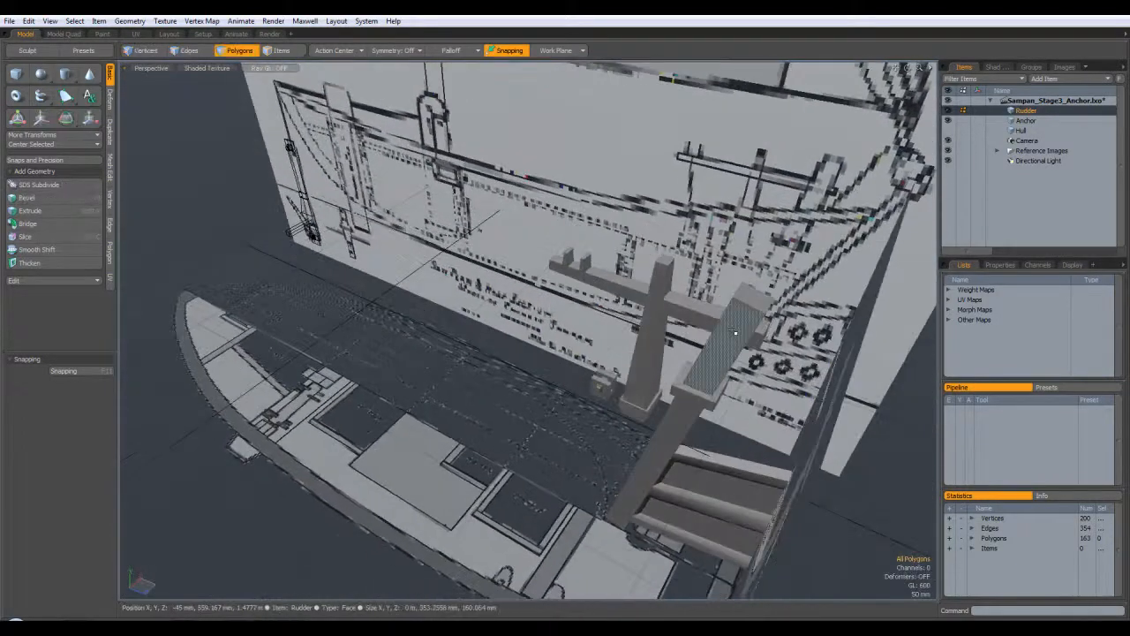
key(2)
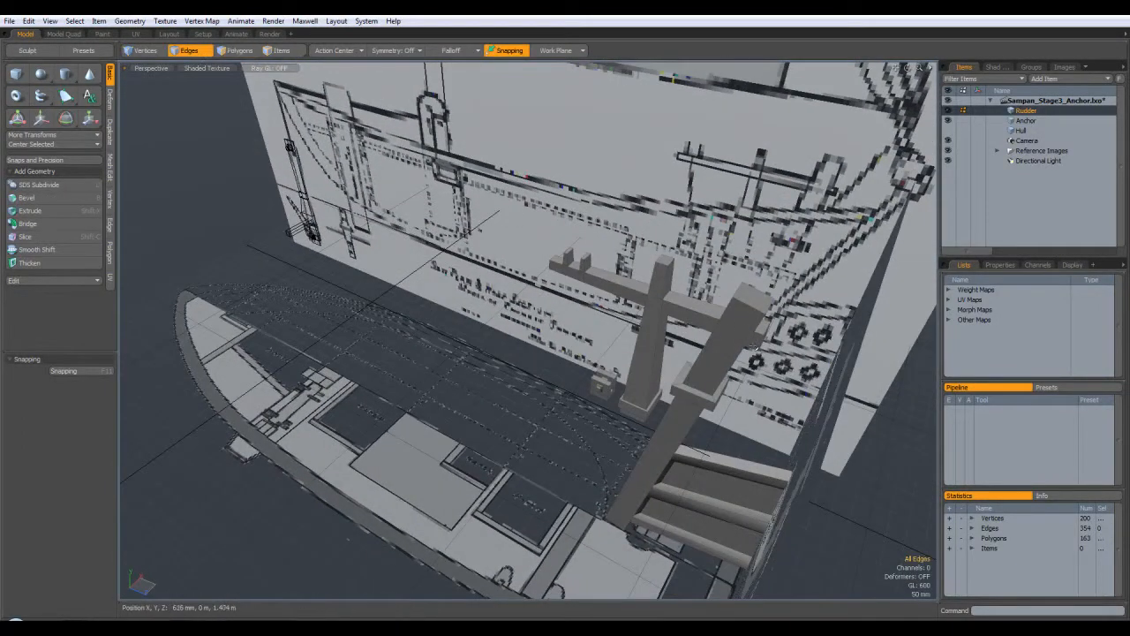
click(763, 343)
shift+click(765, 328)
alt+drag(764, 329, 731, 302)
shift+click(756, 326)
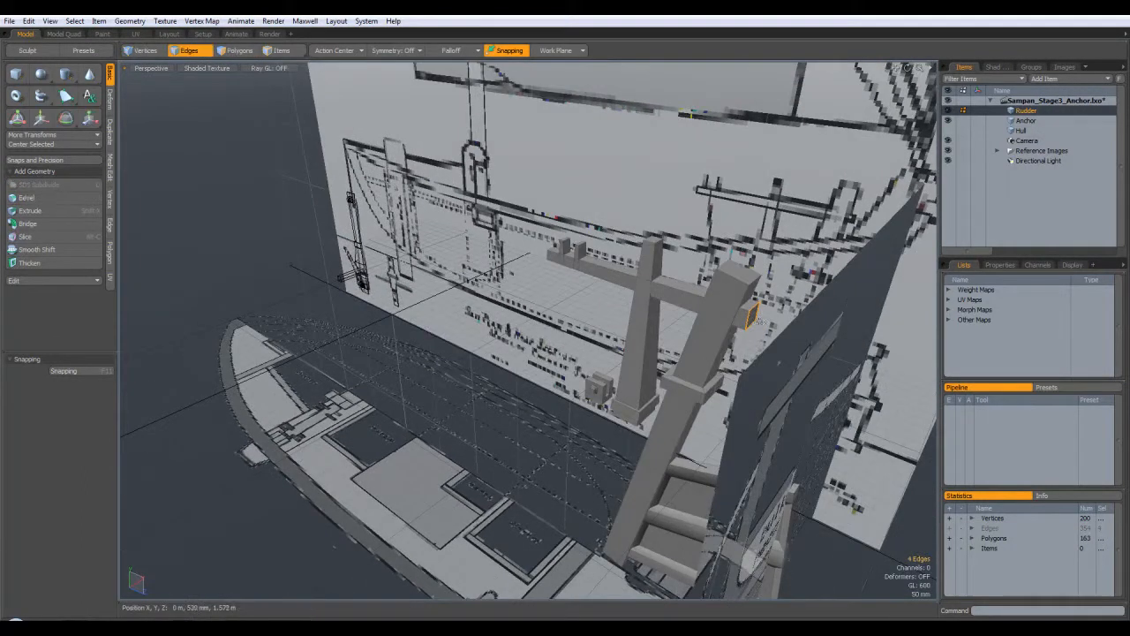
key(b)
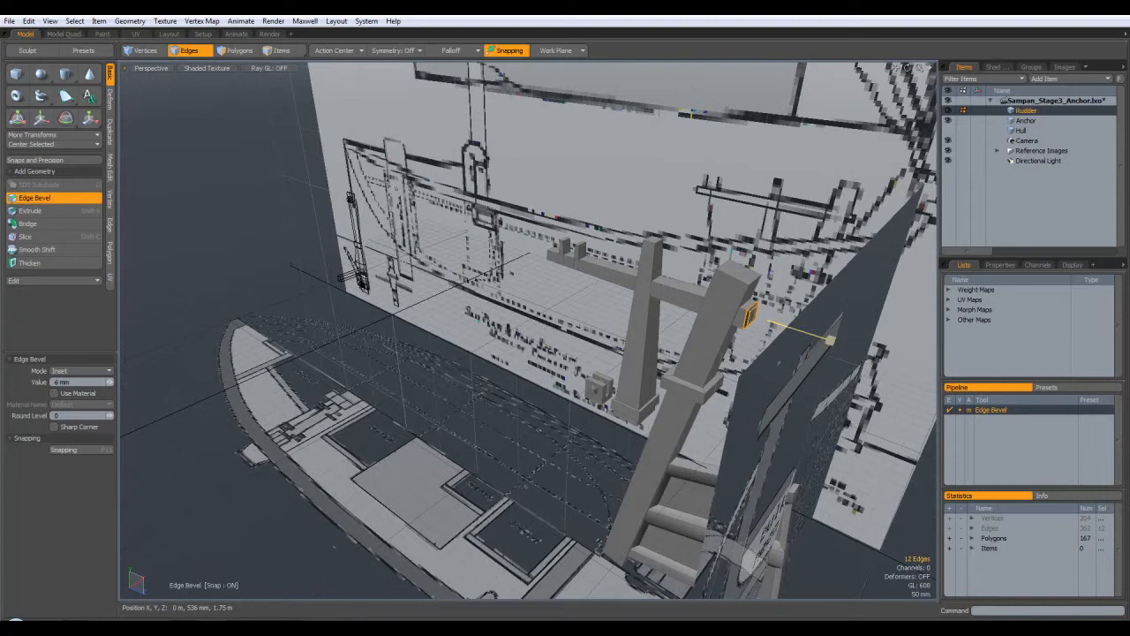
key(space)
Step: Bevel the four edges around the slanted rudder stock's top face 21 mm in Inset mode and clear the selection
alt+drag(763, 311, 788, 293)
click(728, 316)
alt+drag(728, 316, 796, 261)
key(2)
key(b)
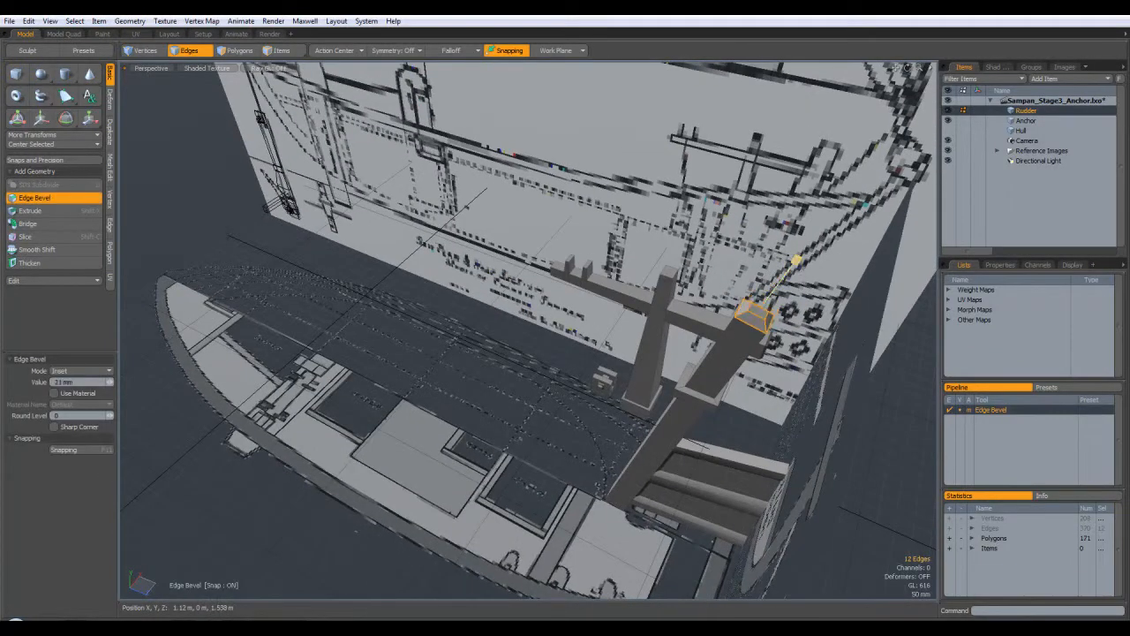
key(space)
click(729, 250)
Step: Bevel the four edges around the upright post's top face 9 mm in Inset mode
alt+drag(711, 259, 457, 330)
click(694, 233)
key(2)
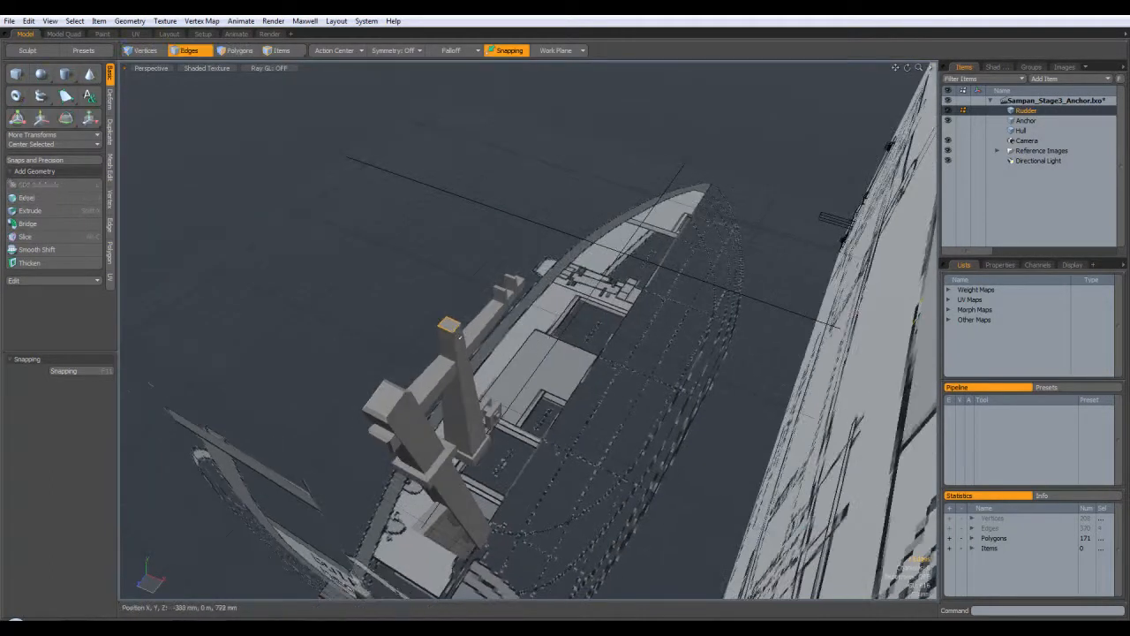
key(b)
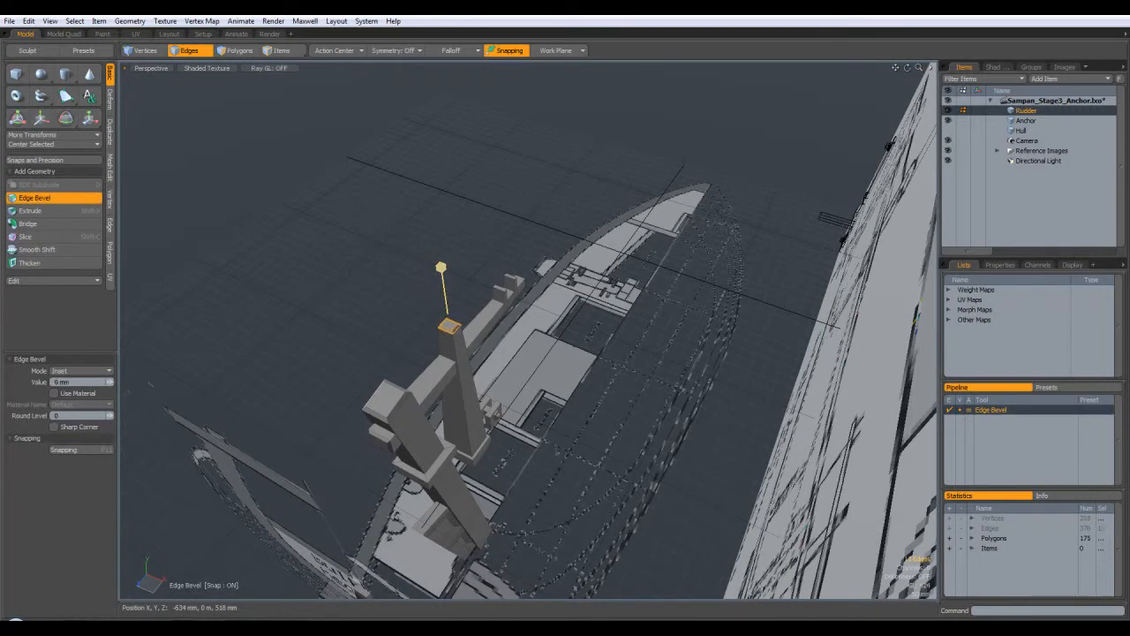
key(space)
Step: Examine the finished rudder assembly against the reference images, including the mast and sail in the side drawing
mouse_move(475, 294)
alt+mouse_down()
mouse_move(574, 247)
mouse_move(658, 232)
mouse_move(652, 256)
mouse_move(718, 406)
alt+mouse_up()
mouse_move(740, 485)
alt+mouse_down()
mouse_move(715, 496)
mouse_move(615, 479)
mouse_move(700, 472)
mouse_move(705, 450)
mouse_move(784, 443)
mouse_move(768, 357)
alt+mouse_up()
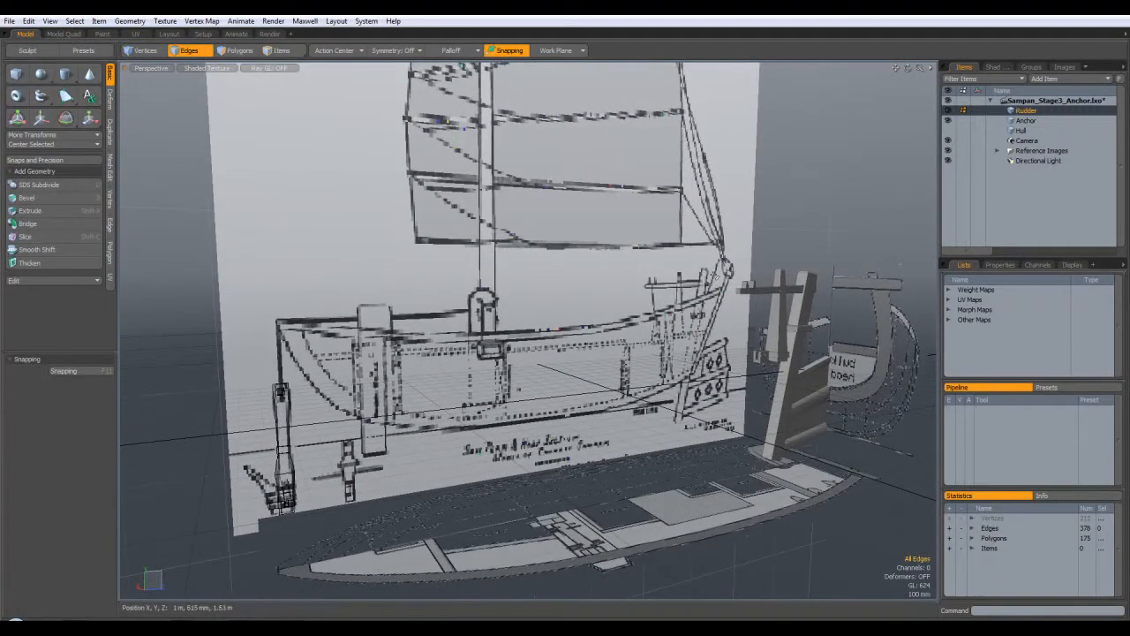
alt+drag(726, 267, 456, 427)
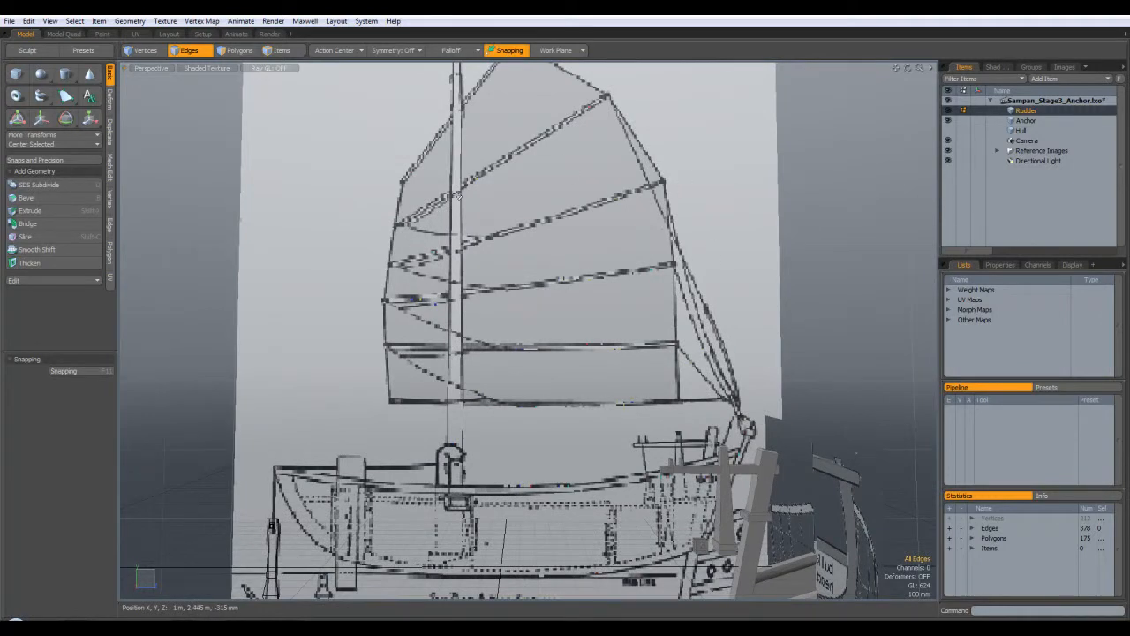
alt+drag(477, 113, 586, 234)
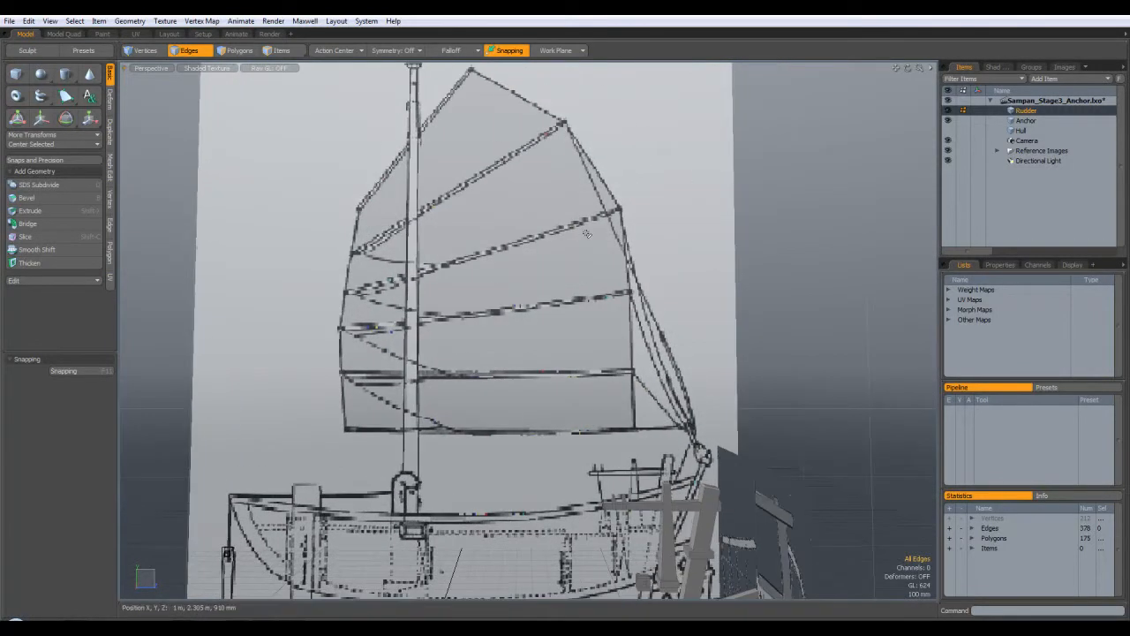
alt+drag(643, 376, 496, 221)
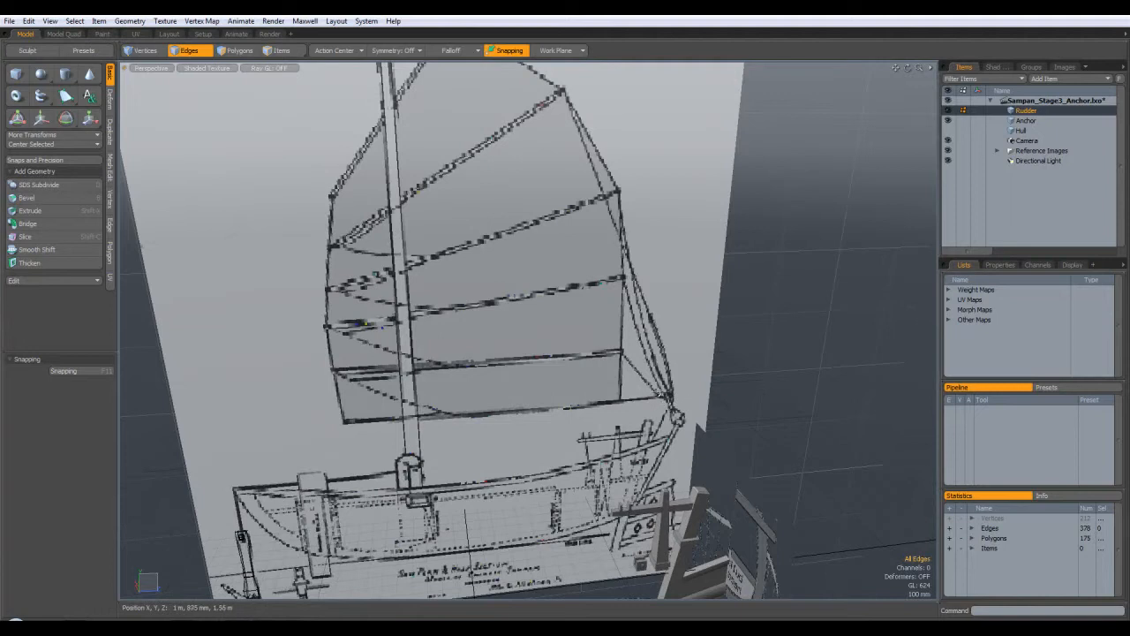
alt+drag(608, 420, 482, 347)
scroll(659, 397, down, 3)
key(2)
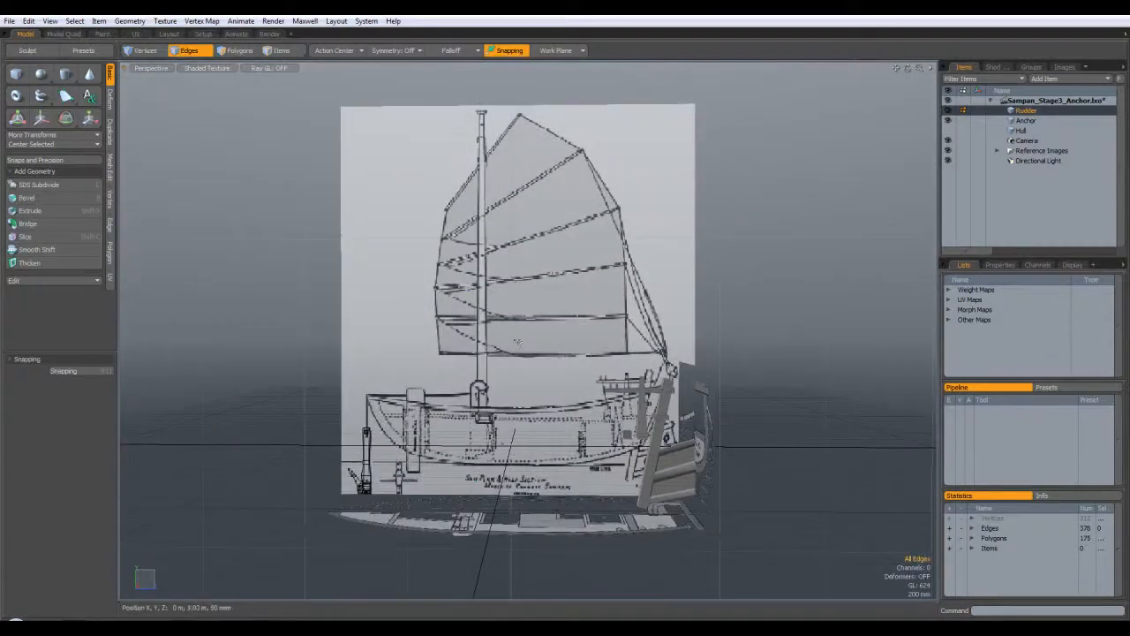